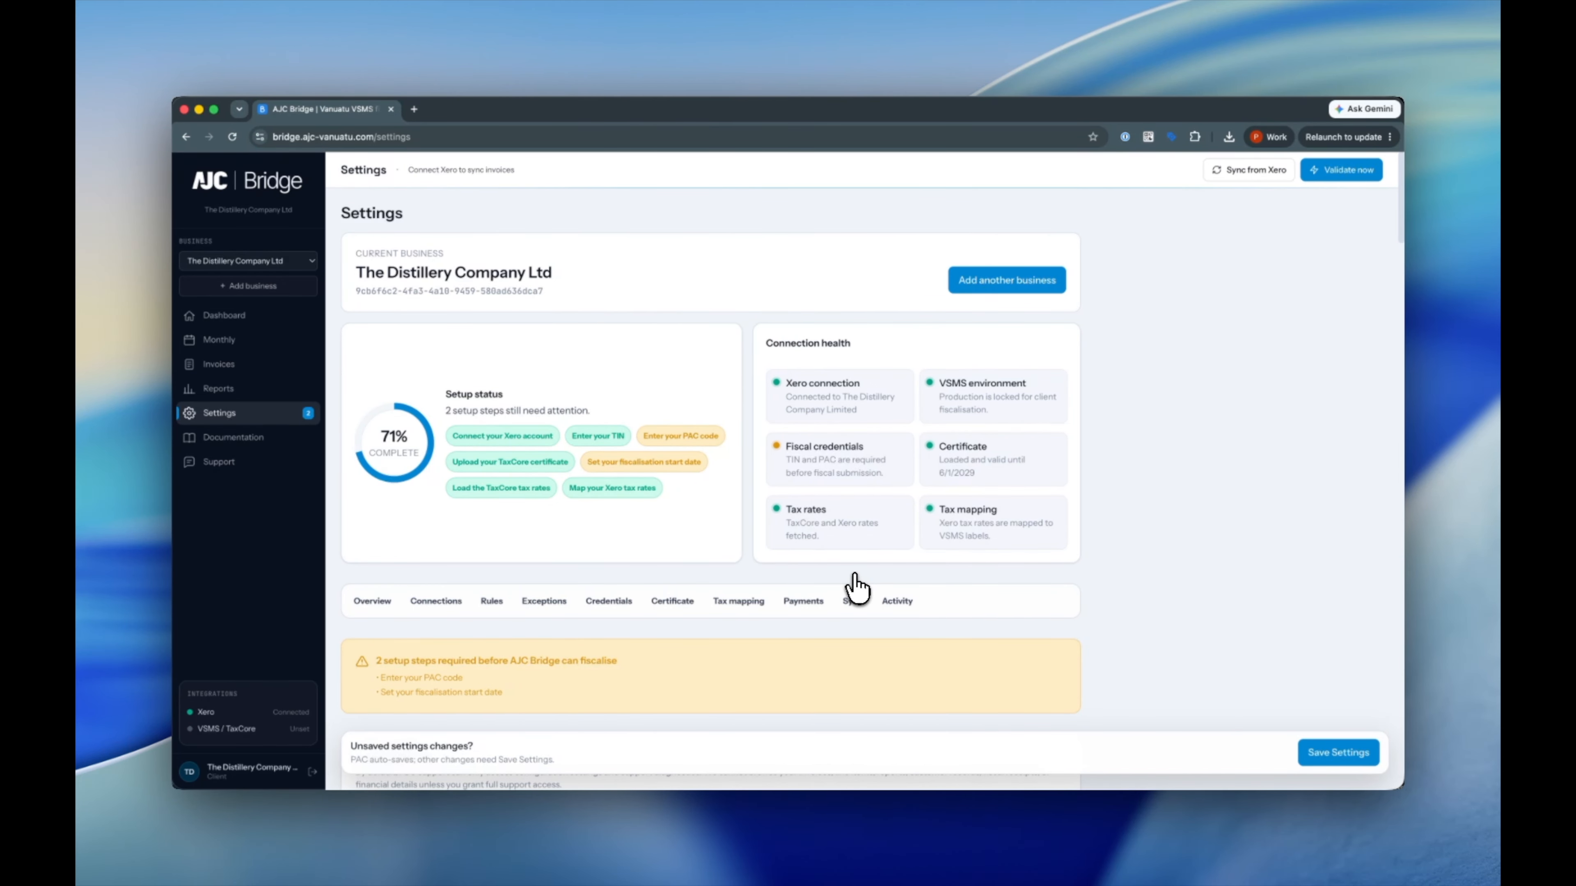
# Review the setup status, connection health, privacy setting and Xero connection on the Settings page.
pyautogui.scroll(-3, 856, 586)
pyautogui.scroll(-1, 856, 587)
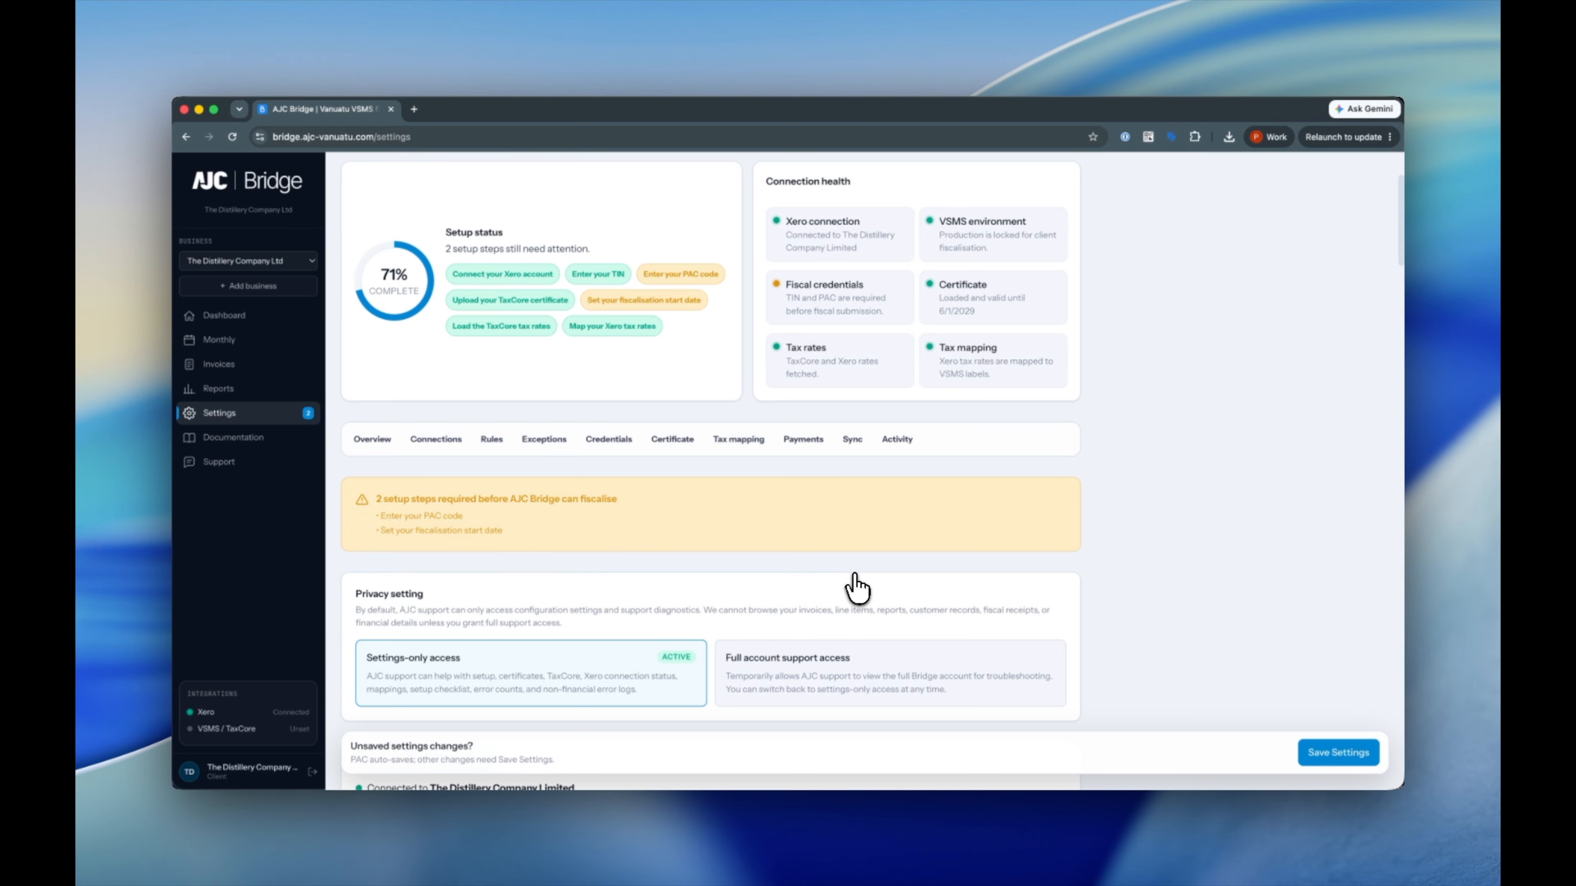
pyautogui.scroll(-6, 855, 586)
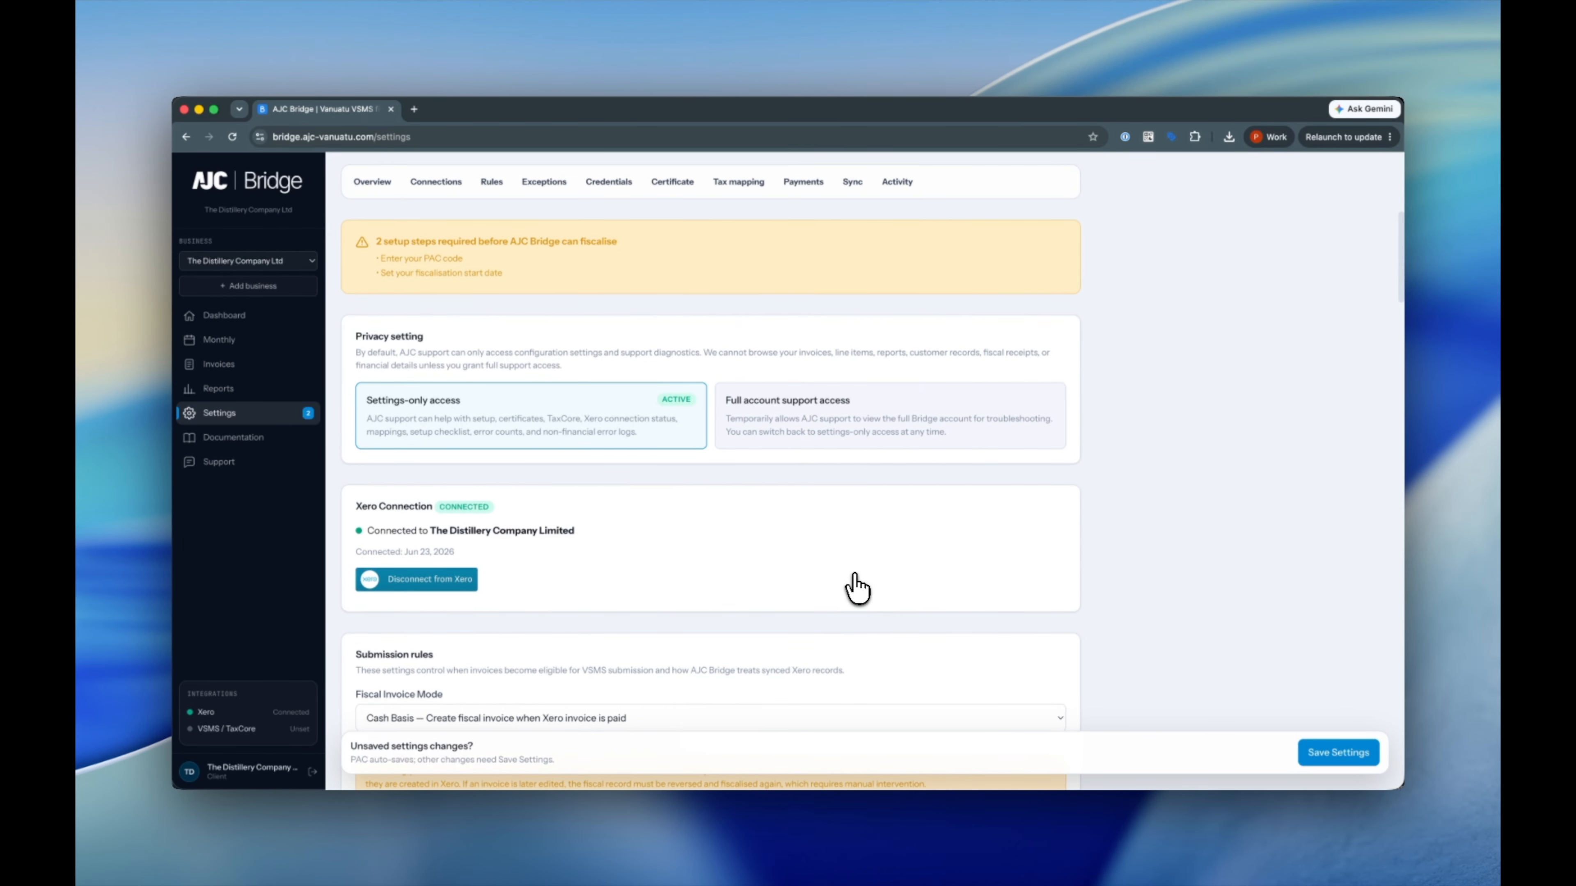
pyautogui.scroll(-3, 856, 586)
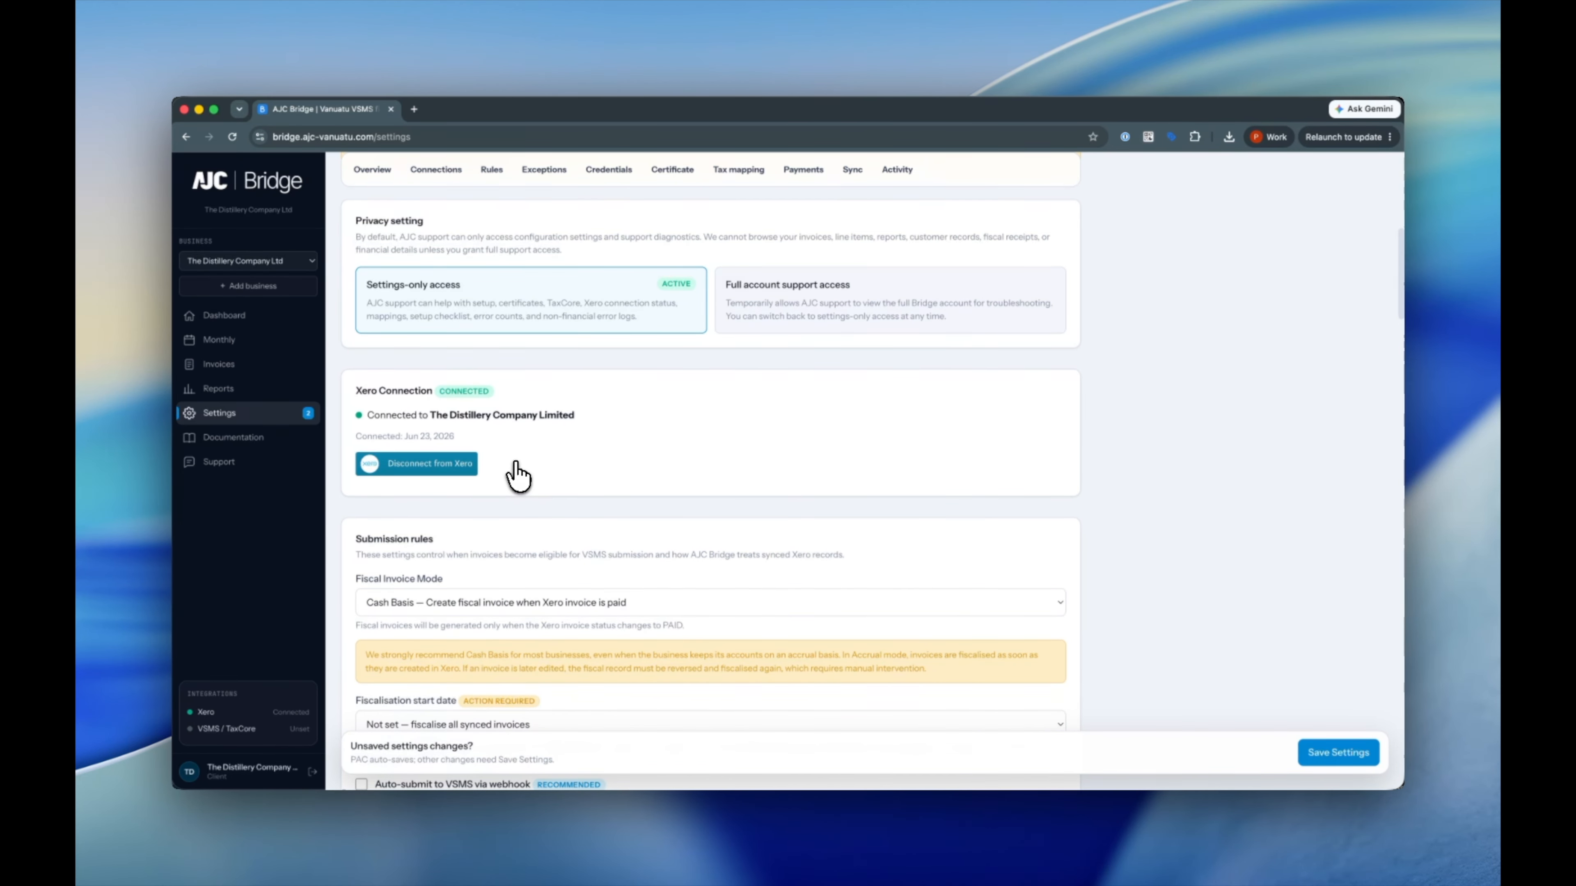
pyautogui.scroll(-3, 517, 477)
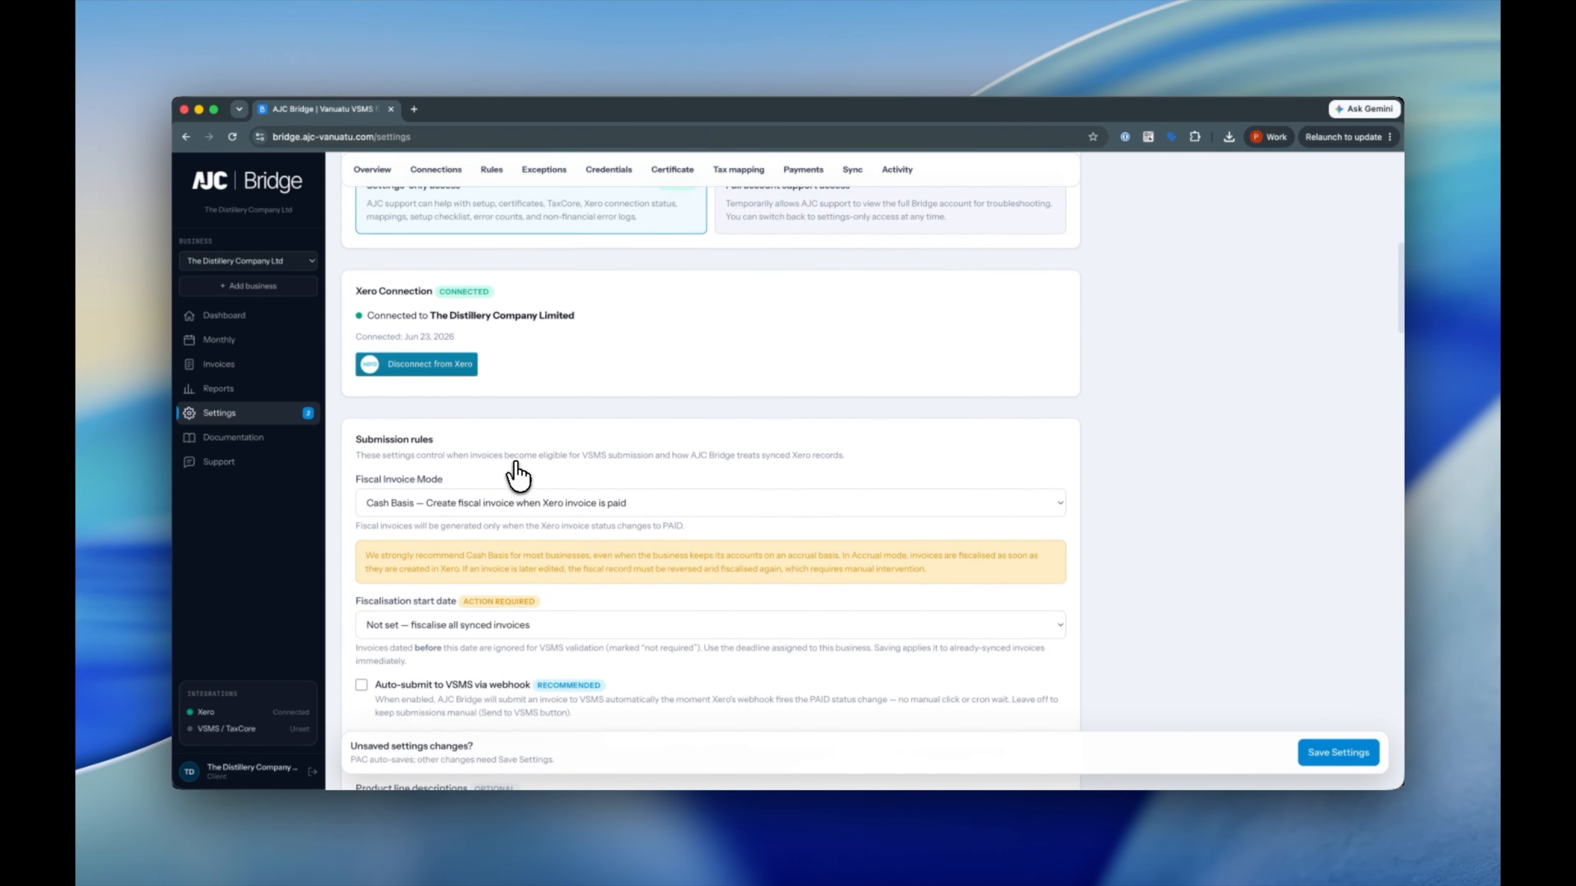
pyautogui.scroll(-1, 516, 462)
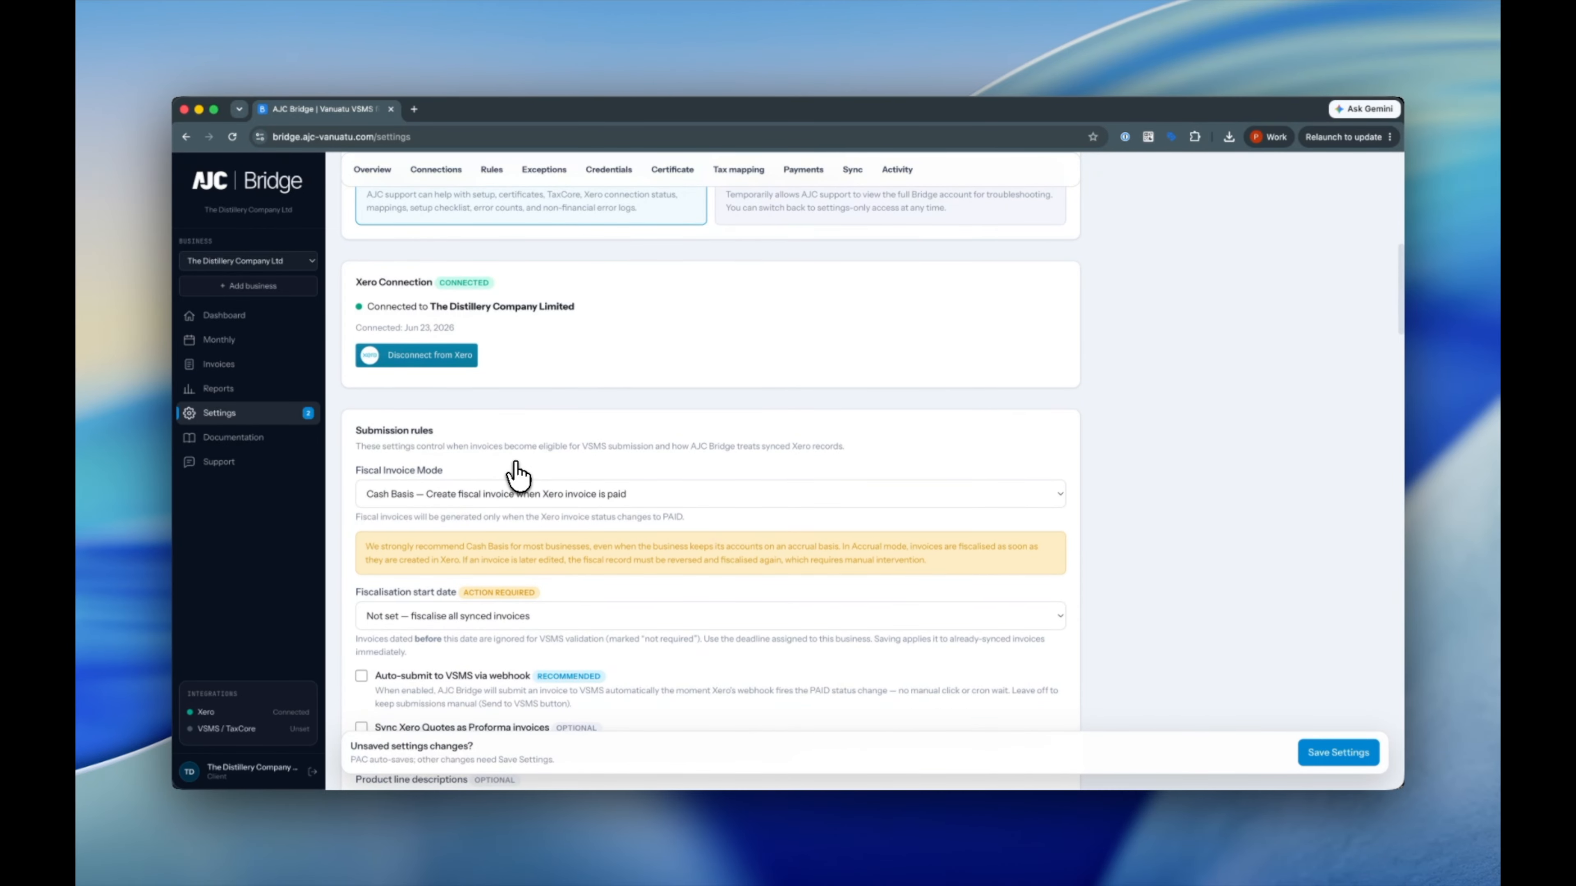
pyautogui.scroll(-7, 517, 477)
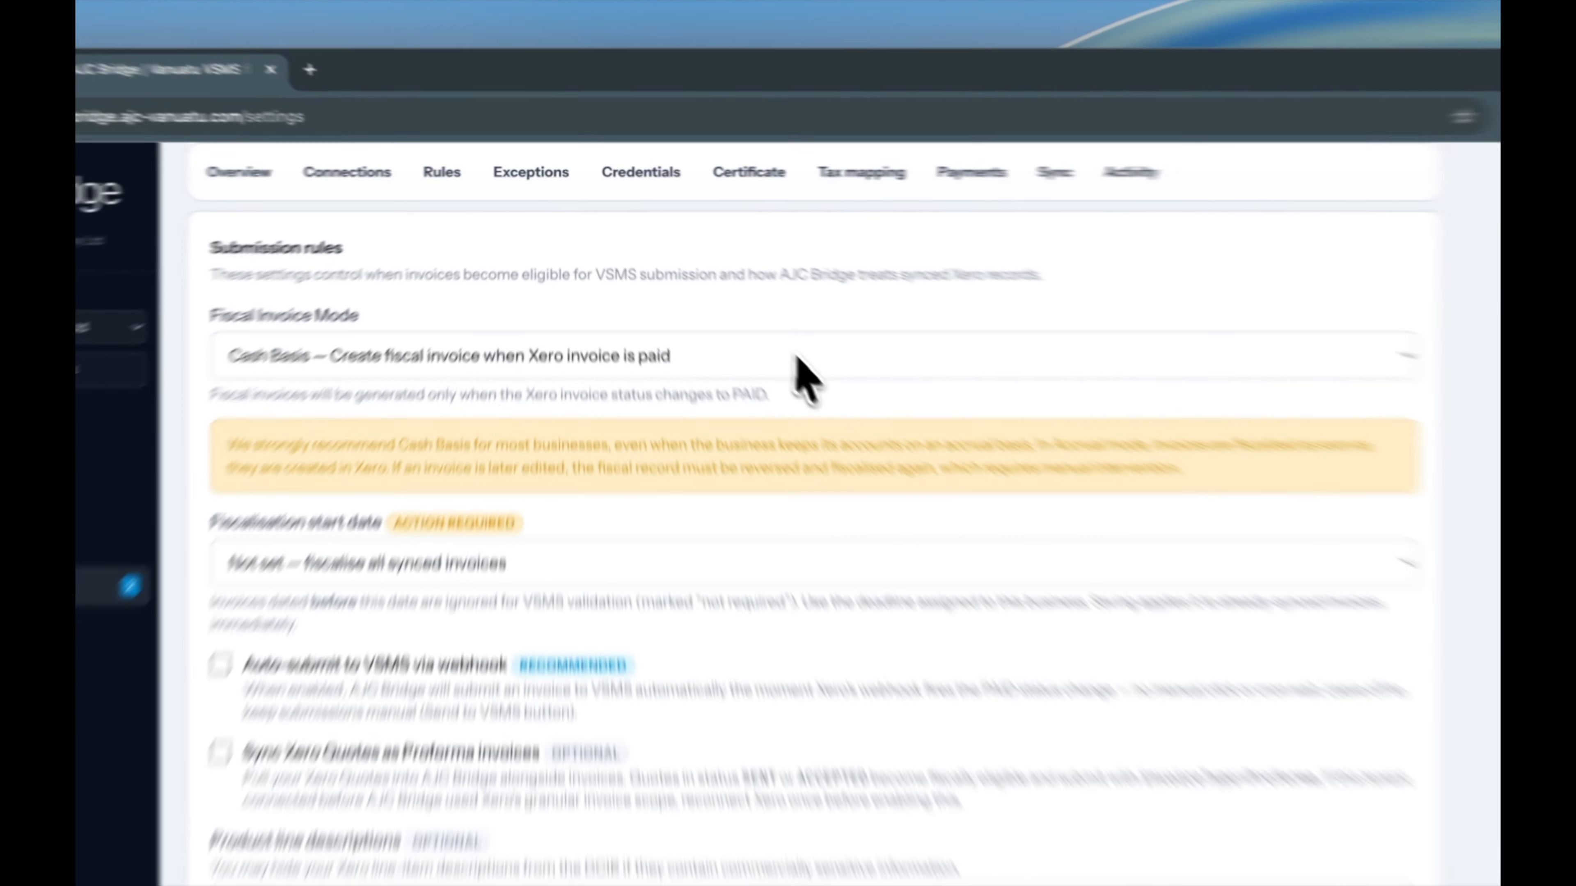
# Try the Accrual option for Fiscal Invoice Mode, and set the mode back to Cash Basis.
pyautogui.click(695, 278)
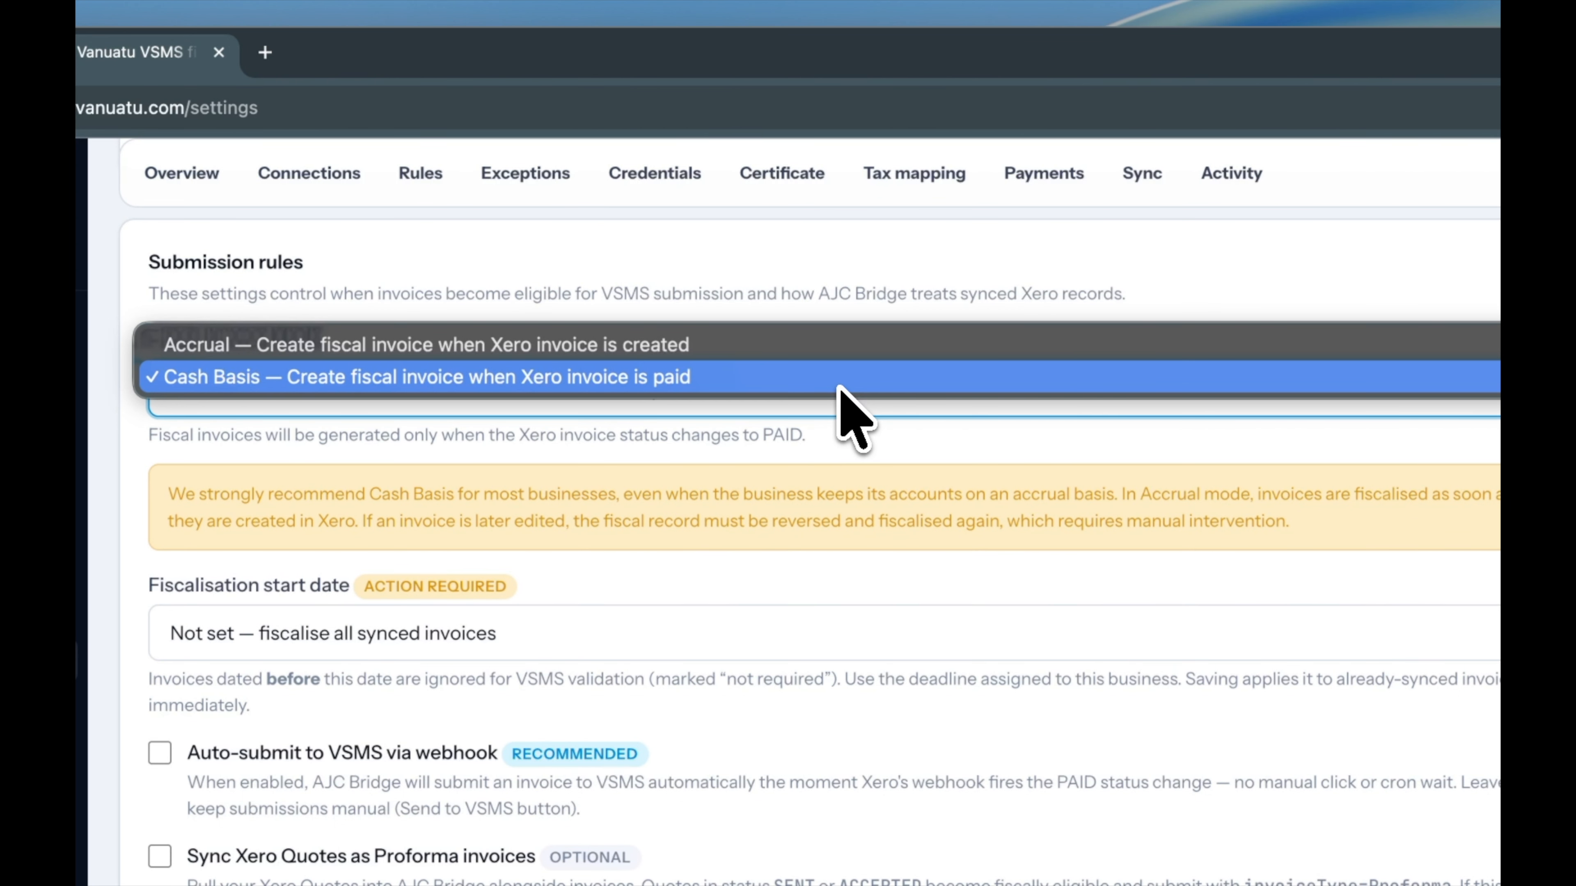
pyautogui.click(852, 343)
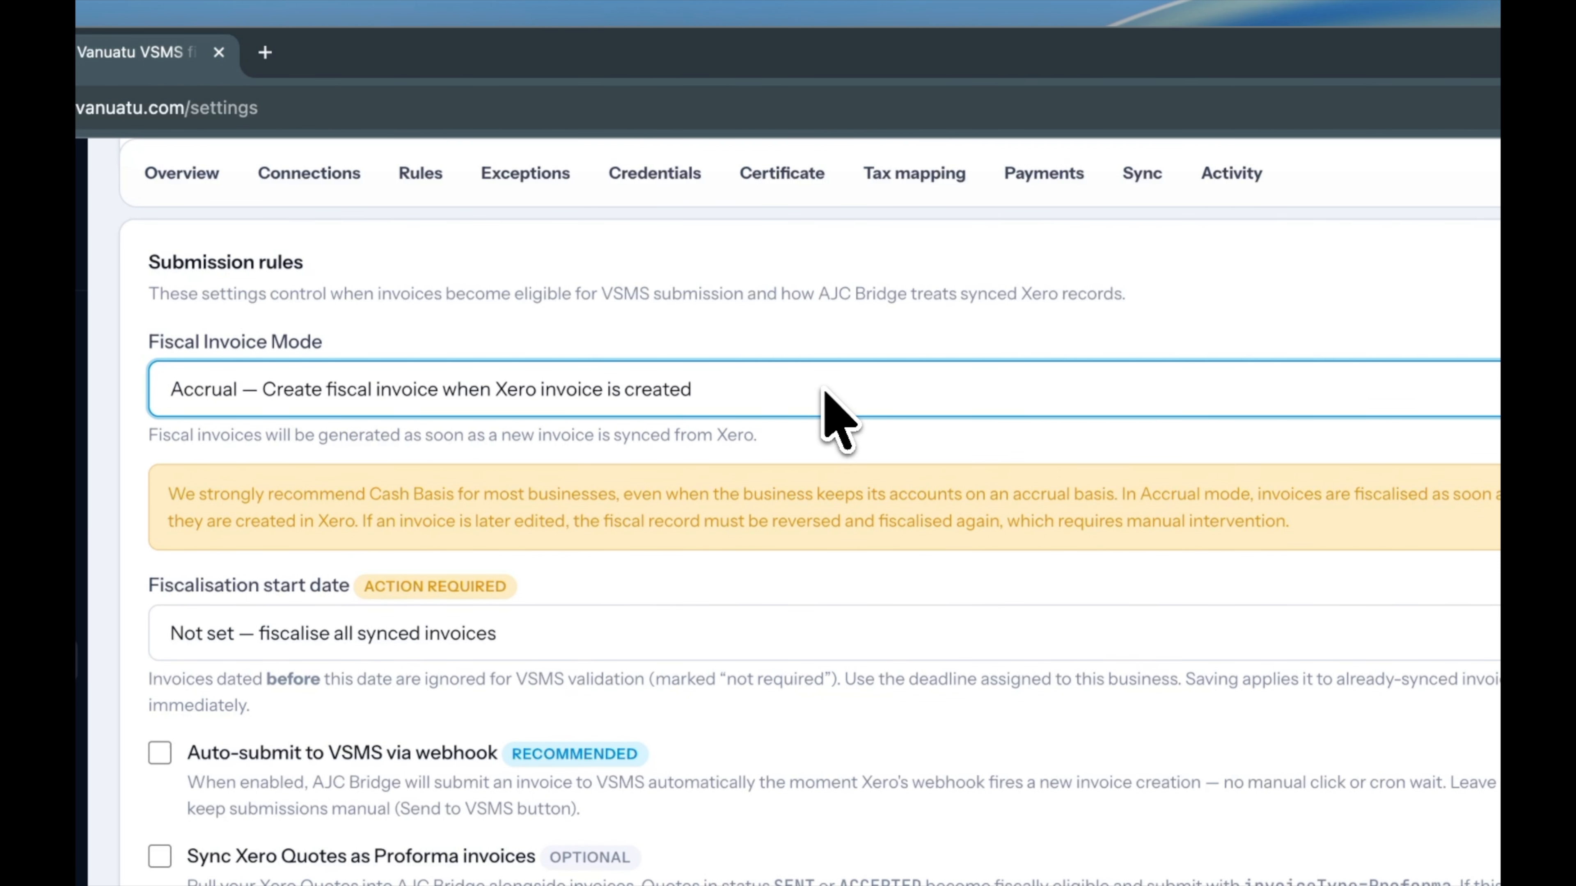
pyautogui.click(823, 387)
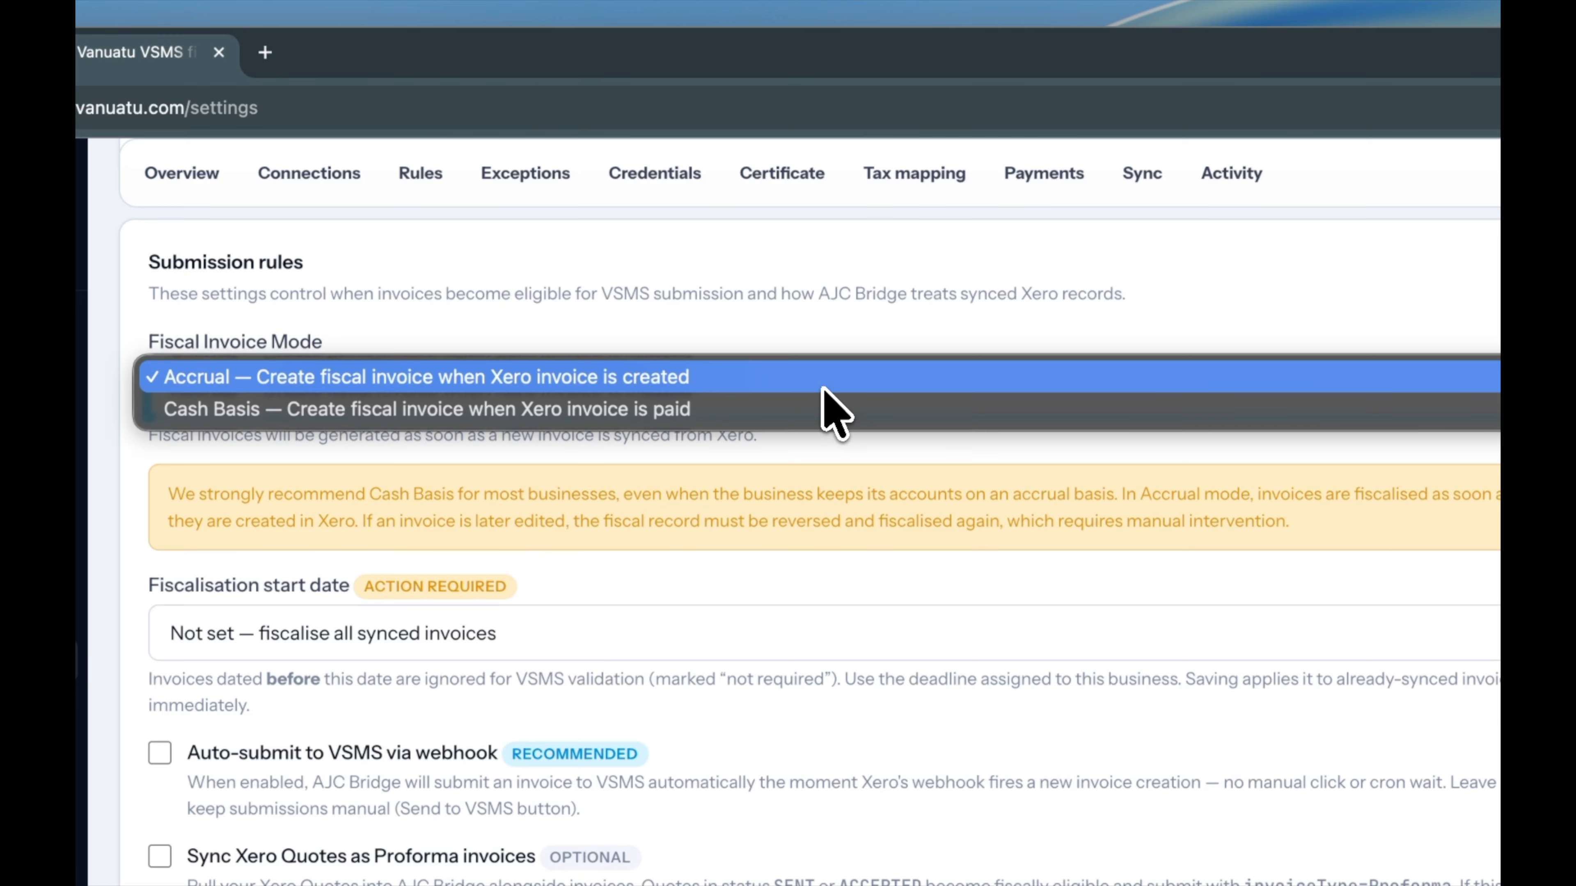
pyautogui.click(801, 413)
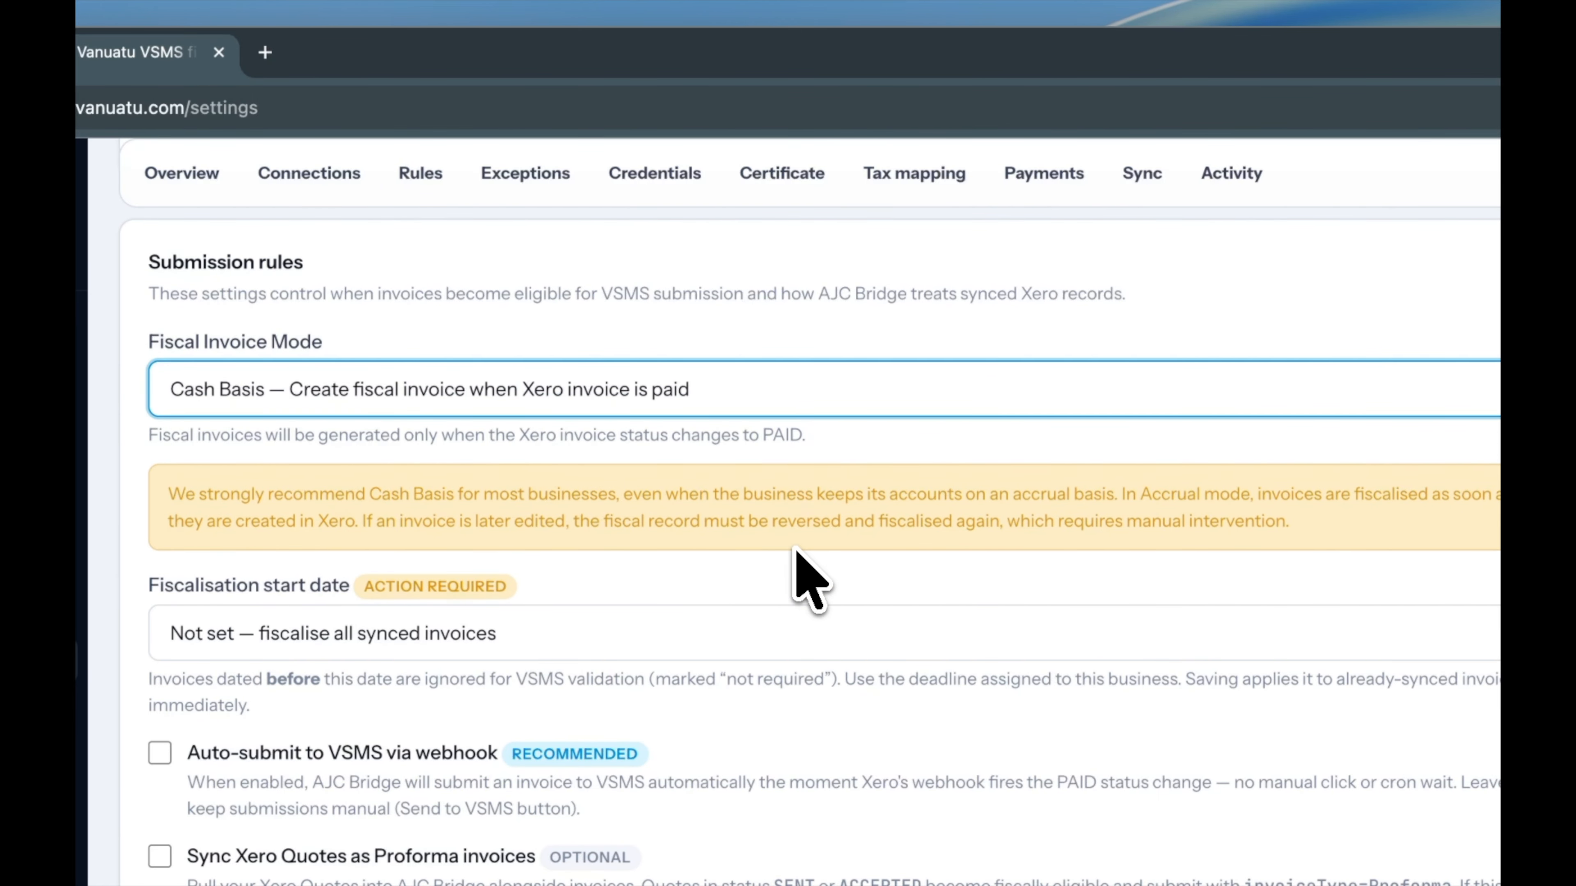
# Set the fiscalisation start date to 1 July 2026 for very large enterprises and toggle Auto-submit to VSMS via webhook.
pyautogui.scroll(-1, 796, 549)
pyautogui.scroll(-3, 796, 550)
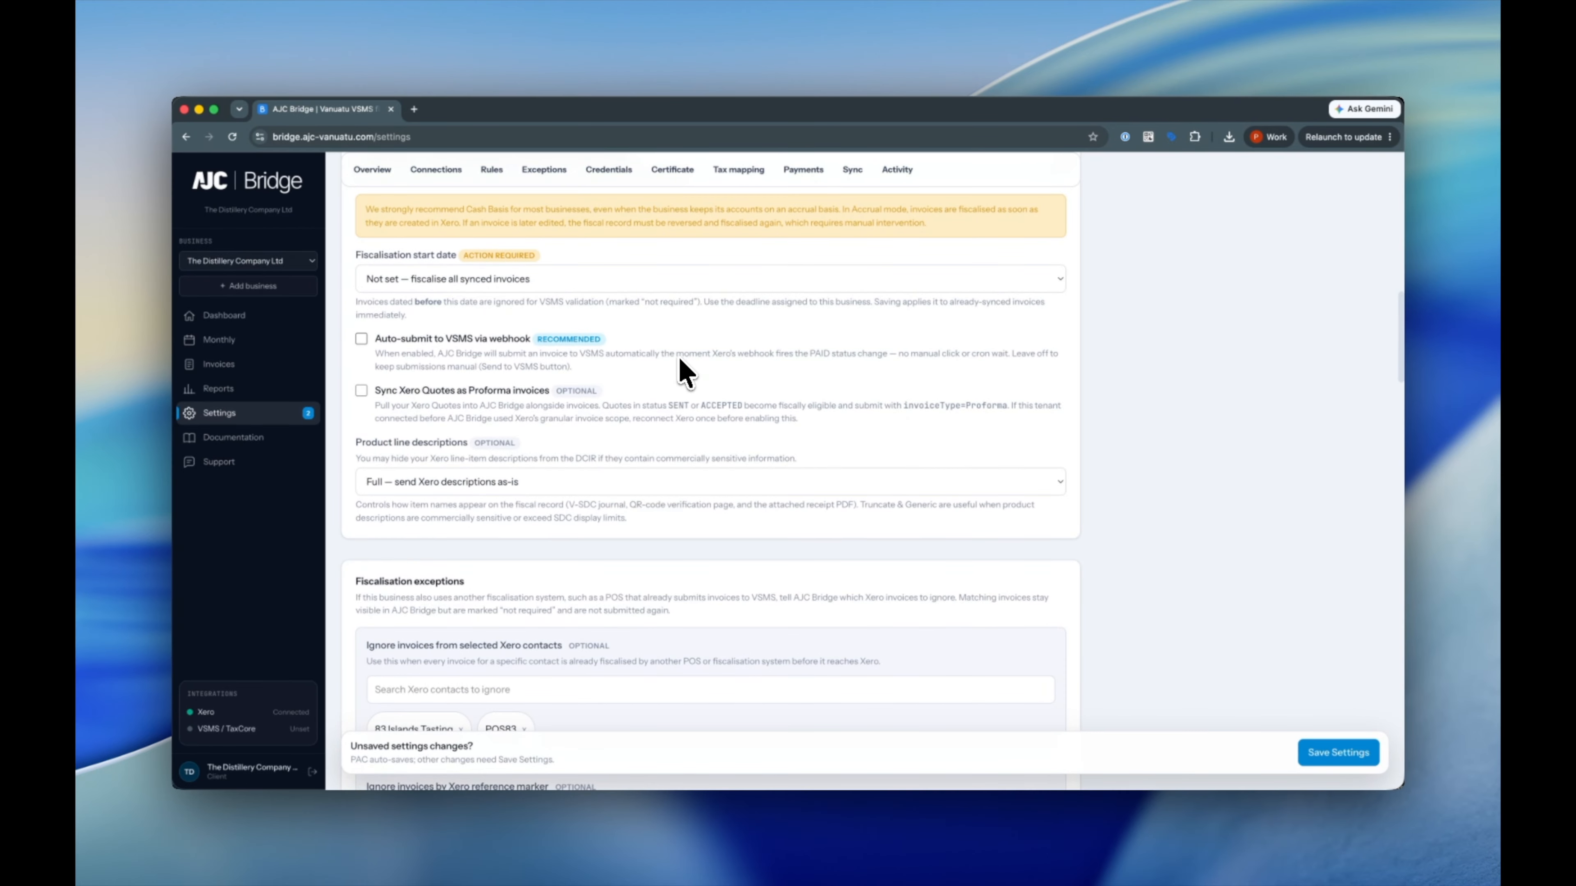
pyautogui.scroll(-2, 685, 371)
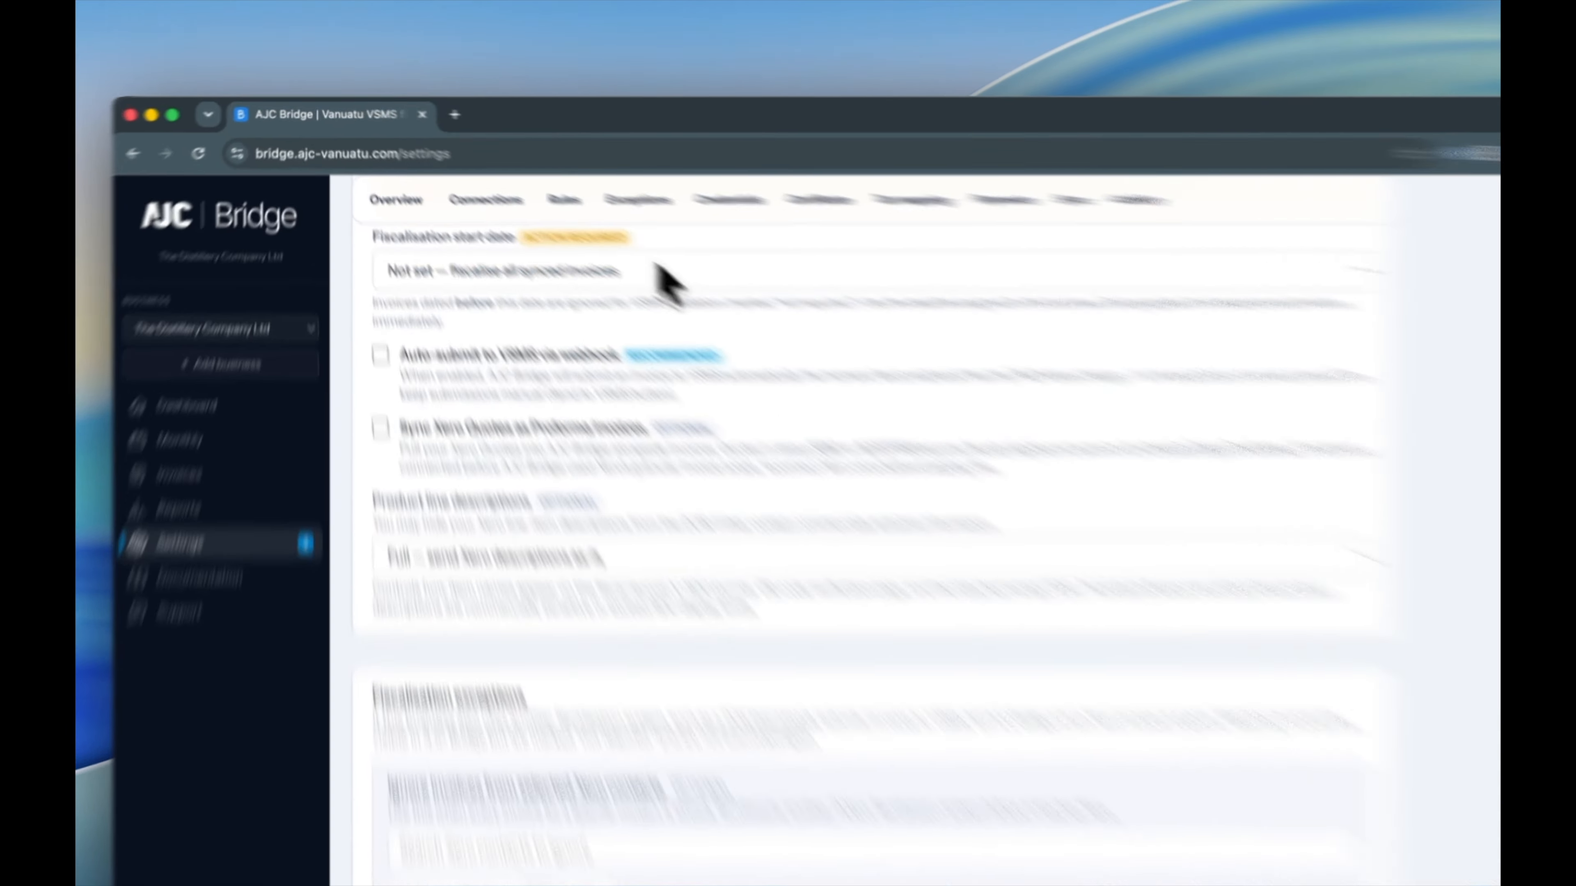
pyautogui.click(558, 226)
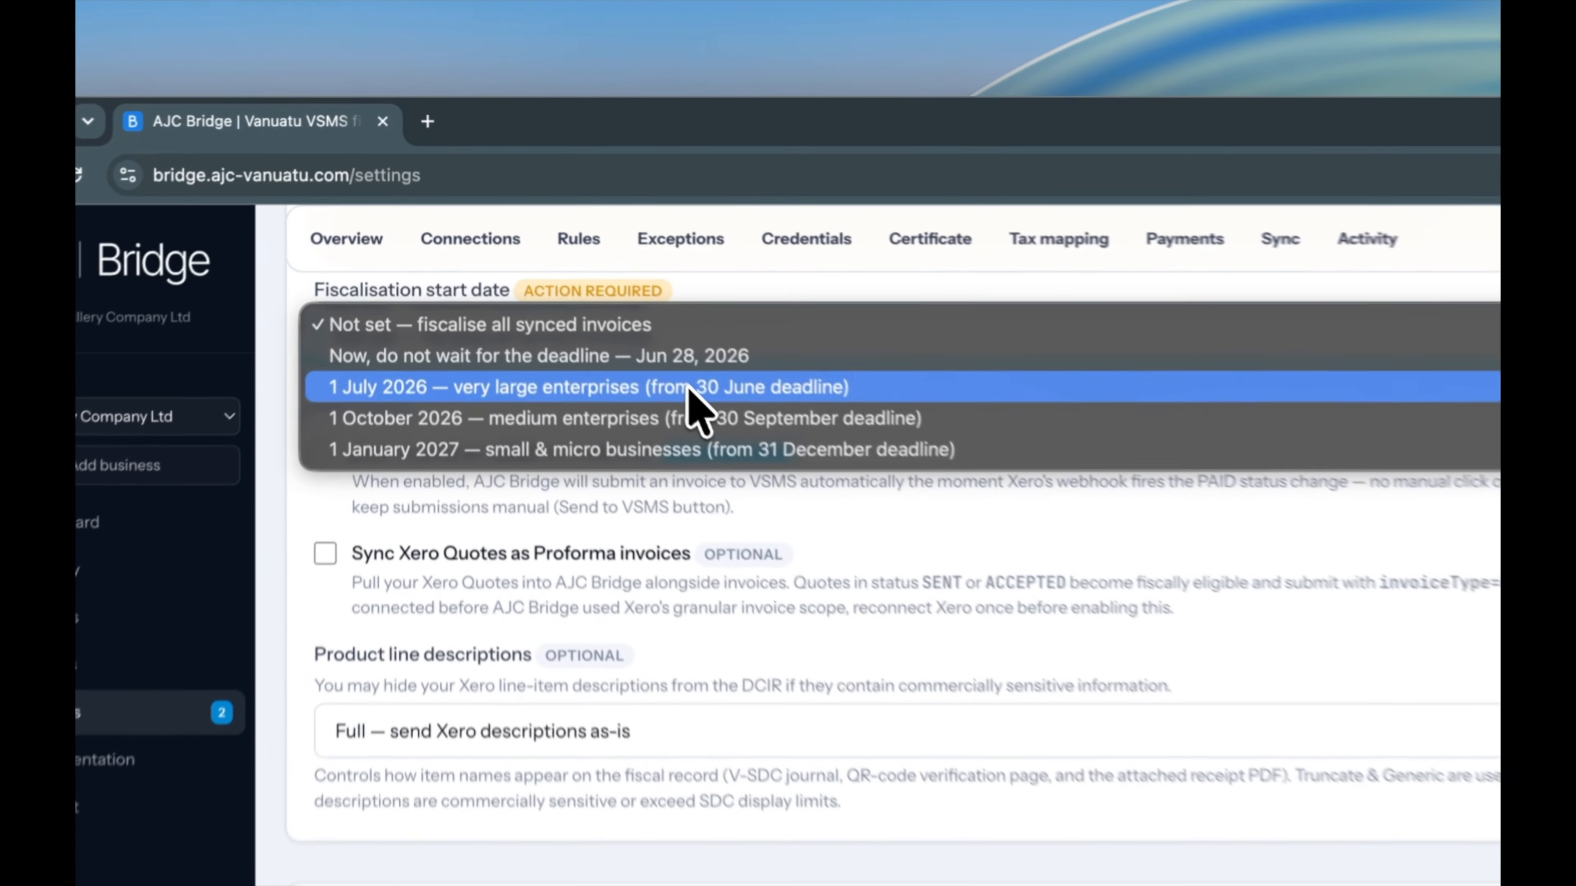
pyautogui.click(548, 245)
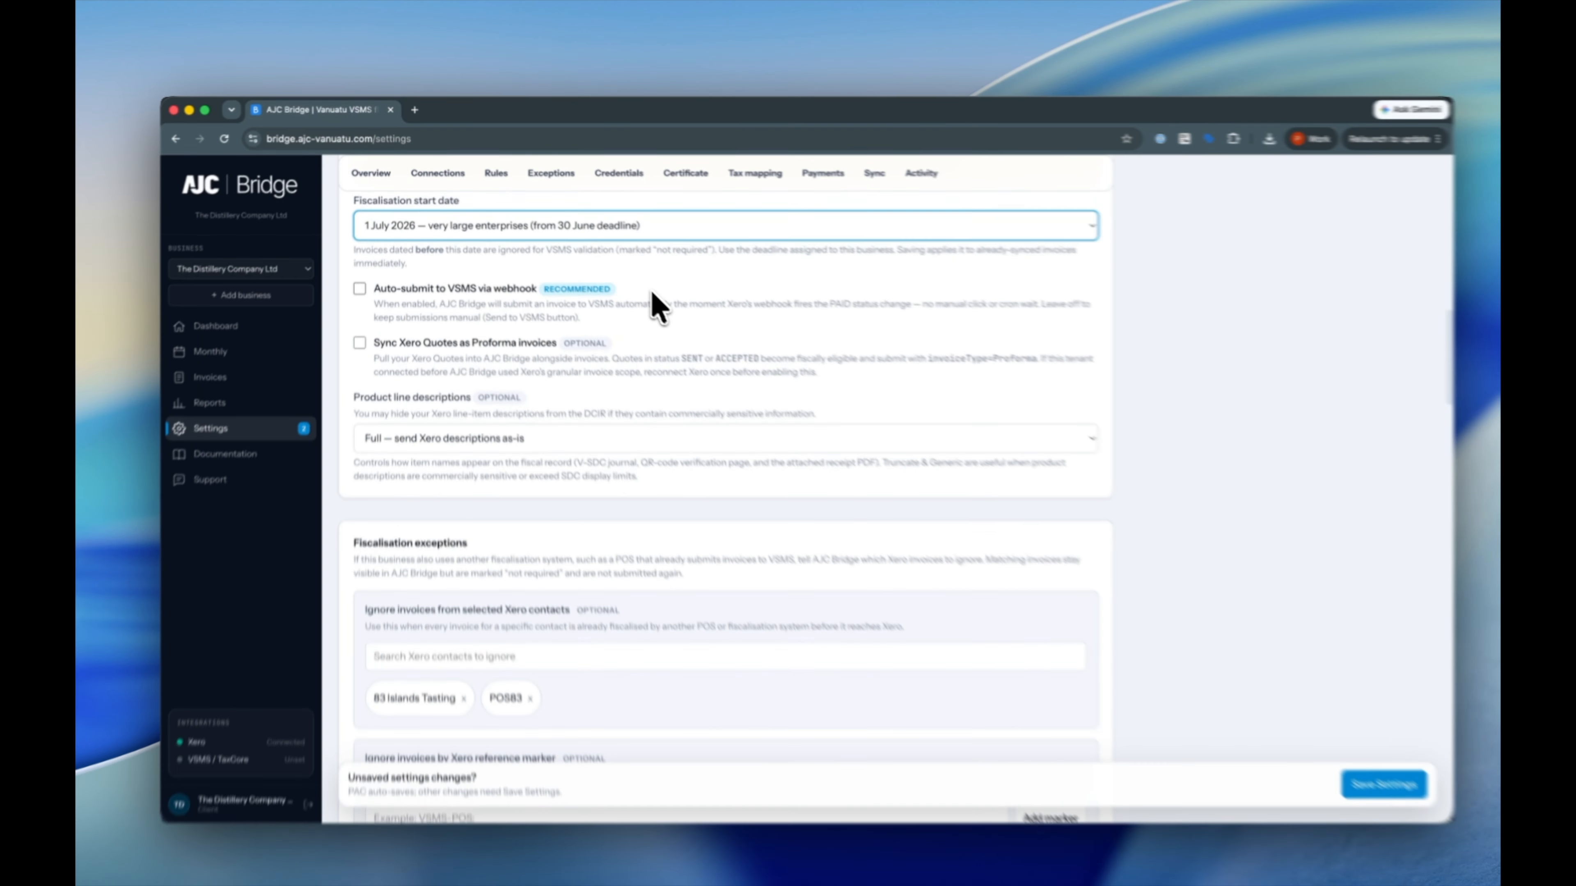
pyautogui.scroll(2, 881, 470)
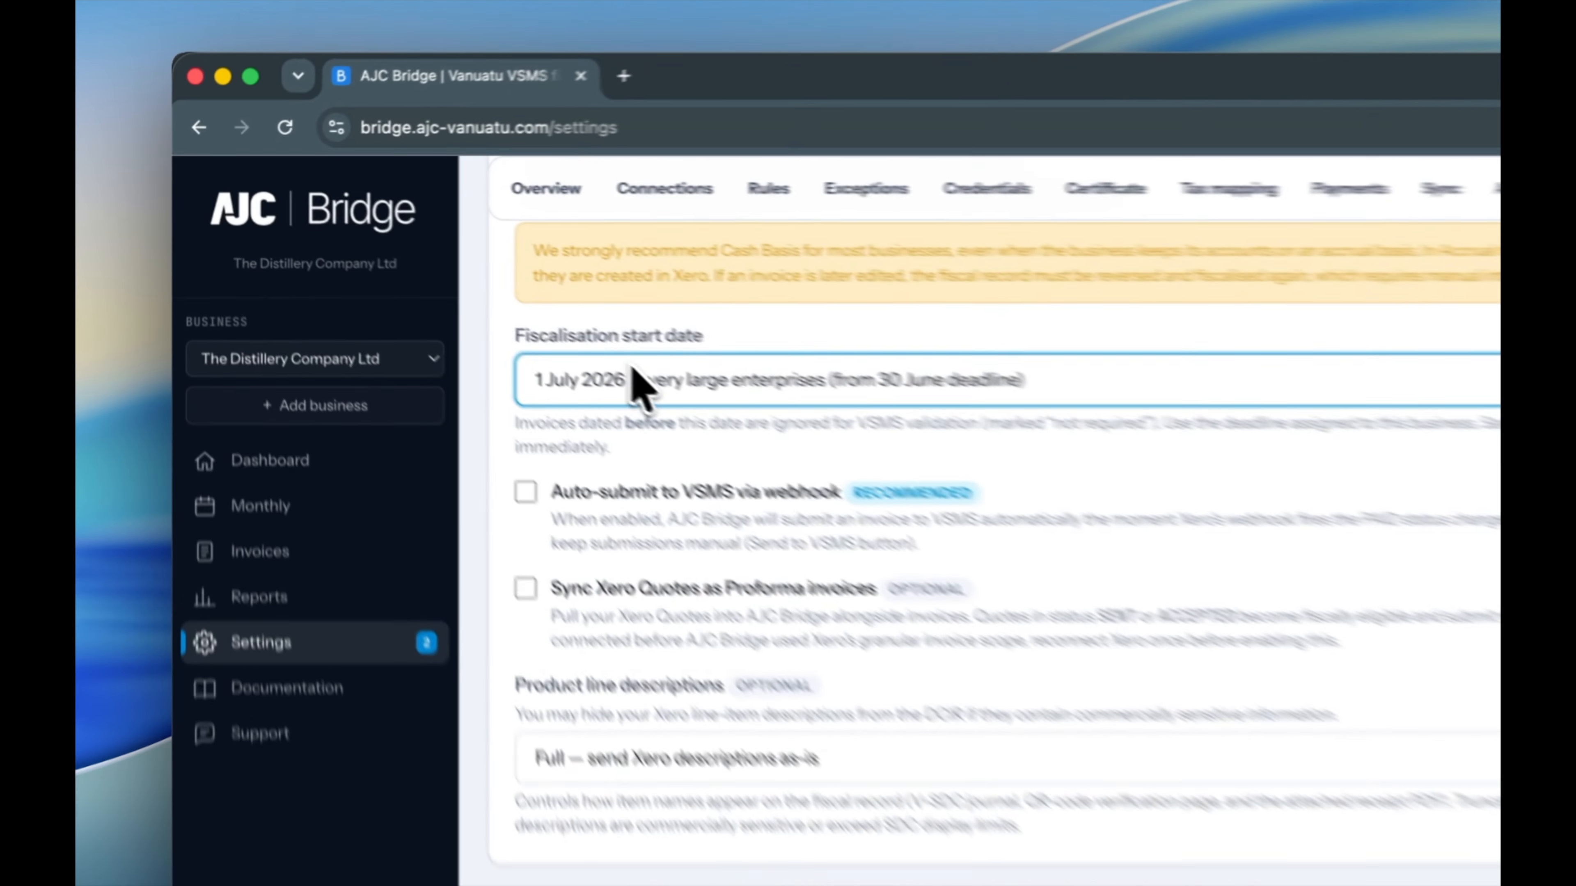
pyautogui.click(403, 272)
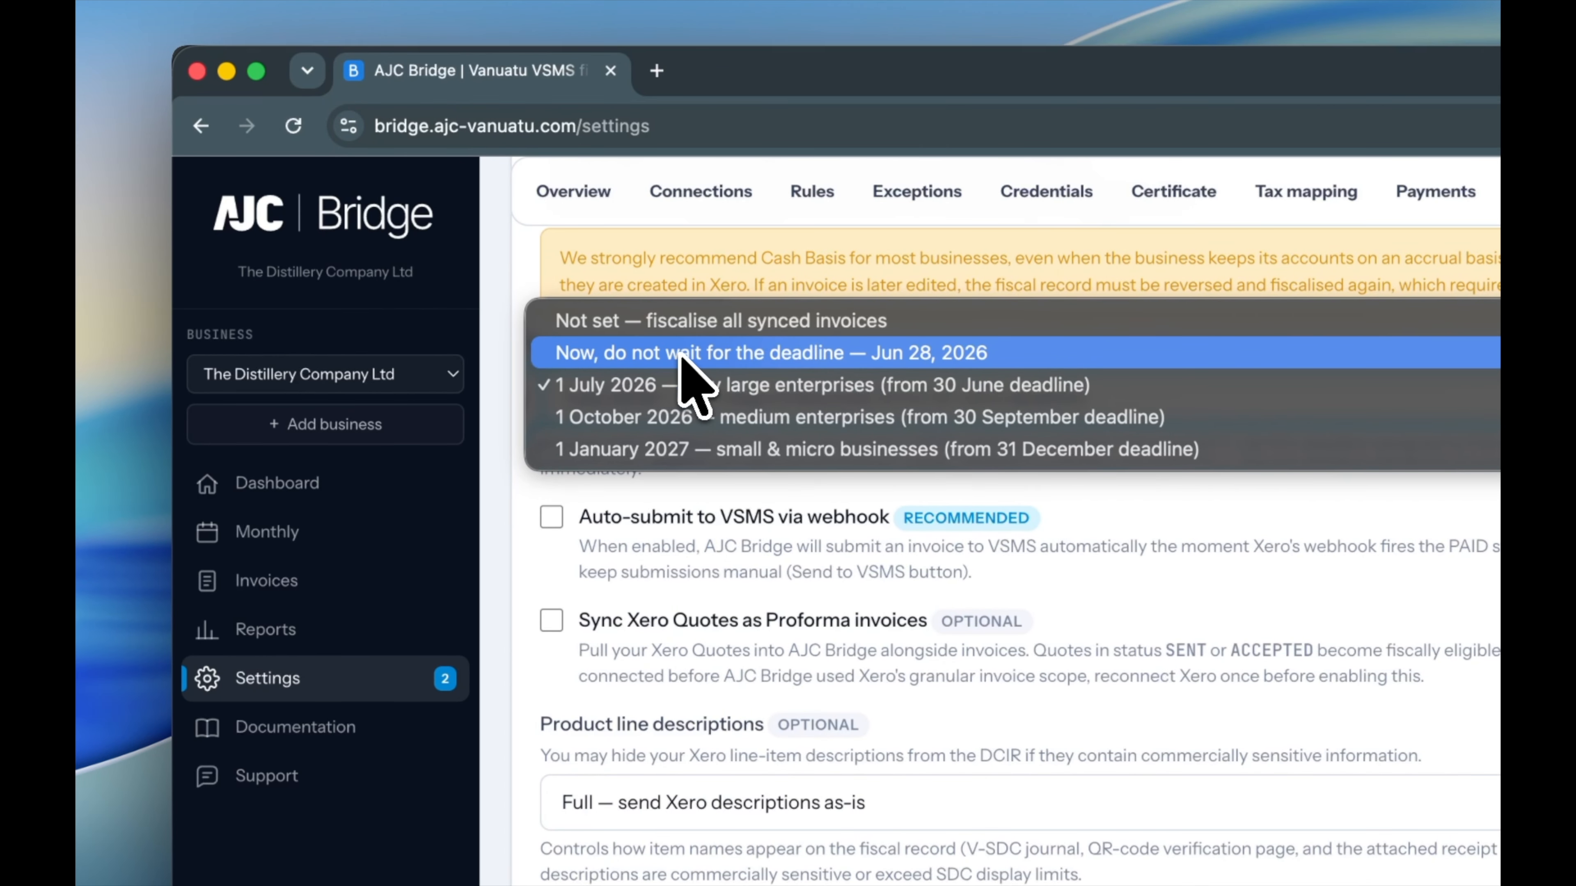
pyautogui.click(668, 386)
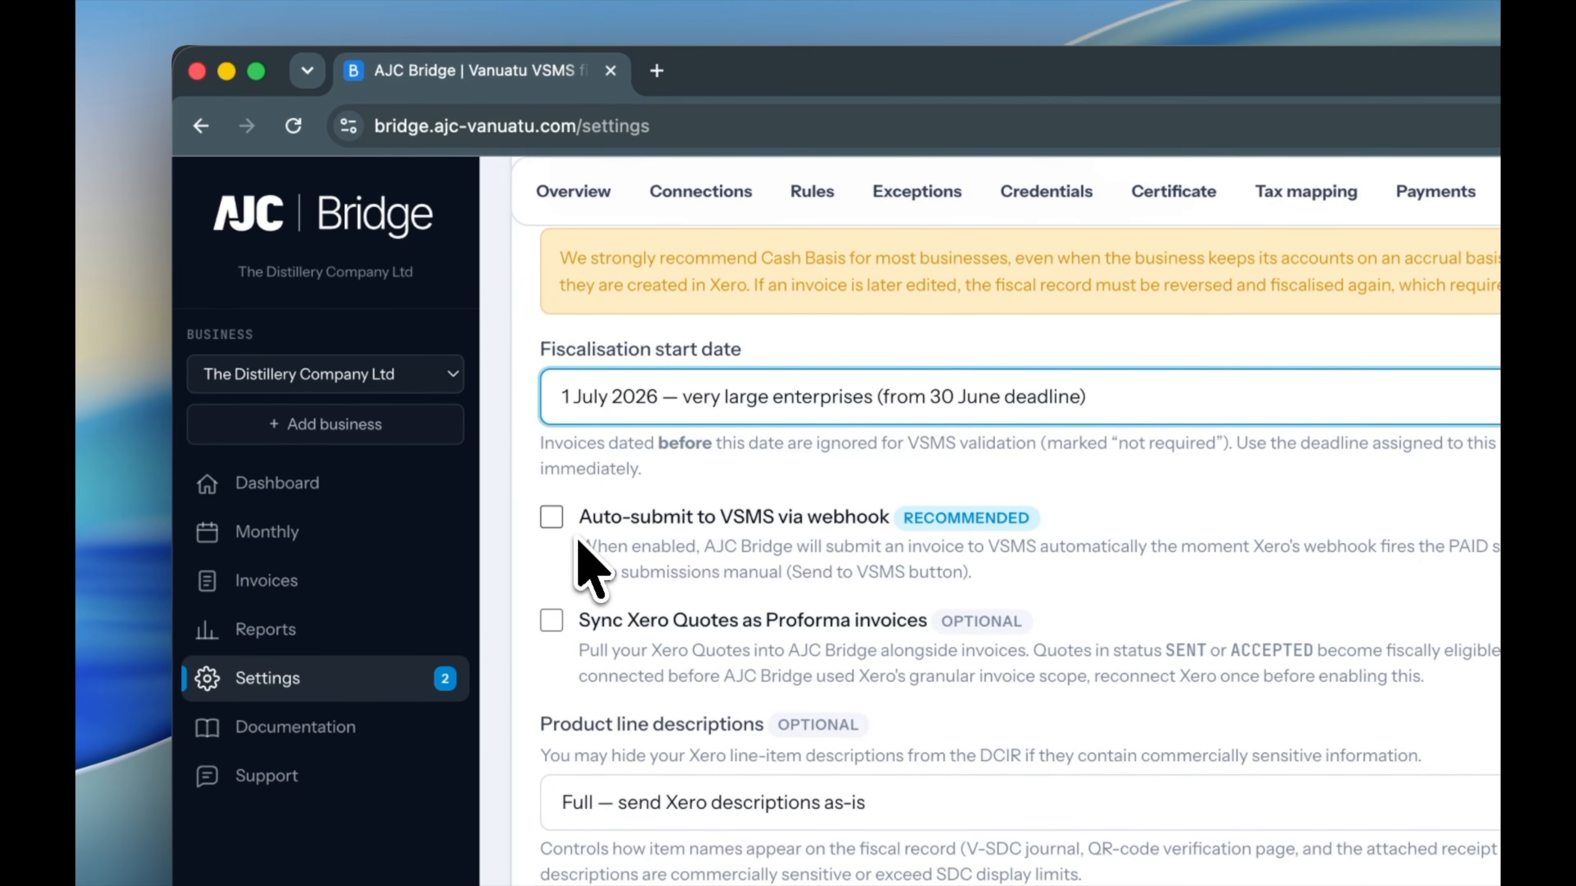
pyautogui.click(552, 517)
# Try the generic and truncated product line descriptions, settling on Generic, which replaces them with "Line item 1", "Line item 2".
pyautogui.scroll(-3, 615, 556)
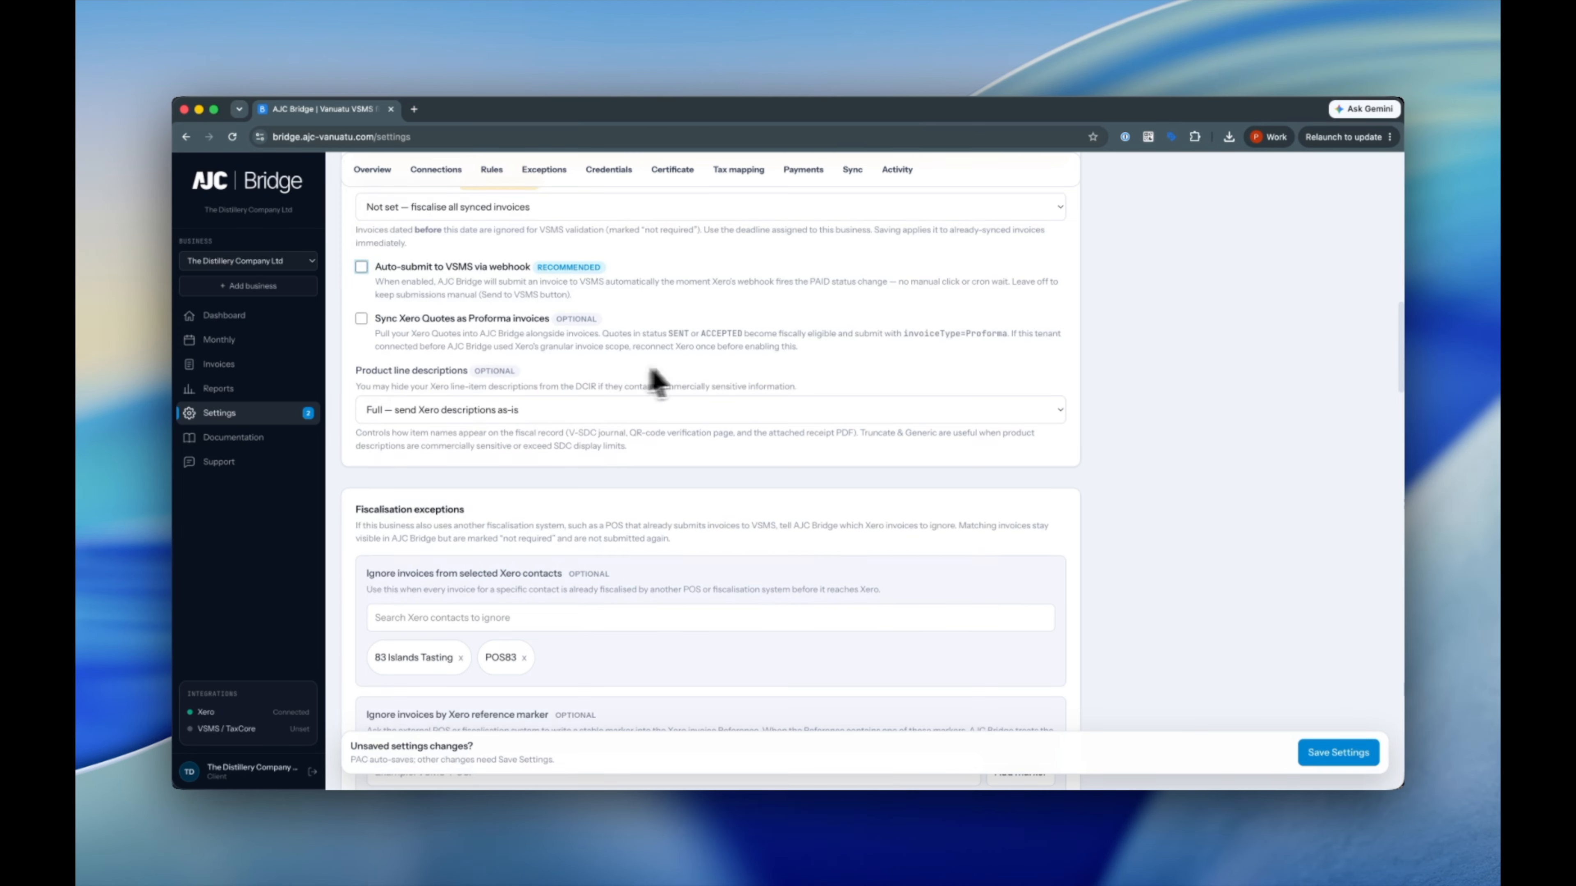
pyautogui.click(1016, 428)
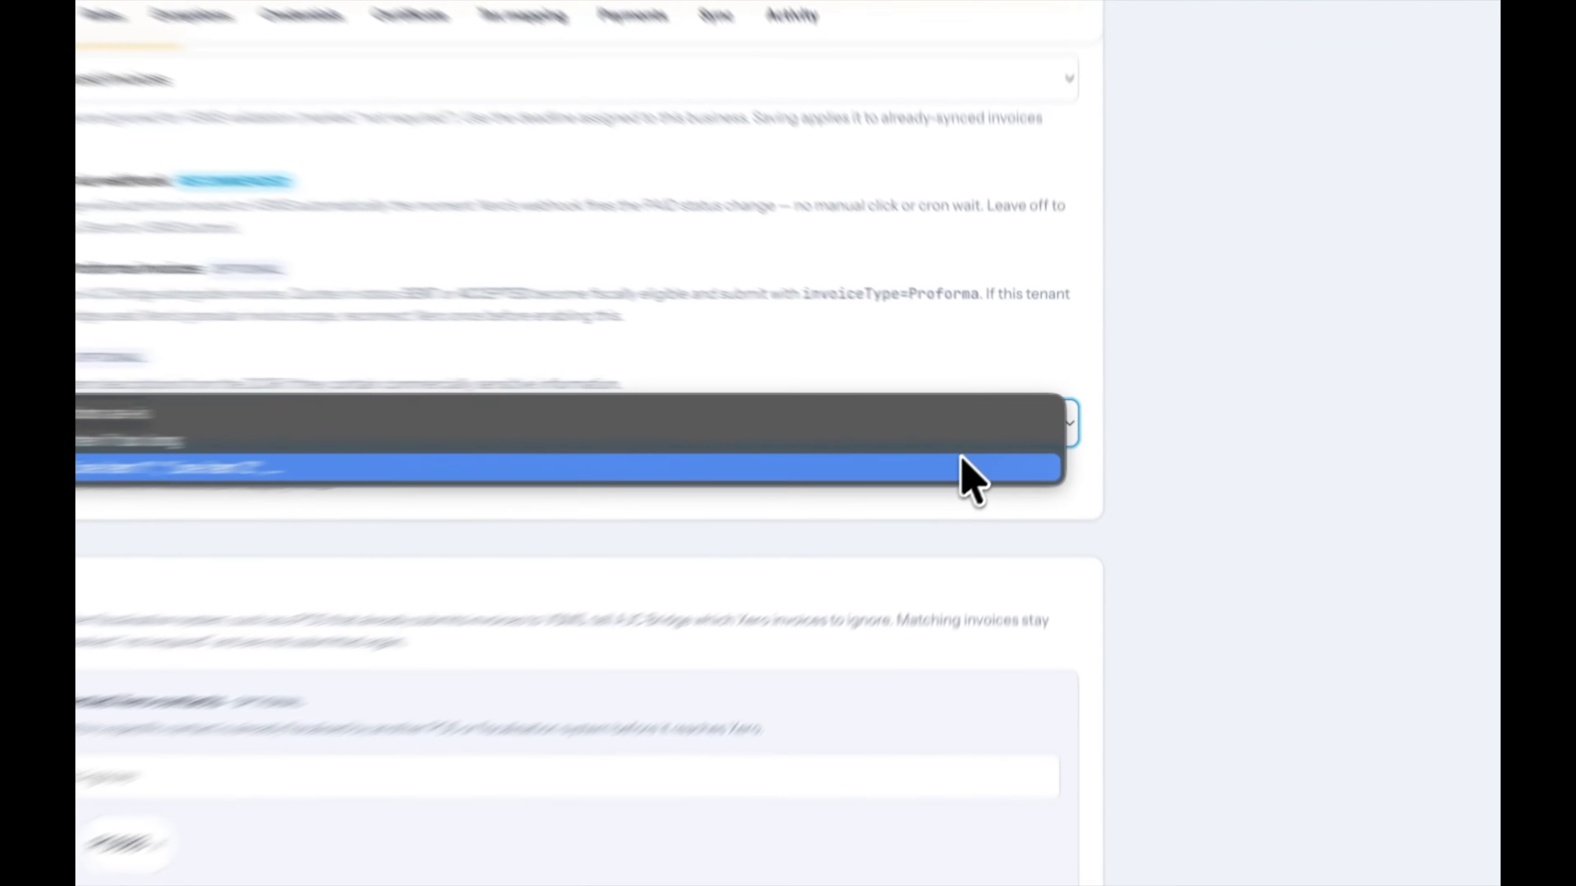
pyautogui.click(1000, 436)
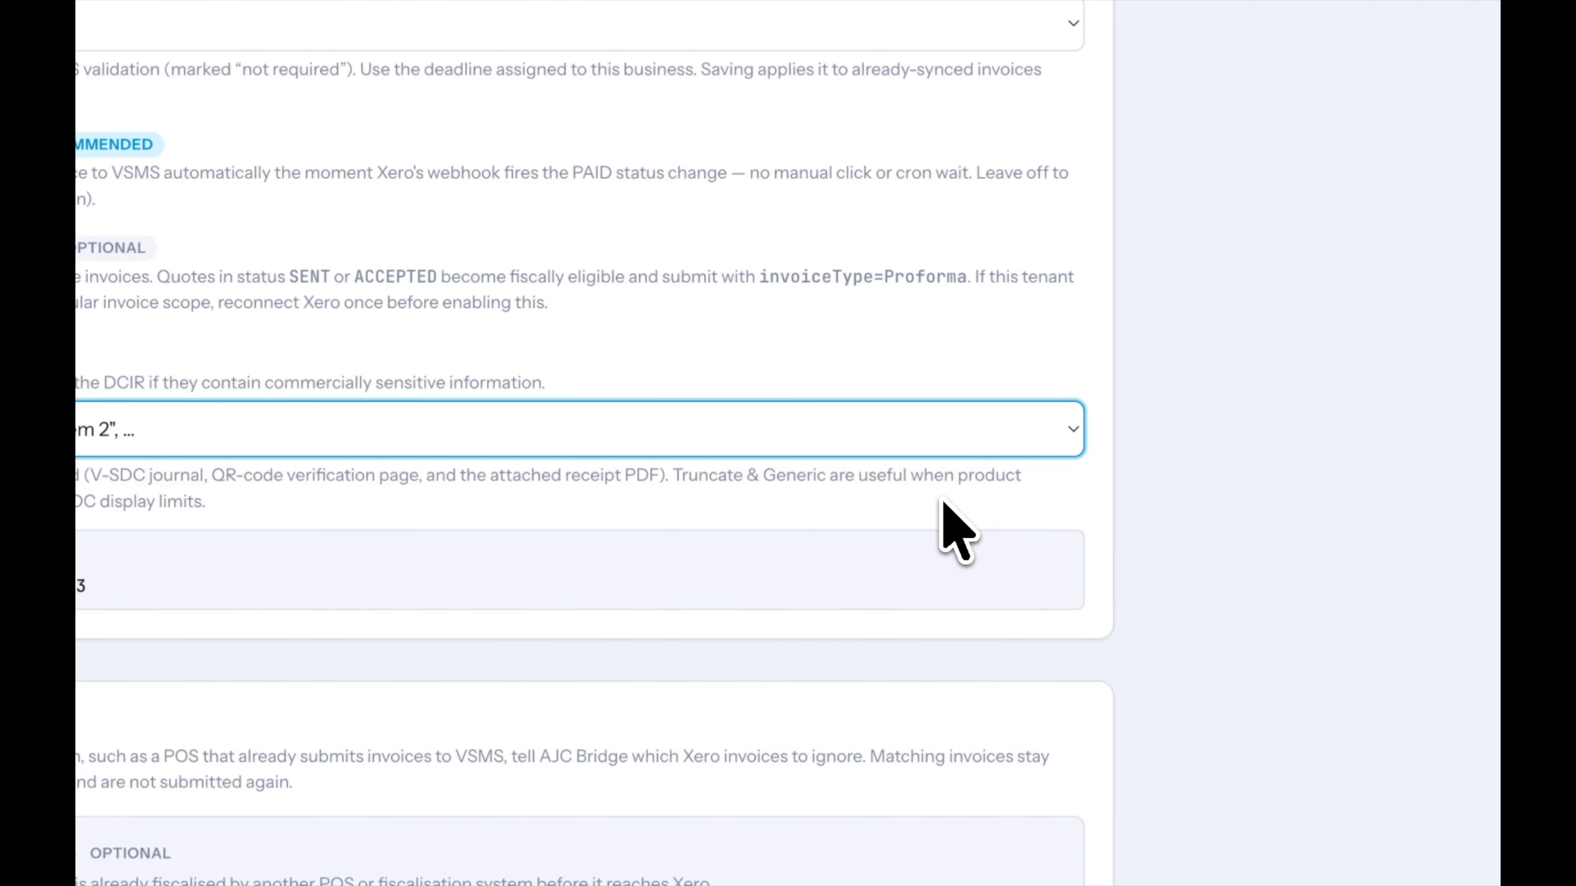
pyautogui.click(922, 435)
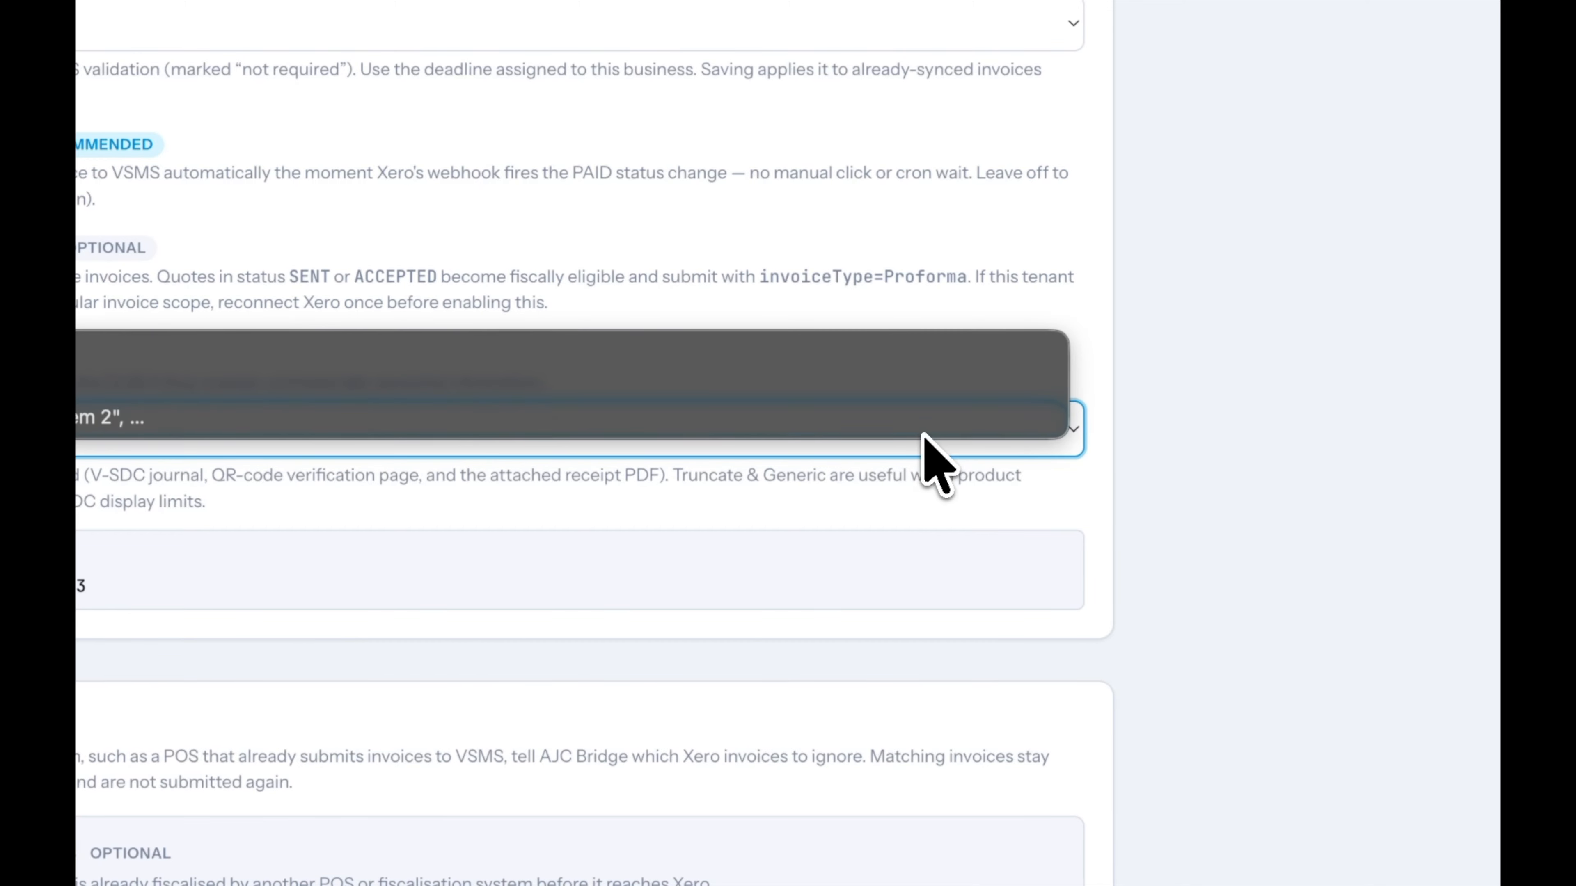
pyautogui.click(924, 389)
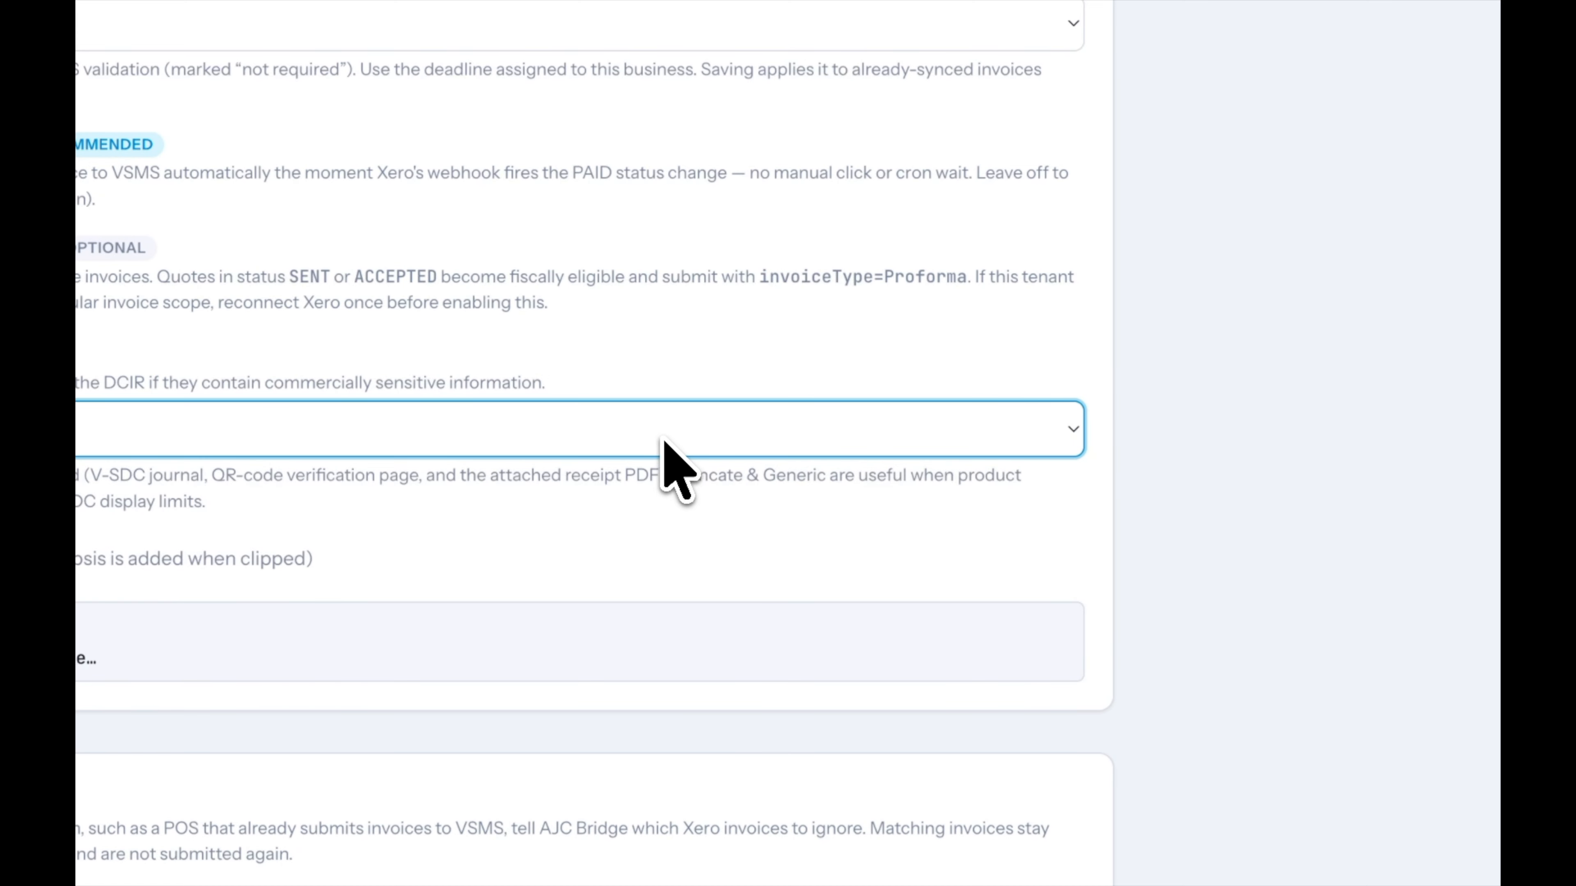
pyautogui.click(677, 450)
pyautogui.click(654, 452)
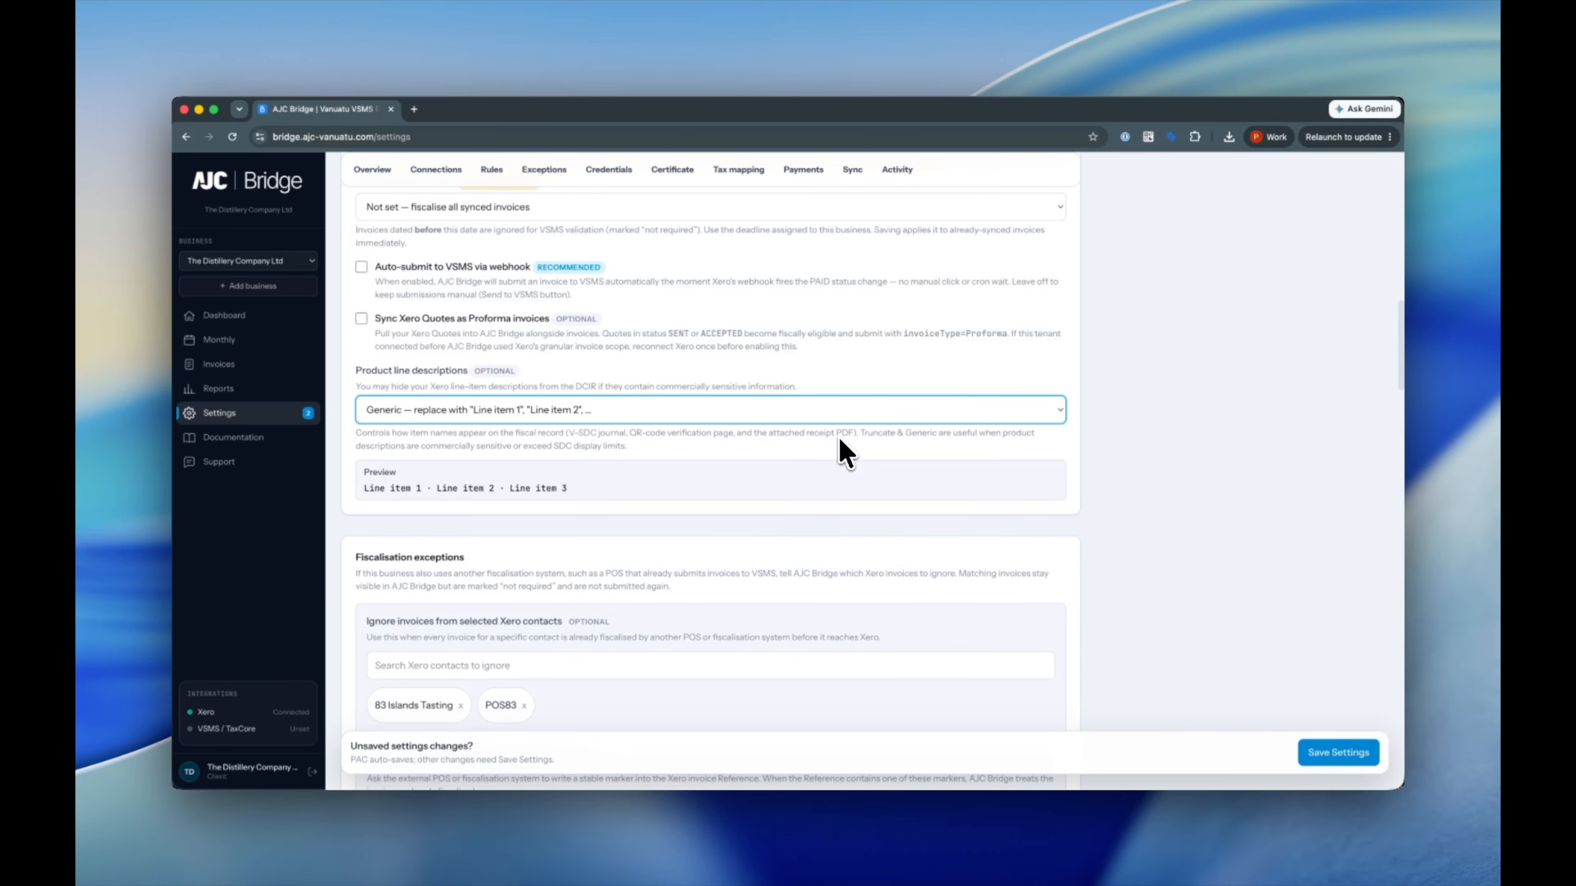
# Go to the fiscalisation credentials, switch to the mail app and copy the PAC code from the VSMS certificate email.
pyautogui.scroll(-9, 843, 453)
pyautogui.scroll(-3, 844, 453)
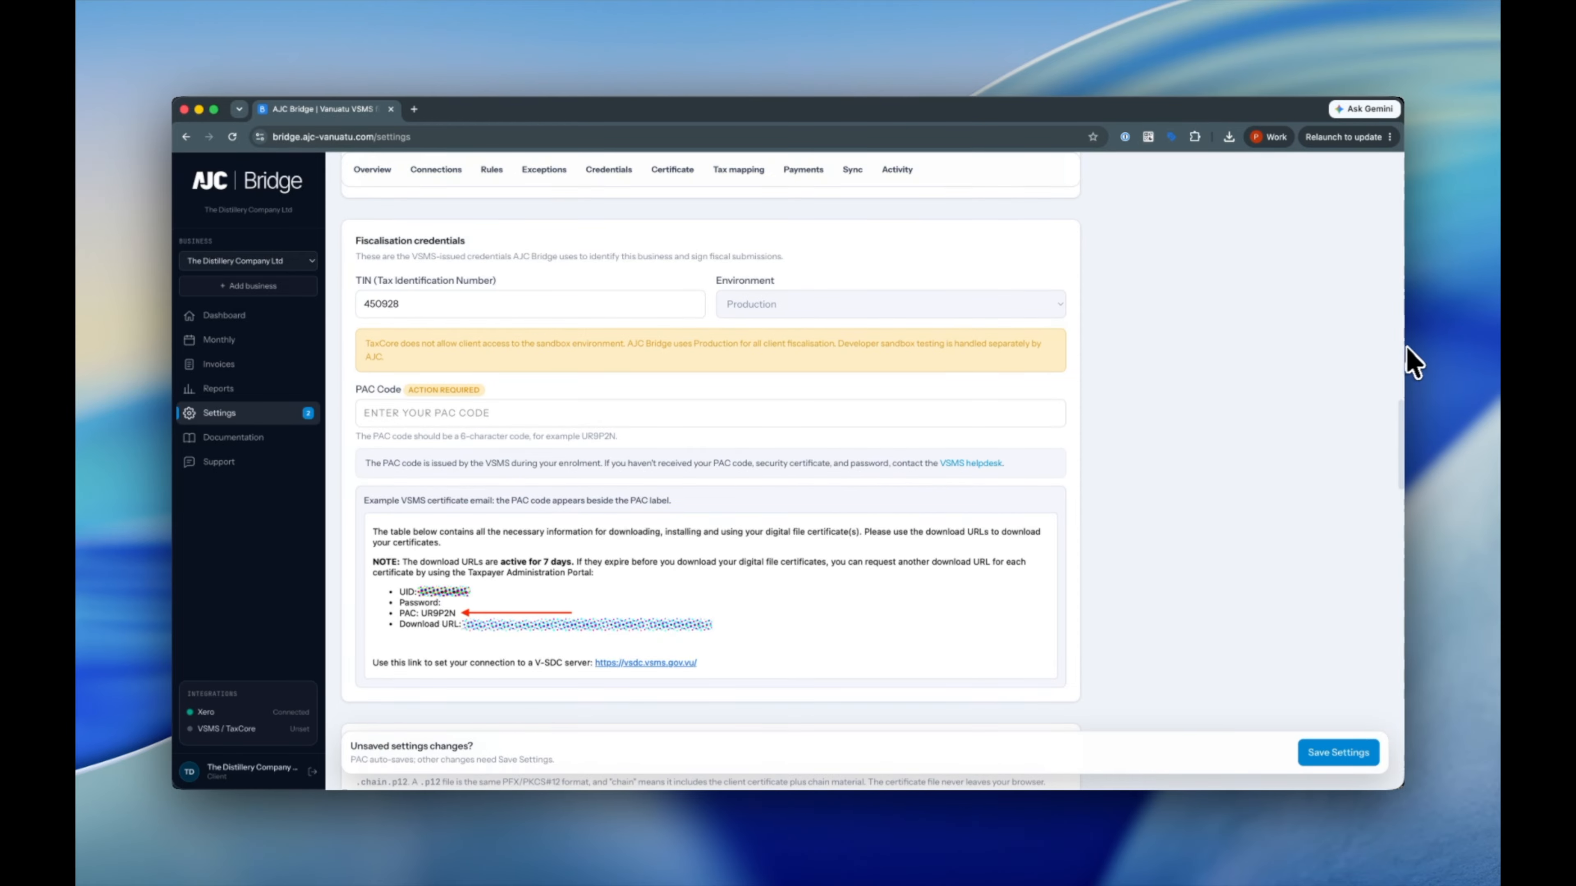
pyautogui.doubleClick(585, 304)
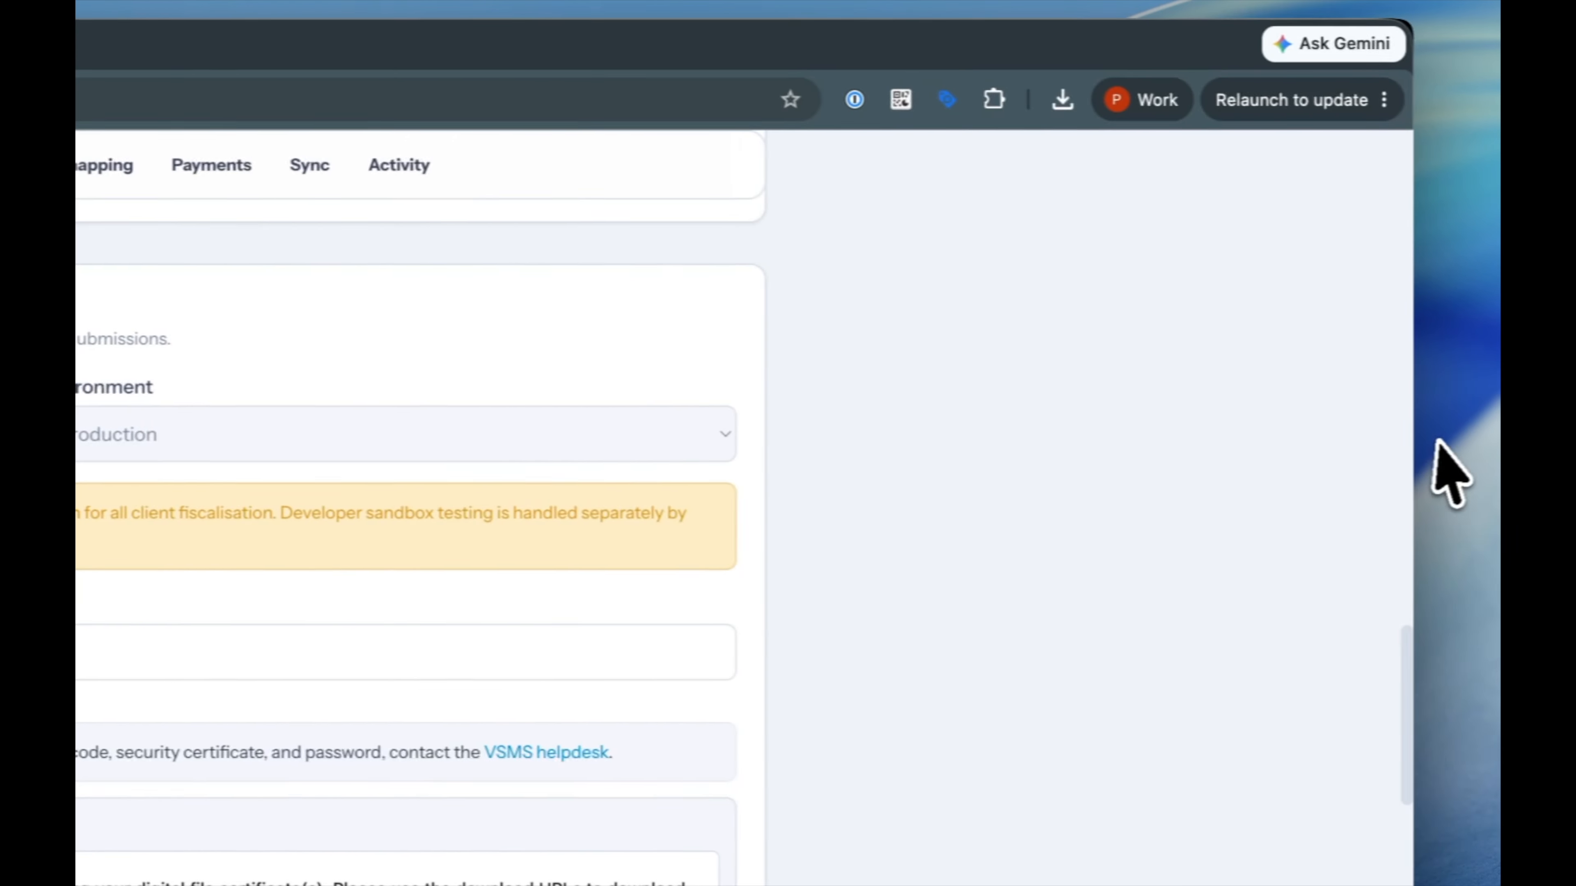
pyautogui.press('super+Tab')
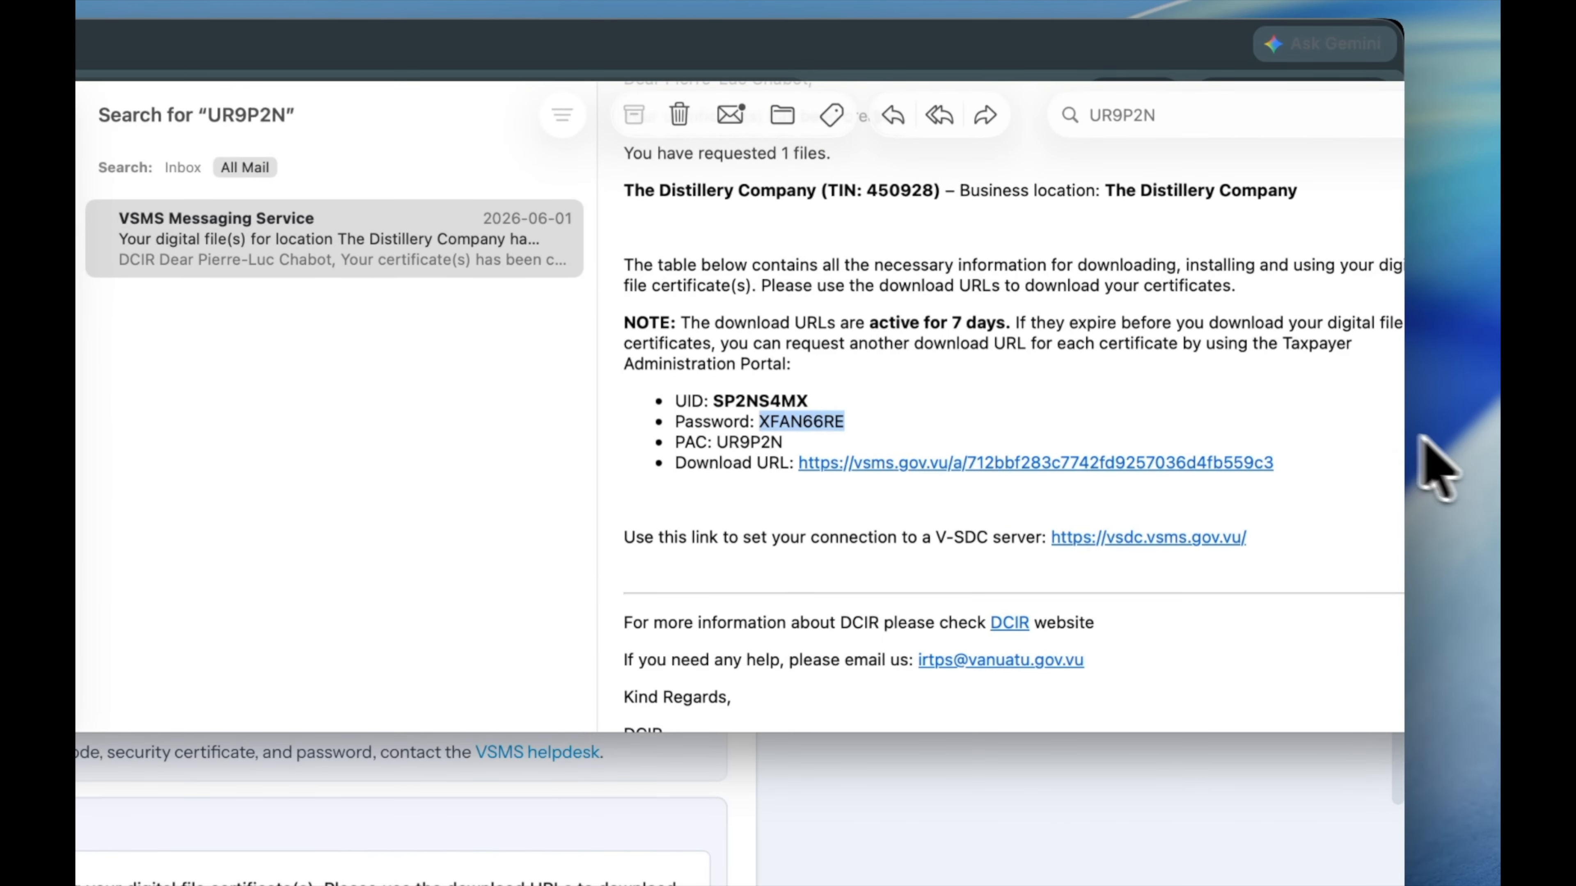
pyautogui.doubleClick(766, 442)
pyautogui.press('super+c')
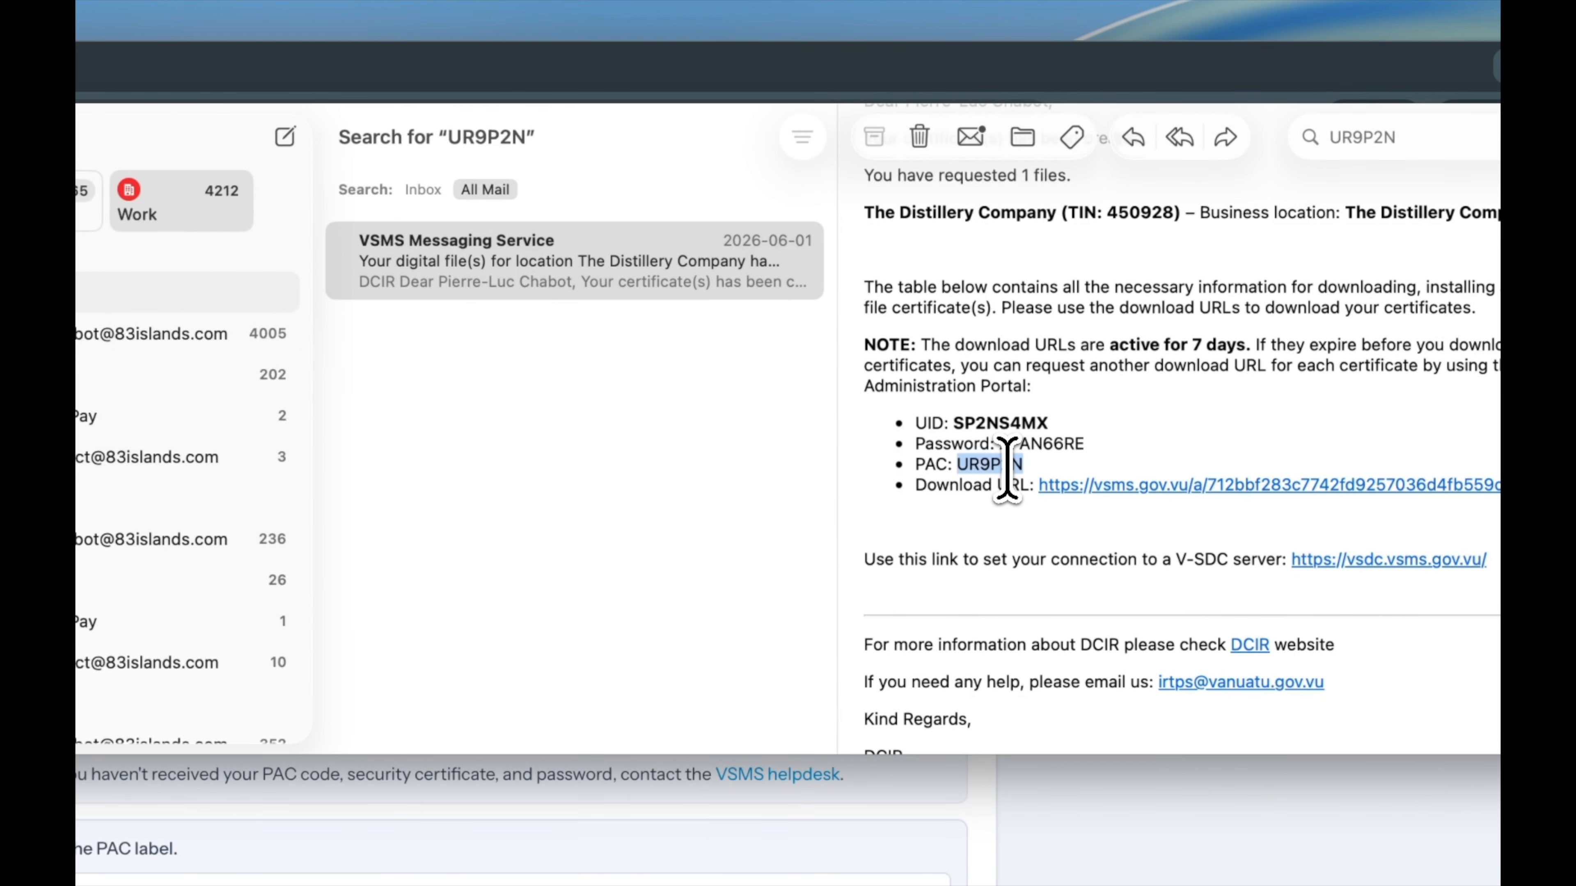
# Switch back to AJC Bridge and paste the PAC code into the PAC Code field so that it saves.
pyautogui.press('super+Tab')
pyautogui.click(492, 510)
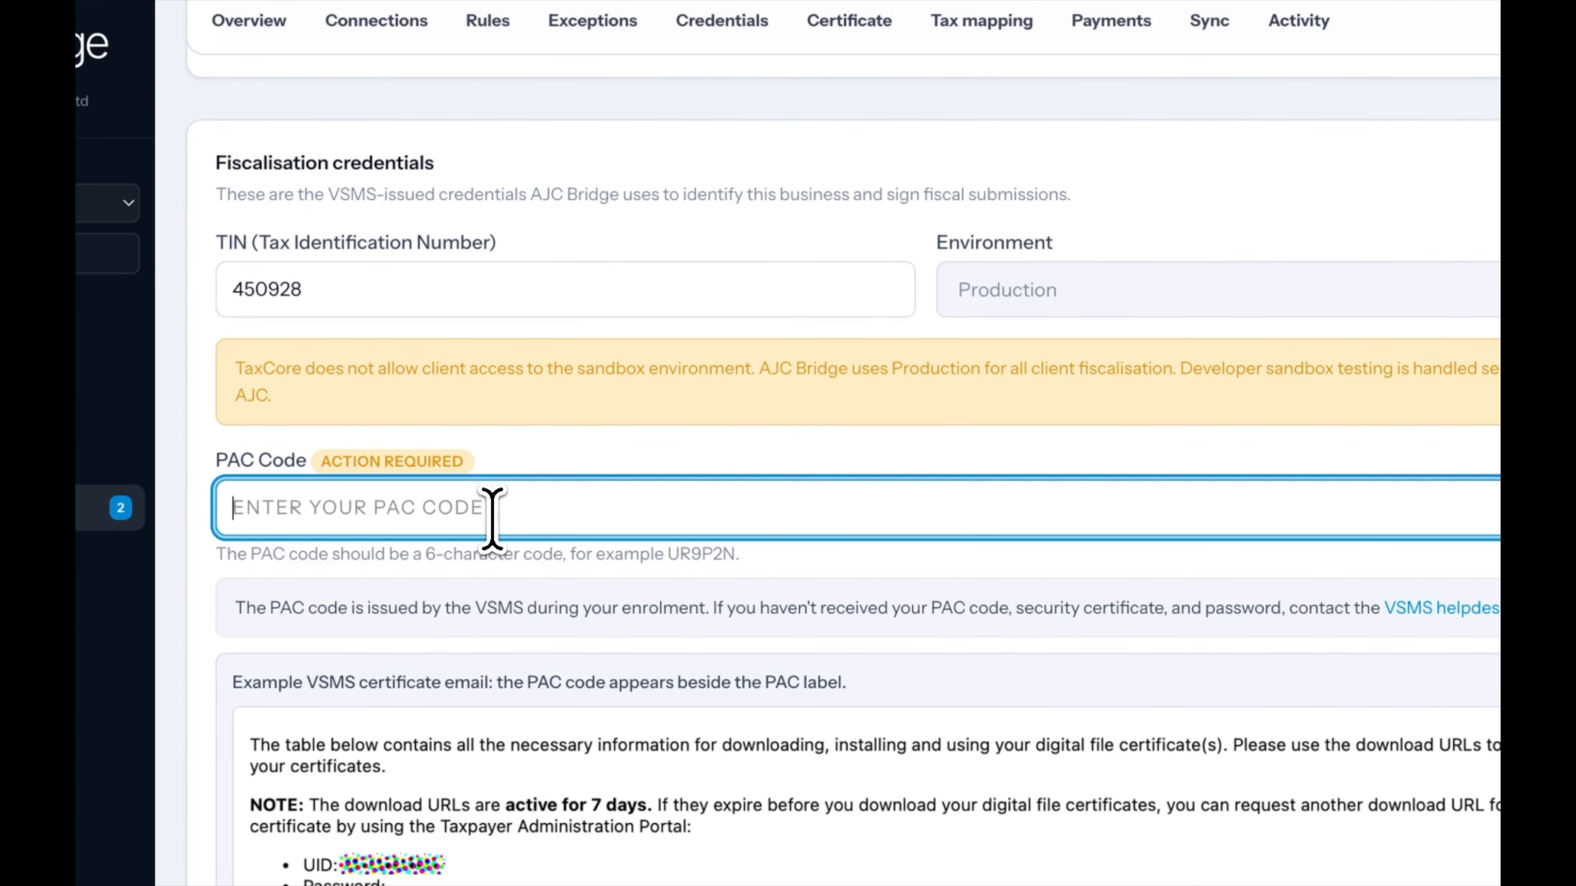
pyautogui.press('super+v')
pyautogui.click(547, 634)
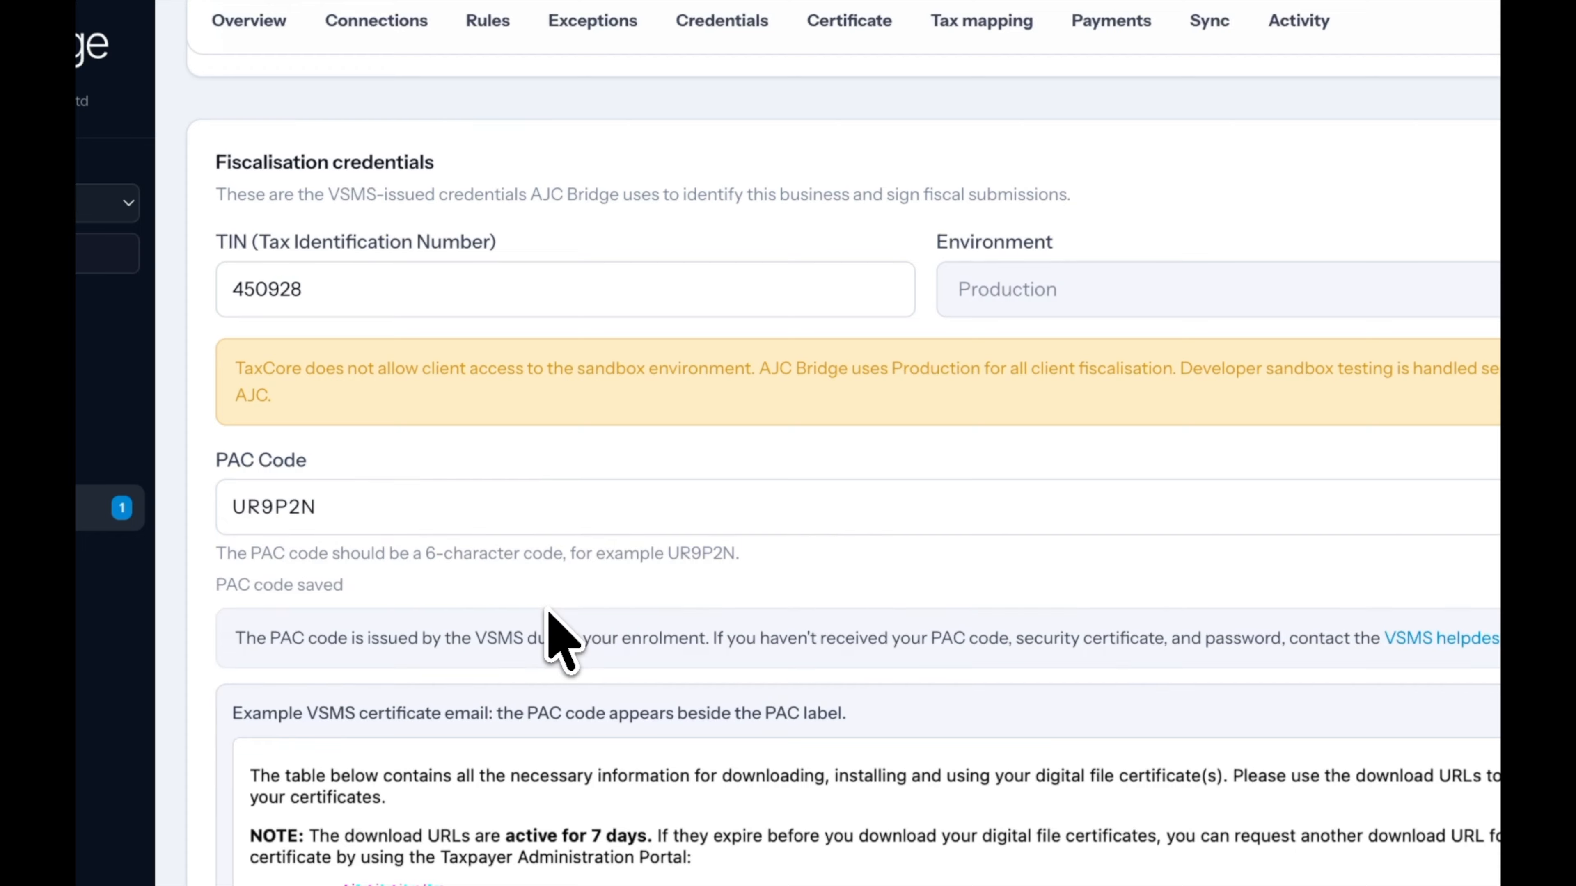
# Clear the currently loaded TaxCore authentication certificate.
pyautogui.scroll(-3, 562, 639)
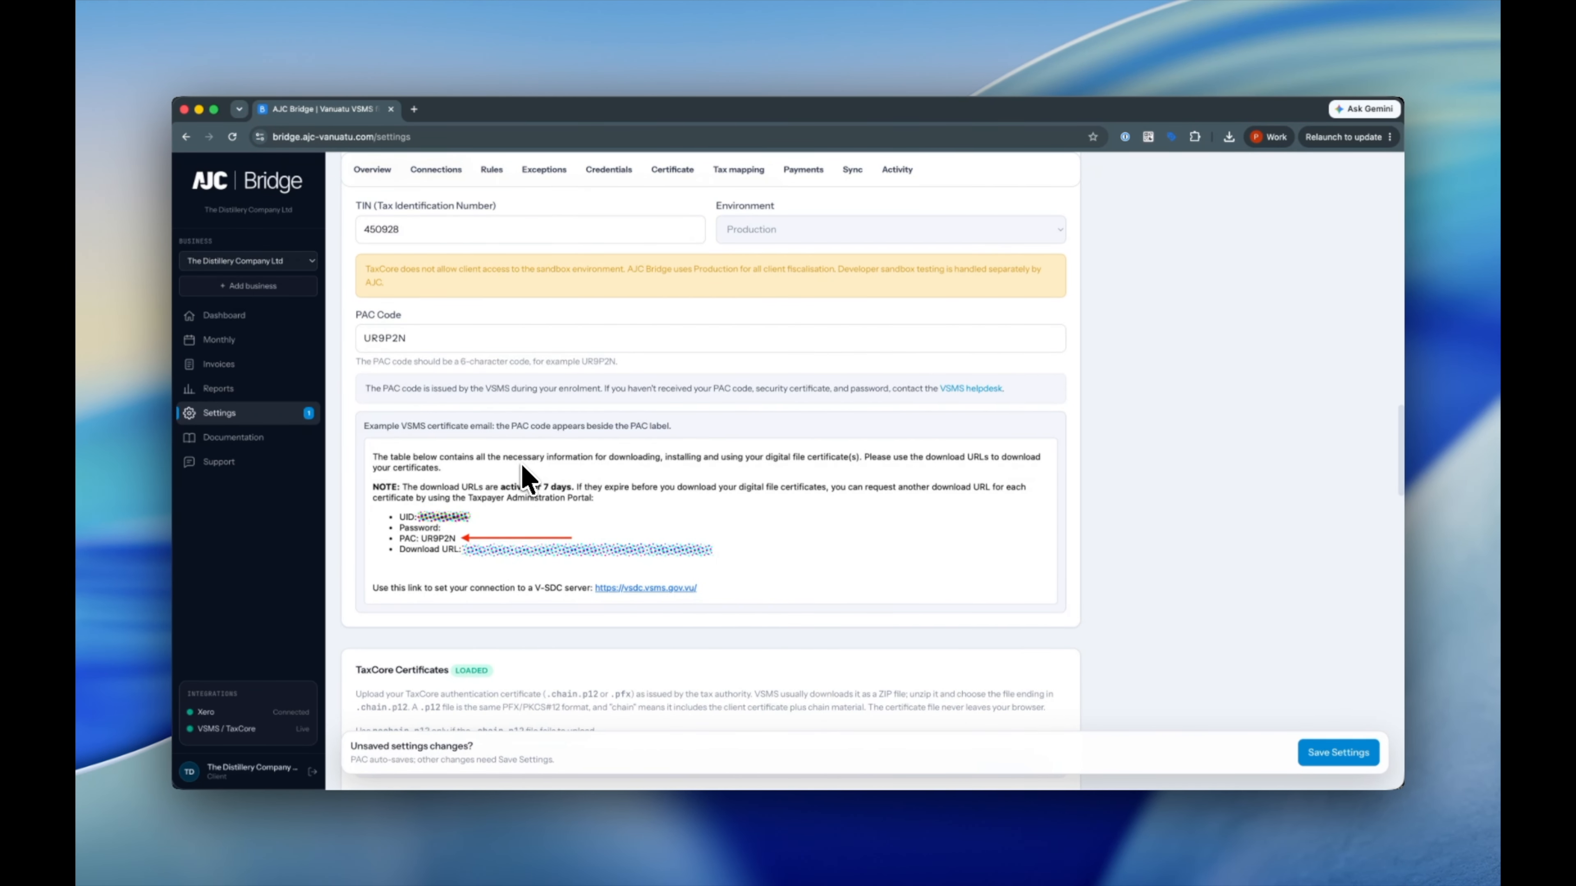
pyautogui.scroll(-2, 521, 464)
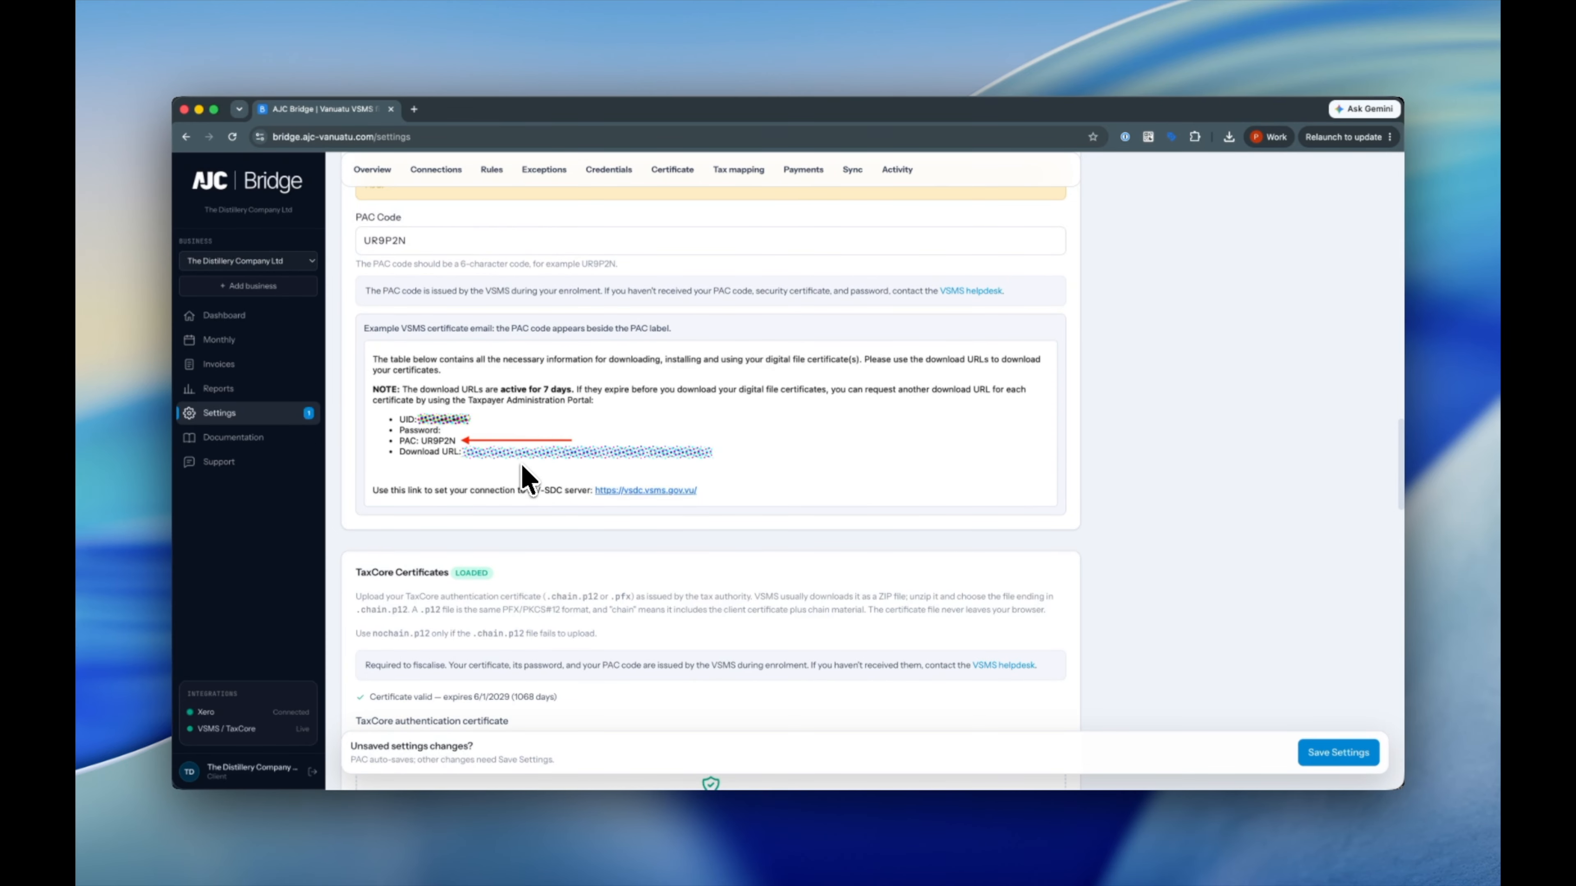
pyautogui.scroll(-5, 523, 478)
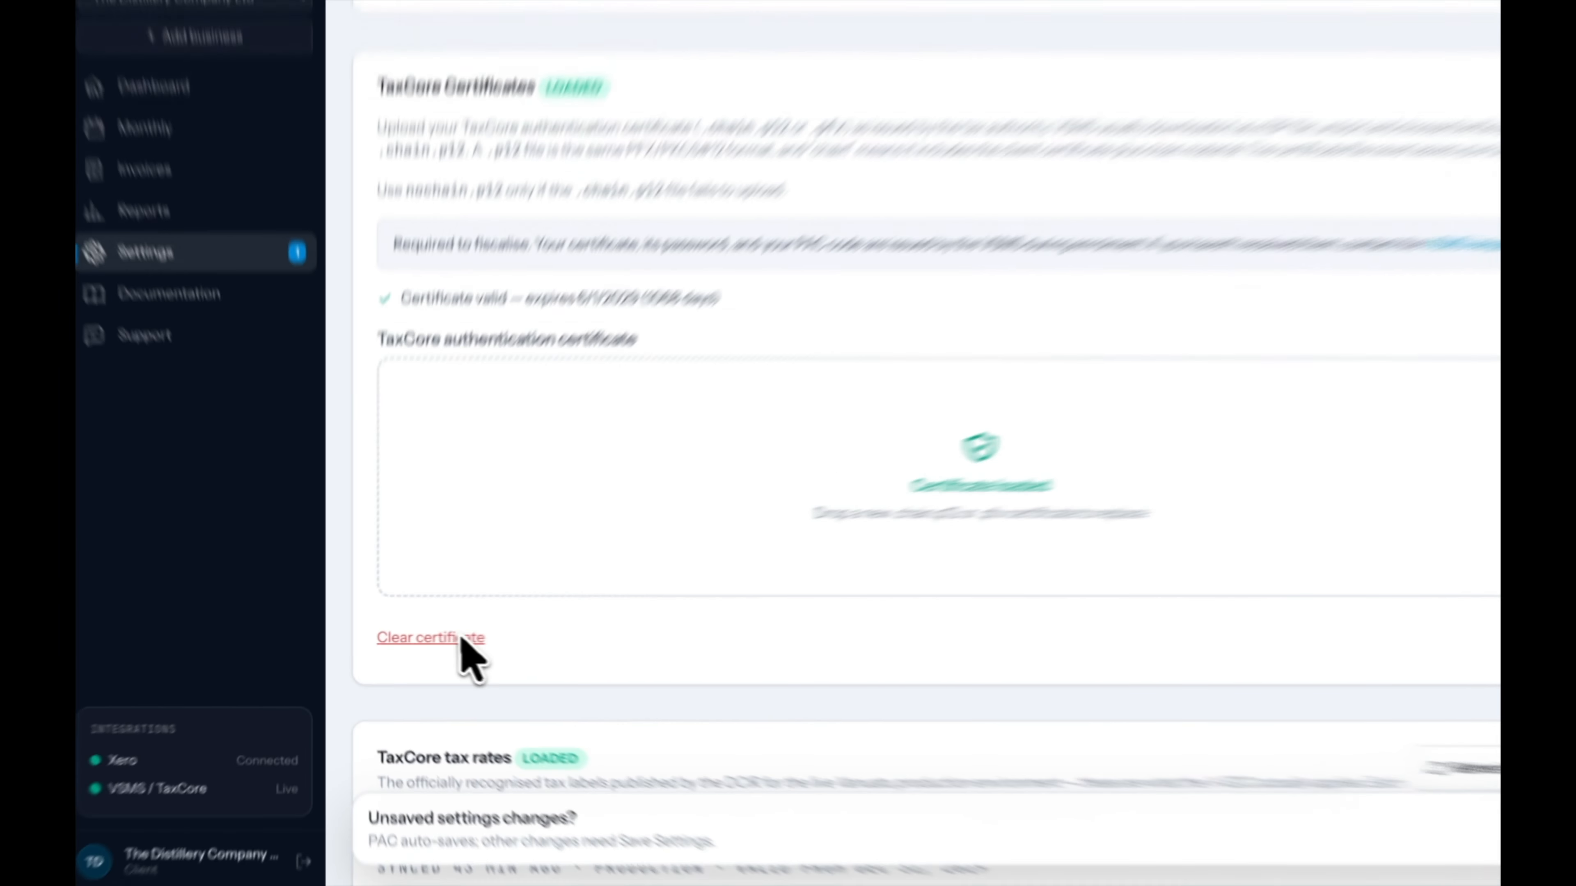
pyautogui.click(400, 639)
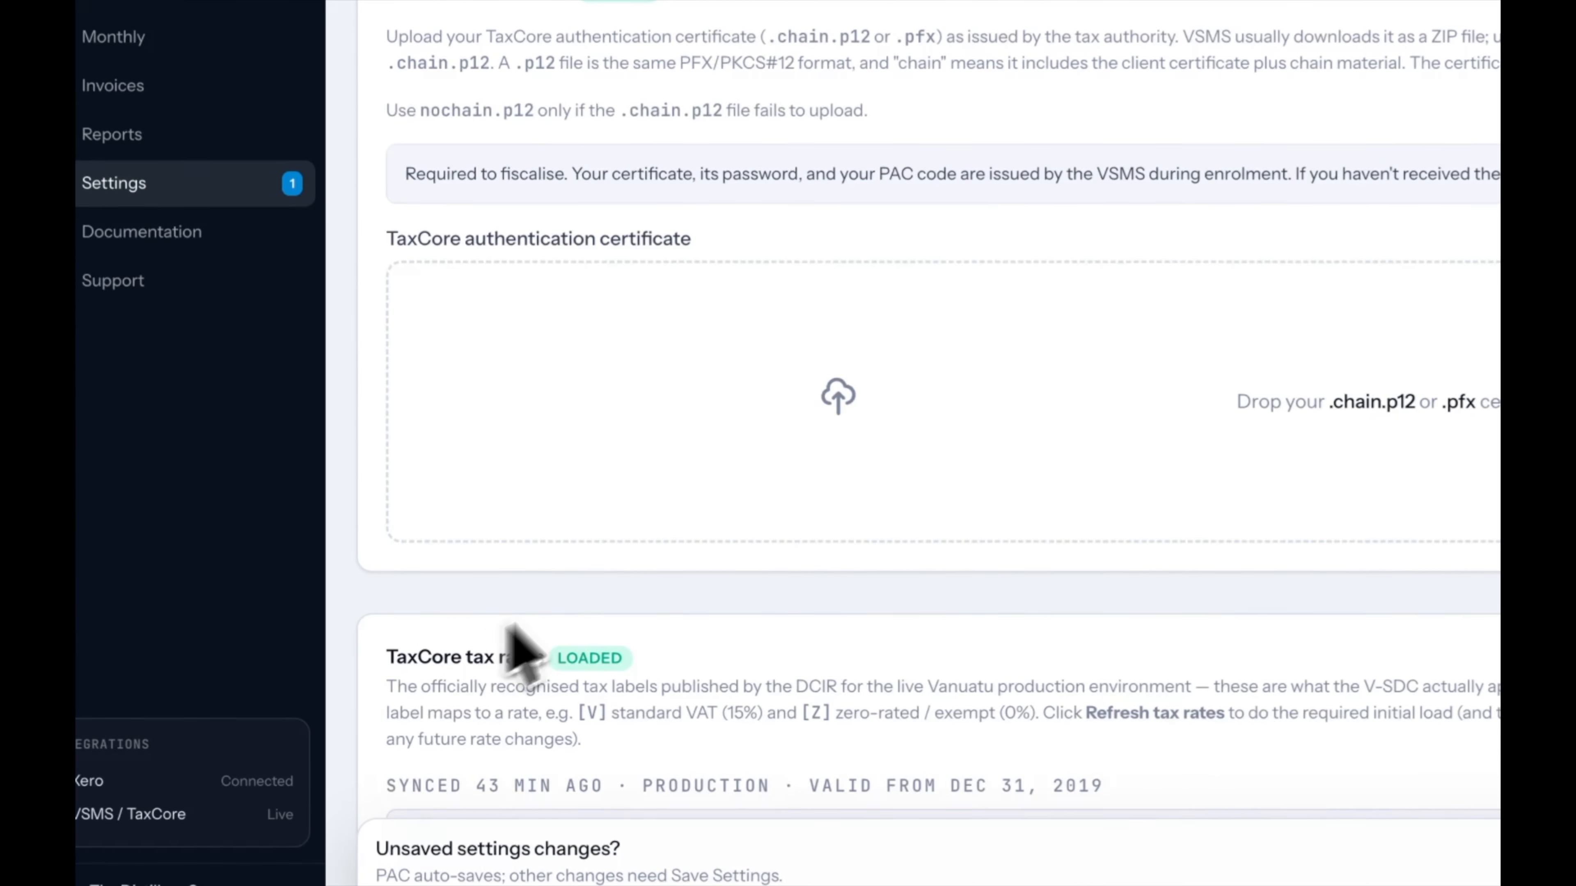
# Add the certificate file 2_SP2N_The_Distillery_Company.chain.p12 from the SP2NS4MX folder to the TaxCore authentication certificate upload area.
pyautogui.click(837, 373)
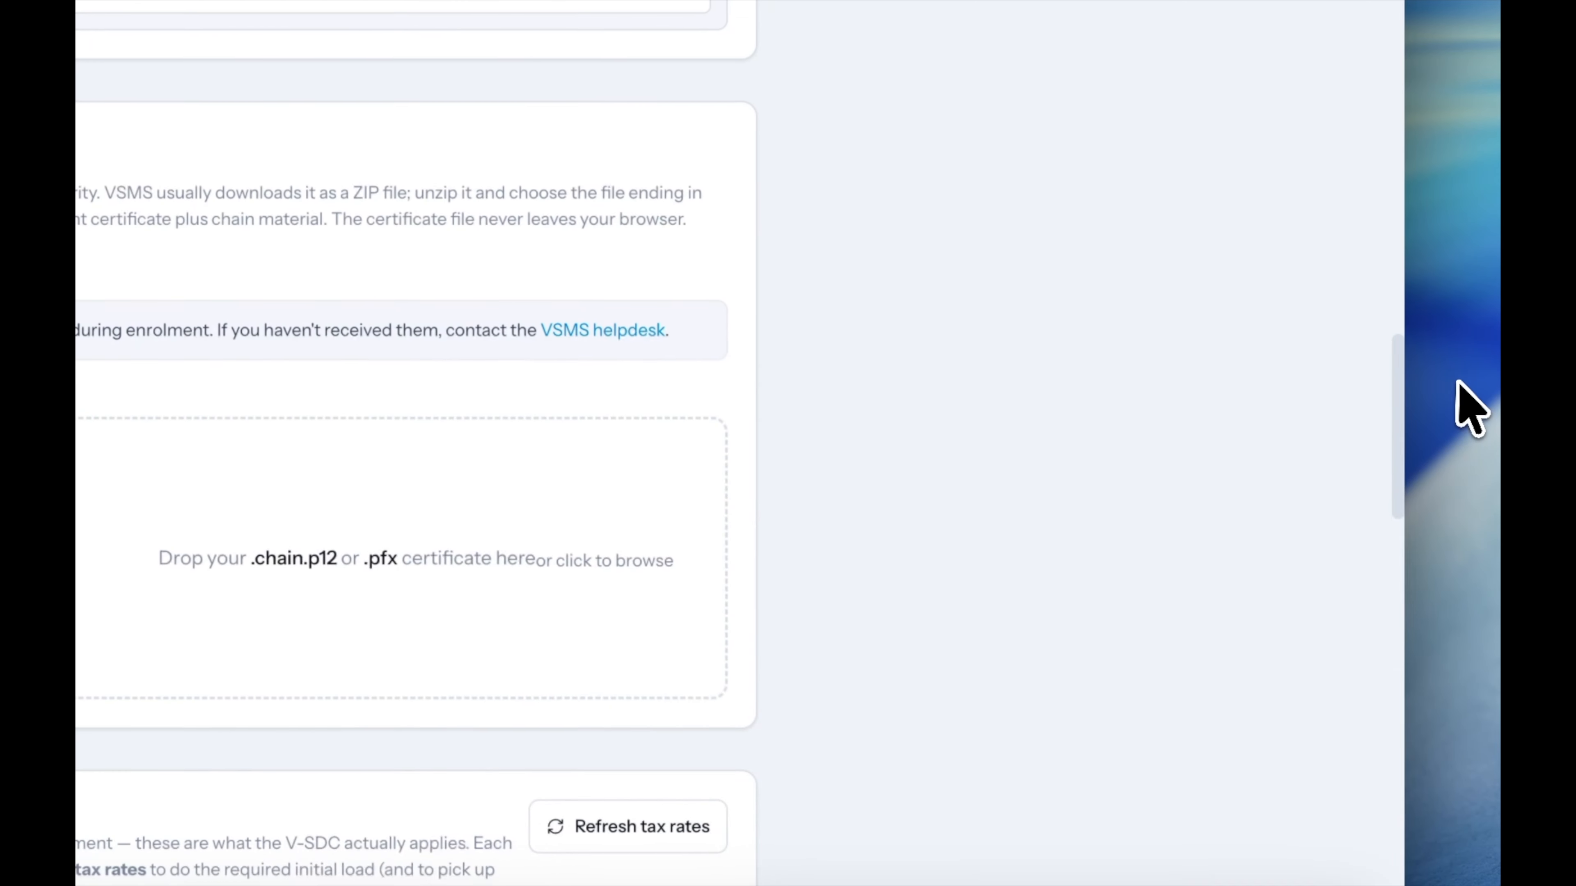
pyautogui.moveTo(1055, 388); pyautogui.dragTo(1000, 385)
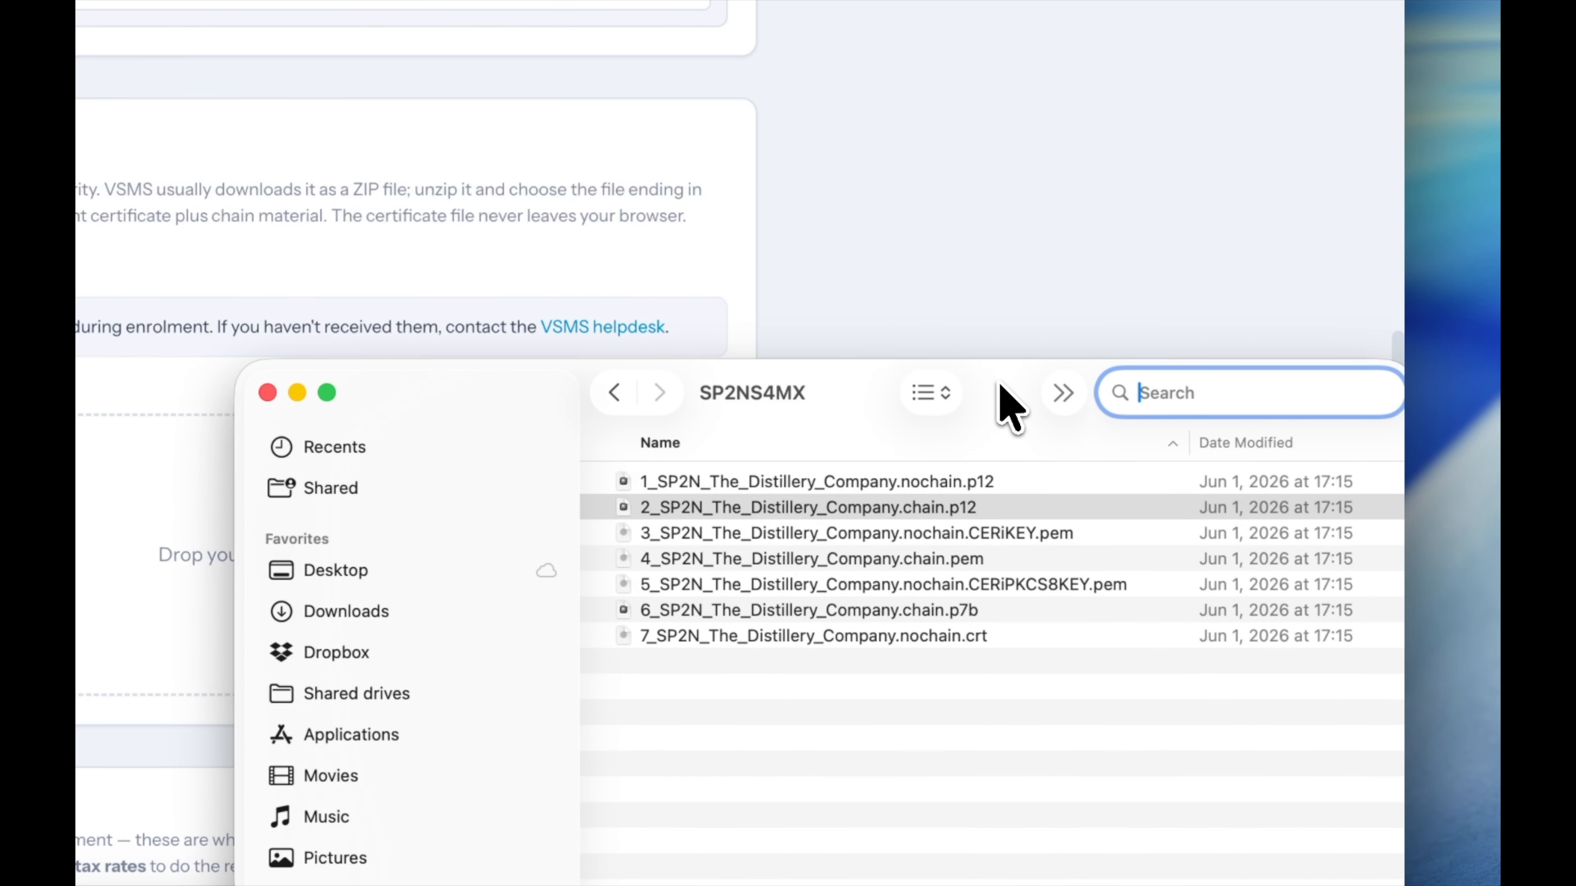
pyautogui.click(926, 509)
pyautogui.click(926, 510)
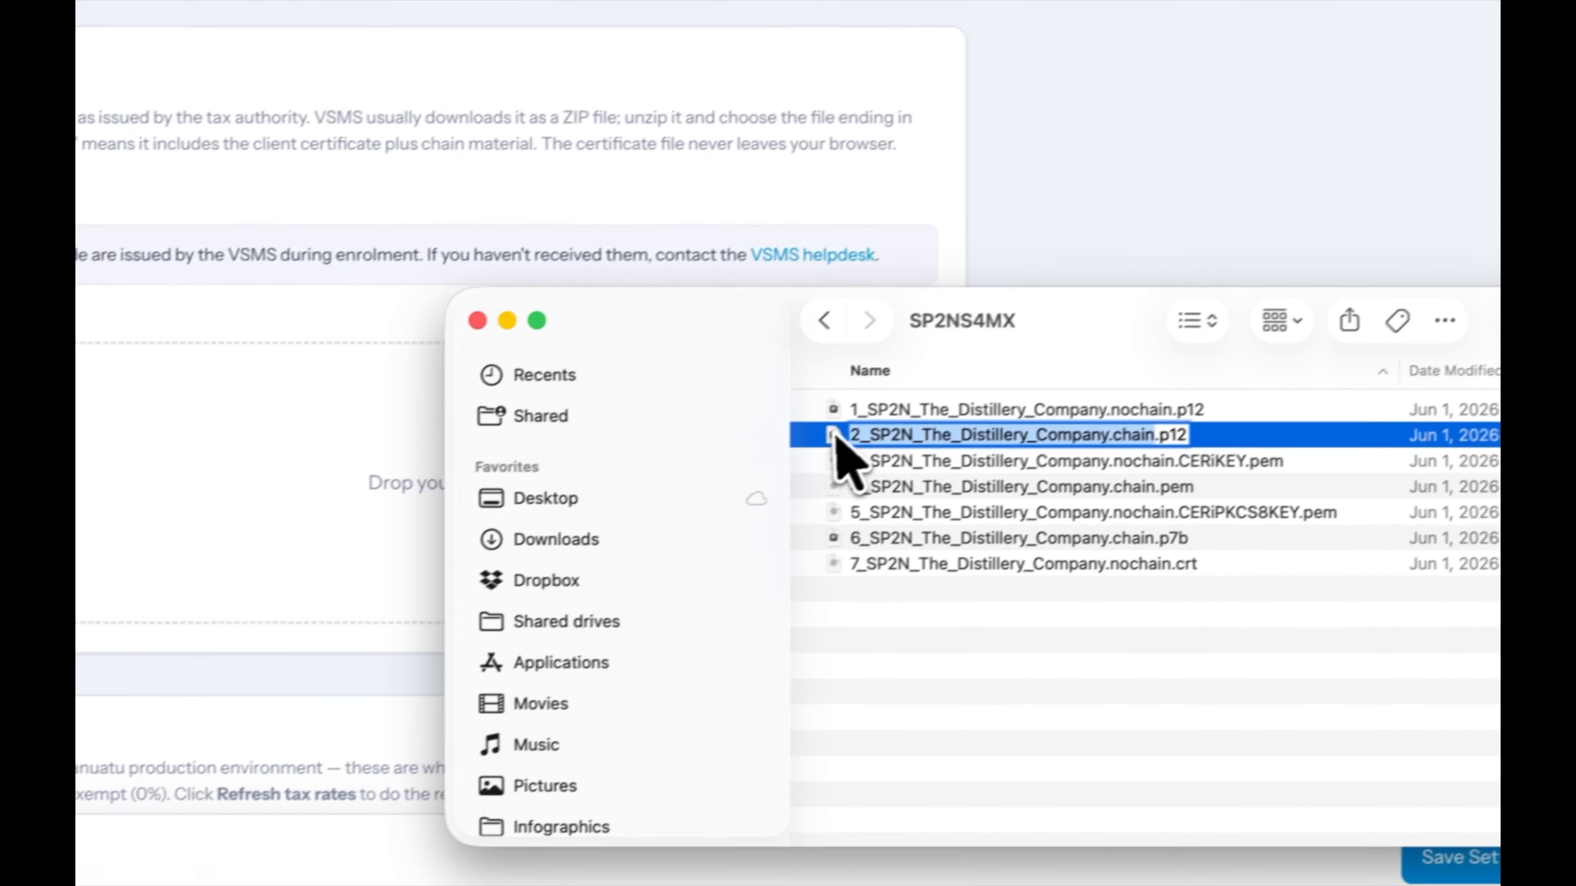
pyautogui.click(624, 506)
pyautogui.moveTo(856, 508); pyautogui.dragTo(845, 512)
pyautogui.moveTo(1073, 442); pyautogui.dragTo(278, 485)
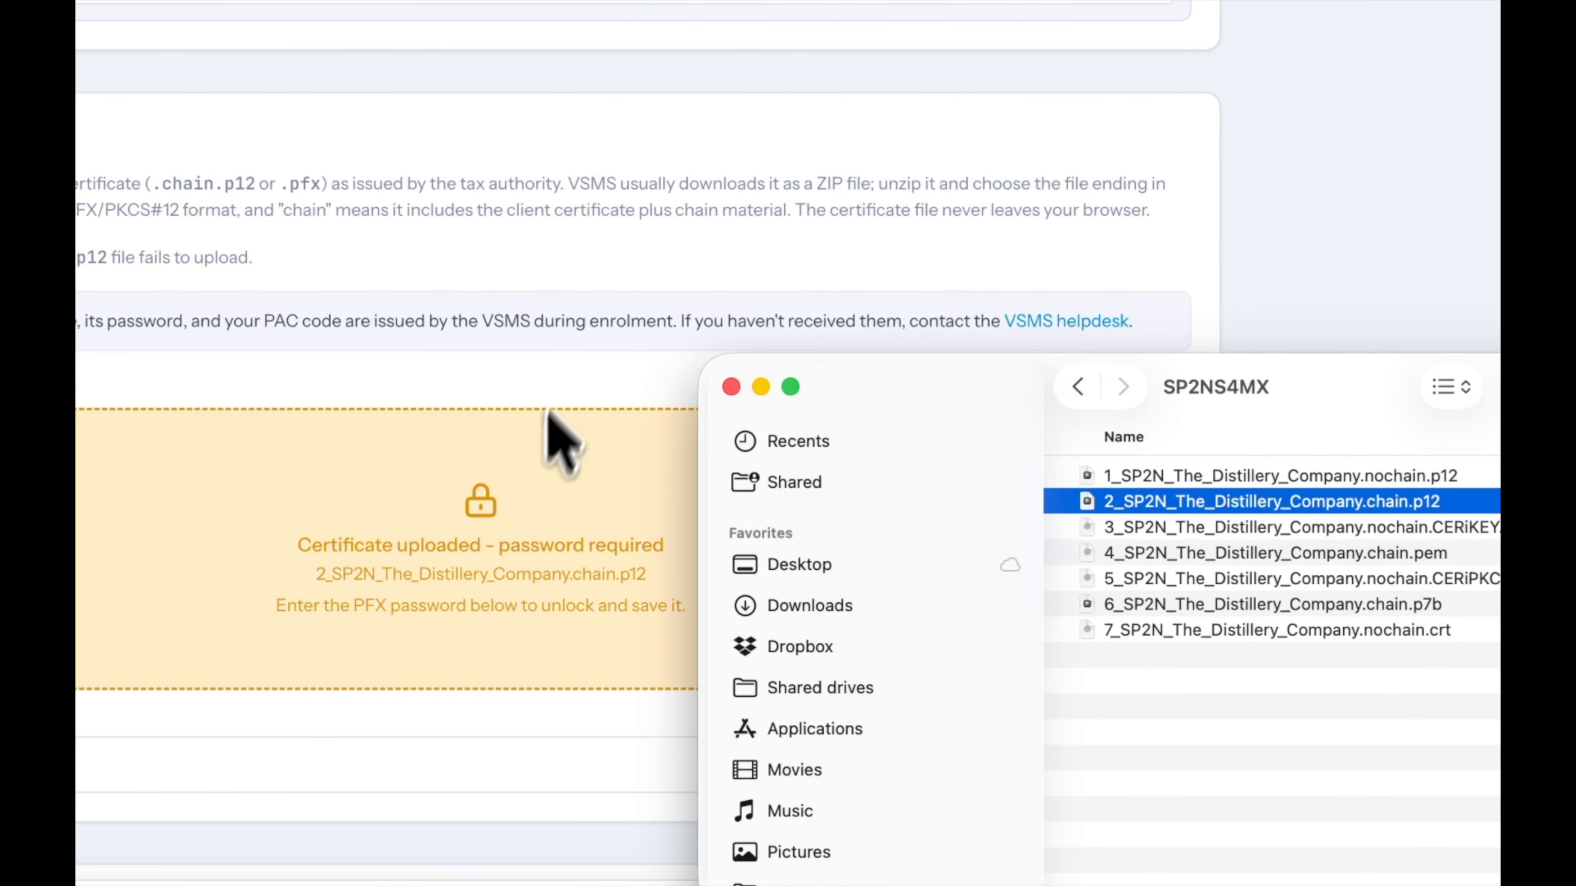
# Switch to the mail app and copy the certificate password from the VSMS certificate email.
pyautogui.click(570, 398)
pyautogui.scroll(-3, 621, 546)
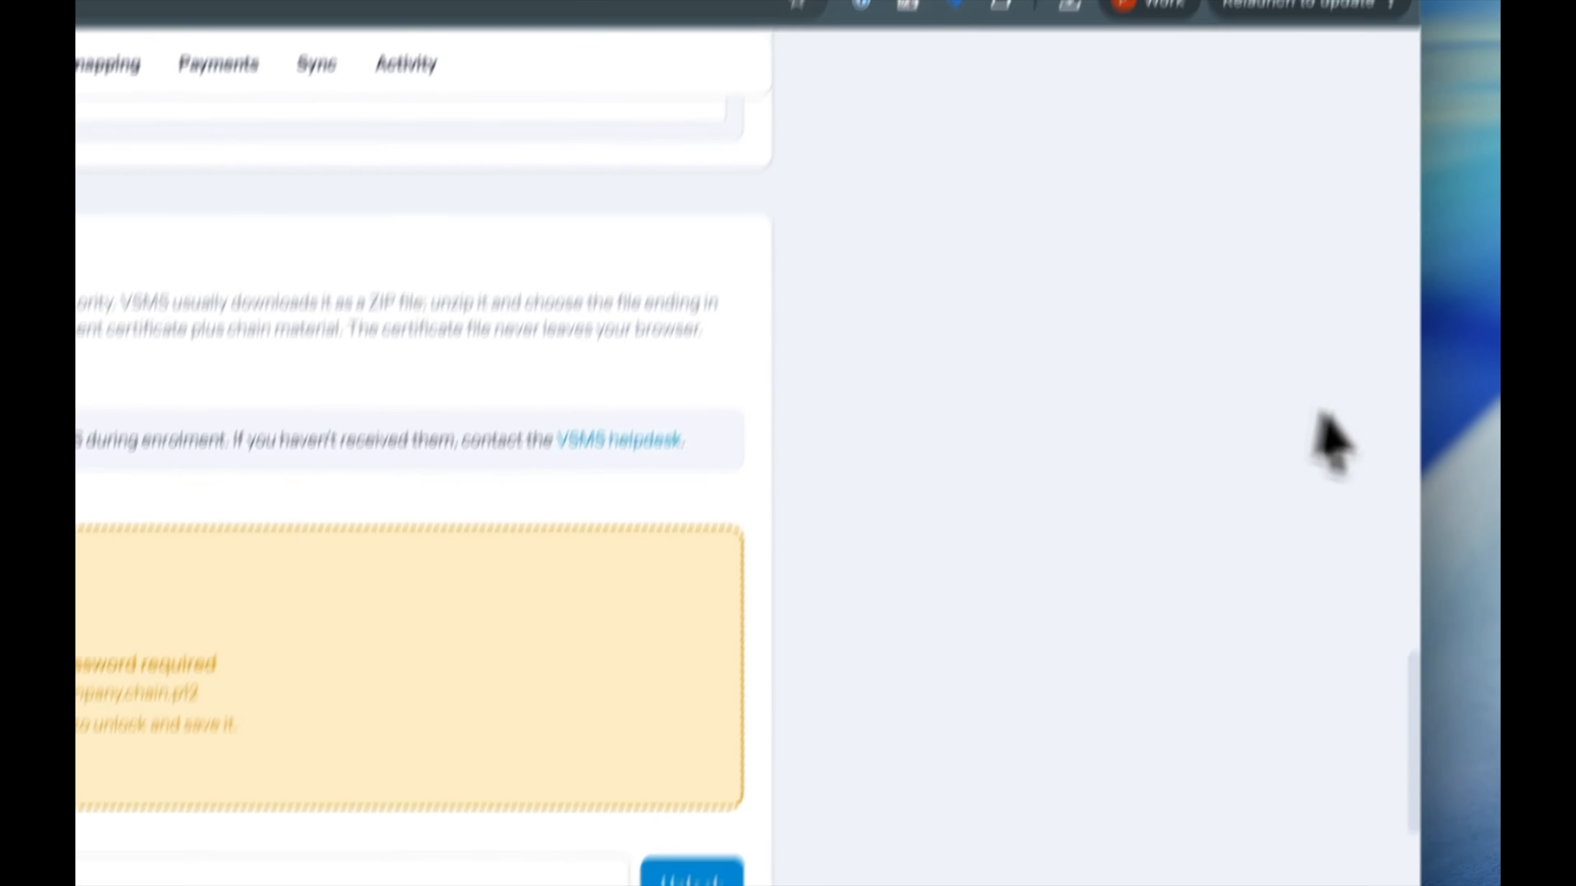
pyautogui.click(1447, 444)
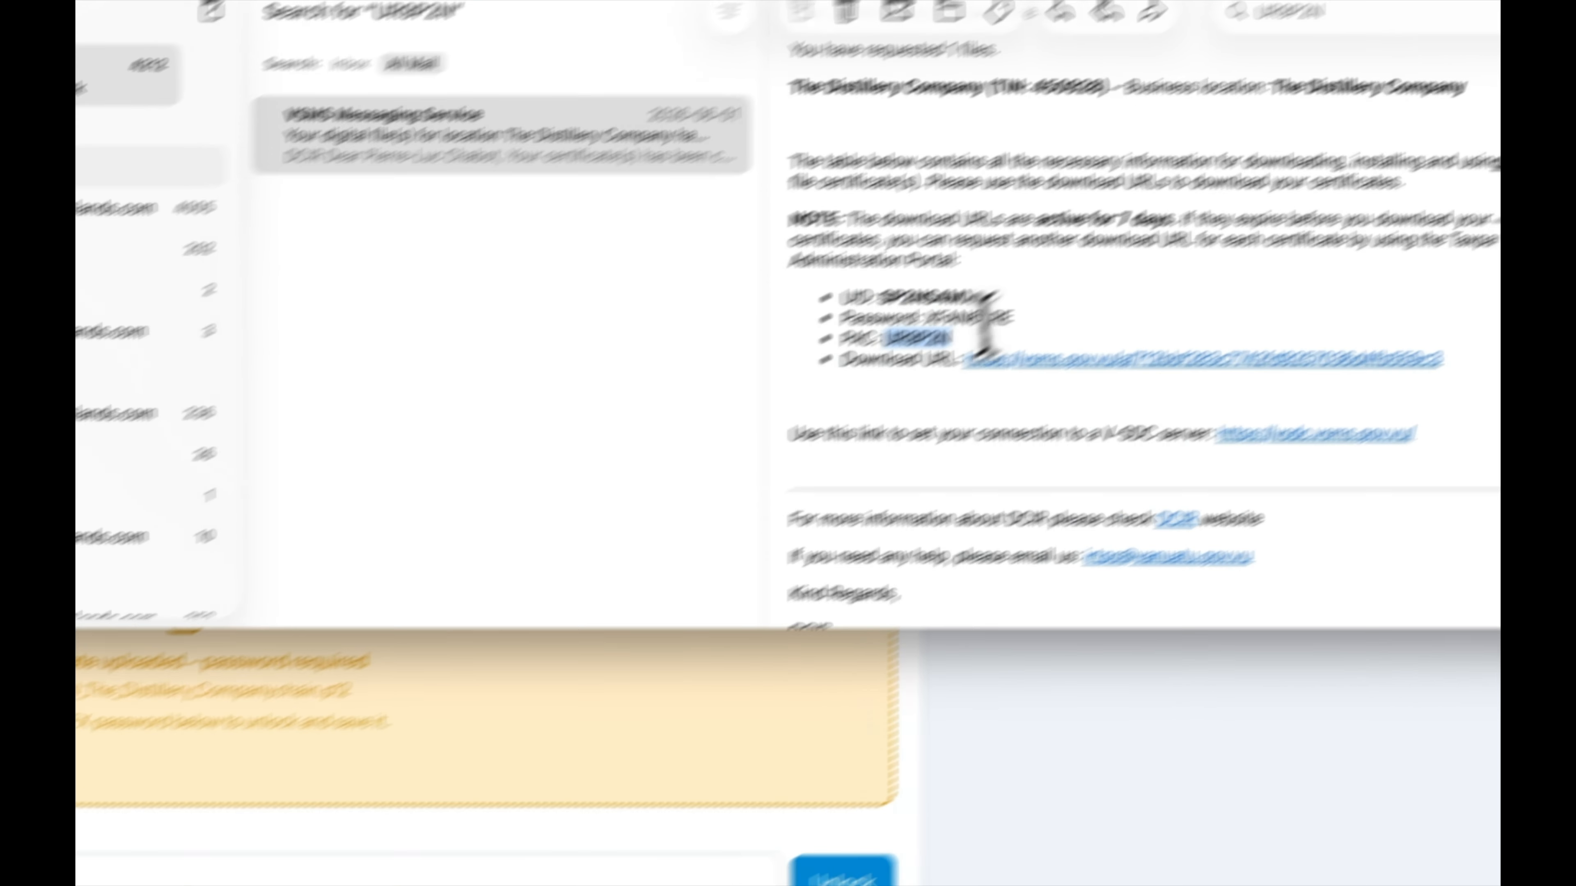
pyautogui.doubleClick(800, 403)
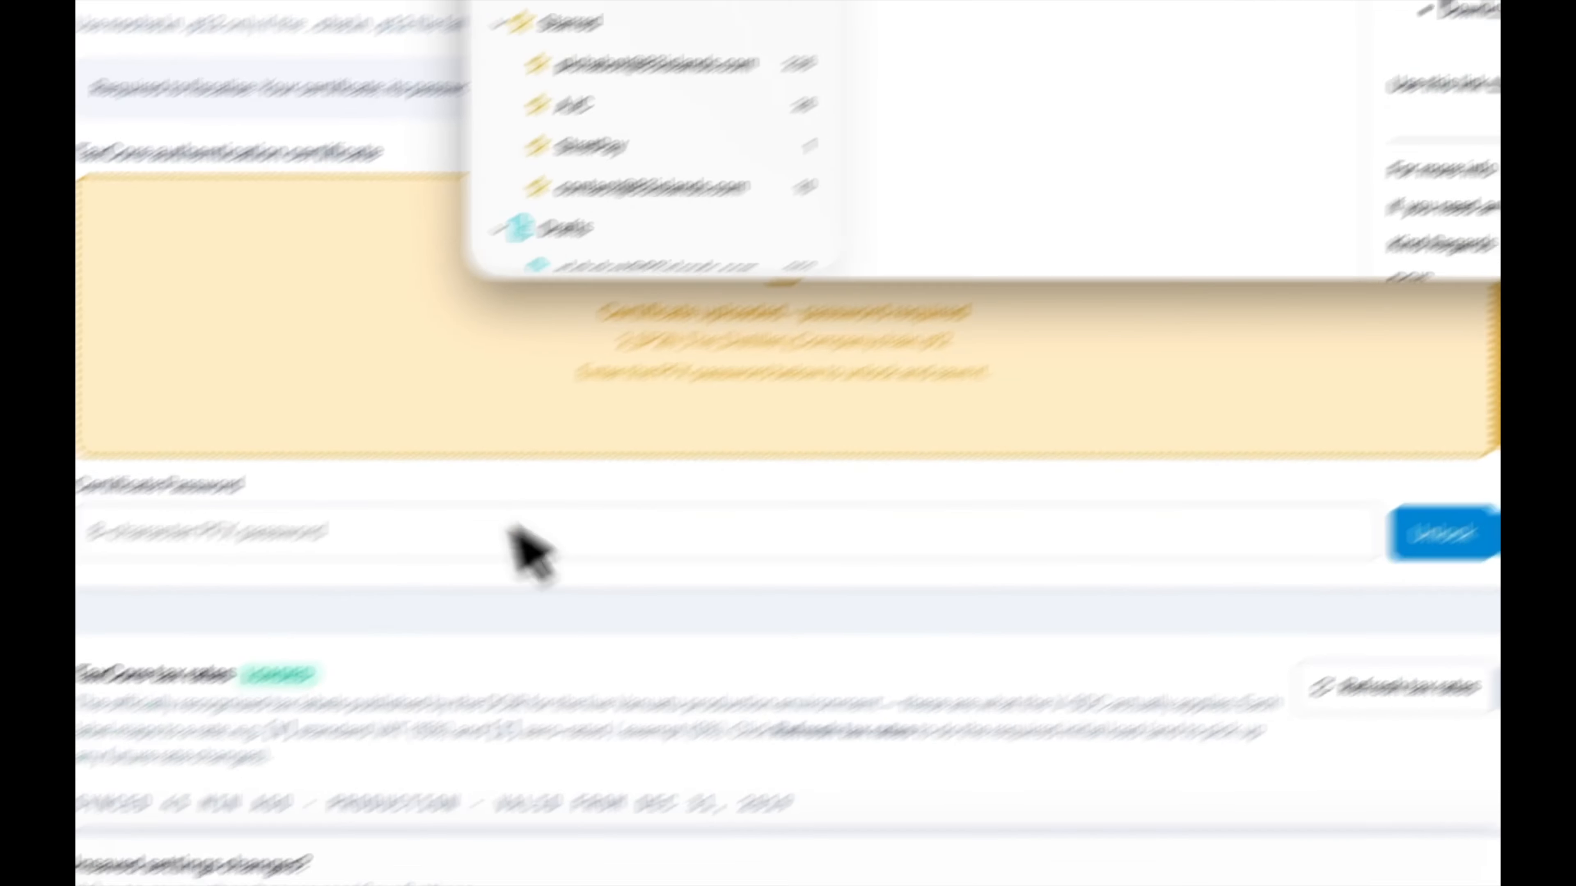
# Paste the password into the Certificate Password field, unlock the certificate and dismiss the offer to save the login.
pyautogui.click(502, 469)
pyautogui.click(481, 471)
pyautogui.hotkey('ctrl', 'v')
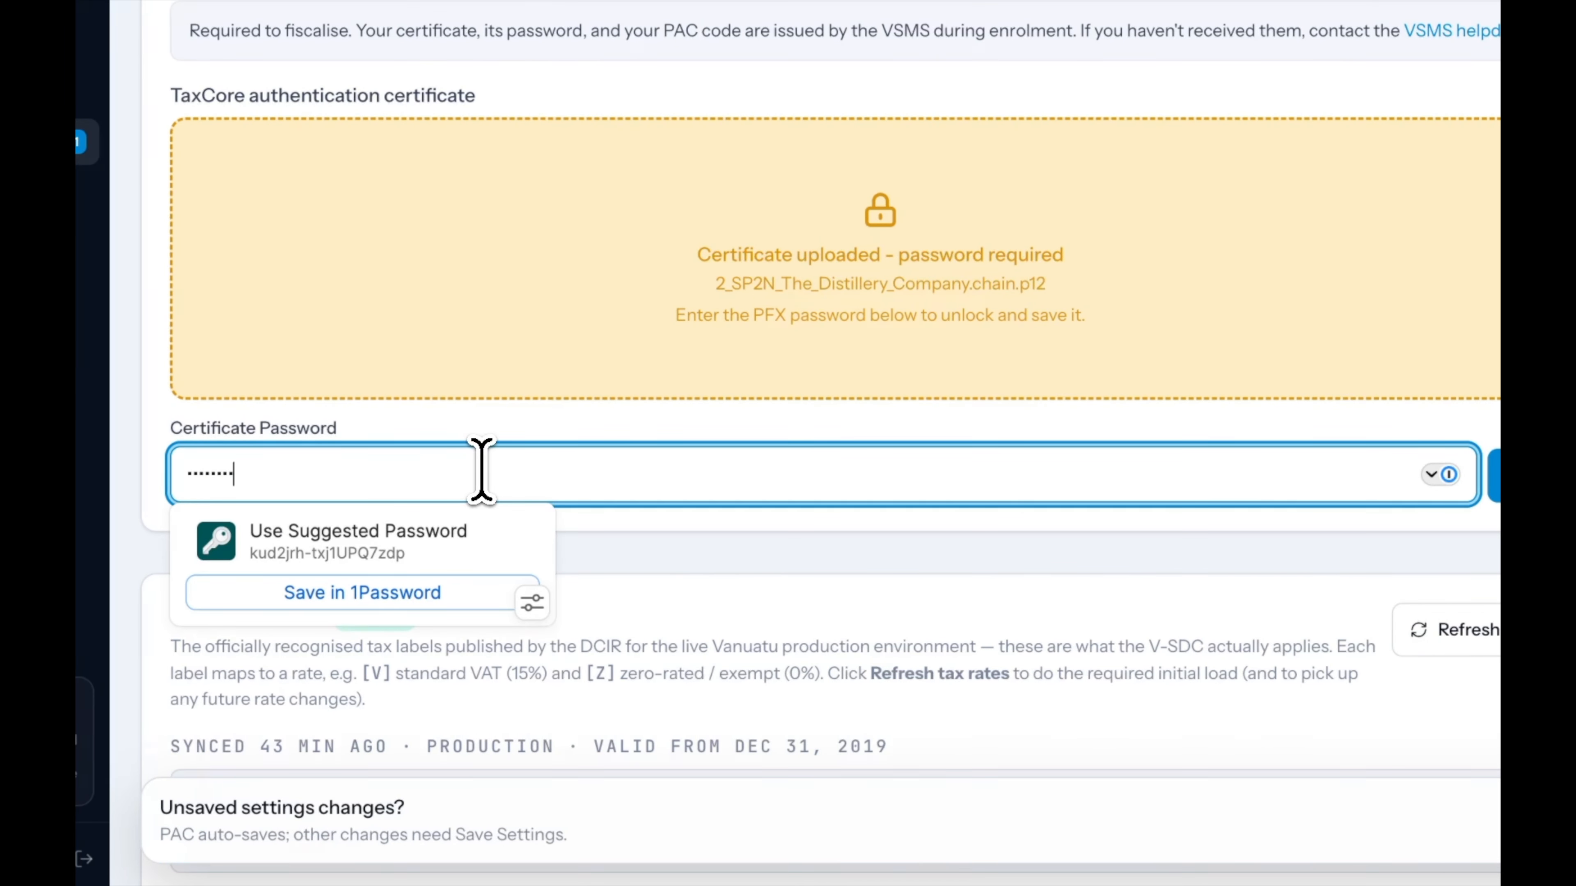
pyautogui.click(723, 570)
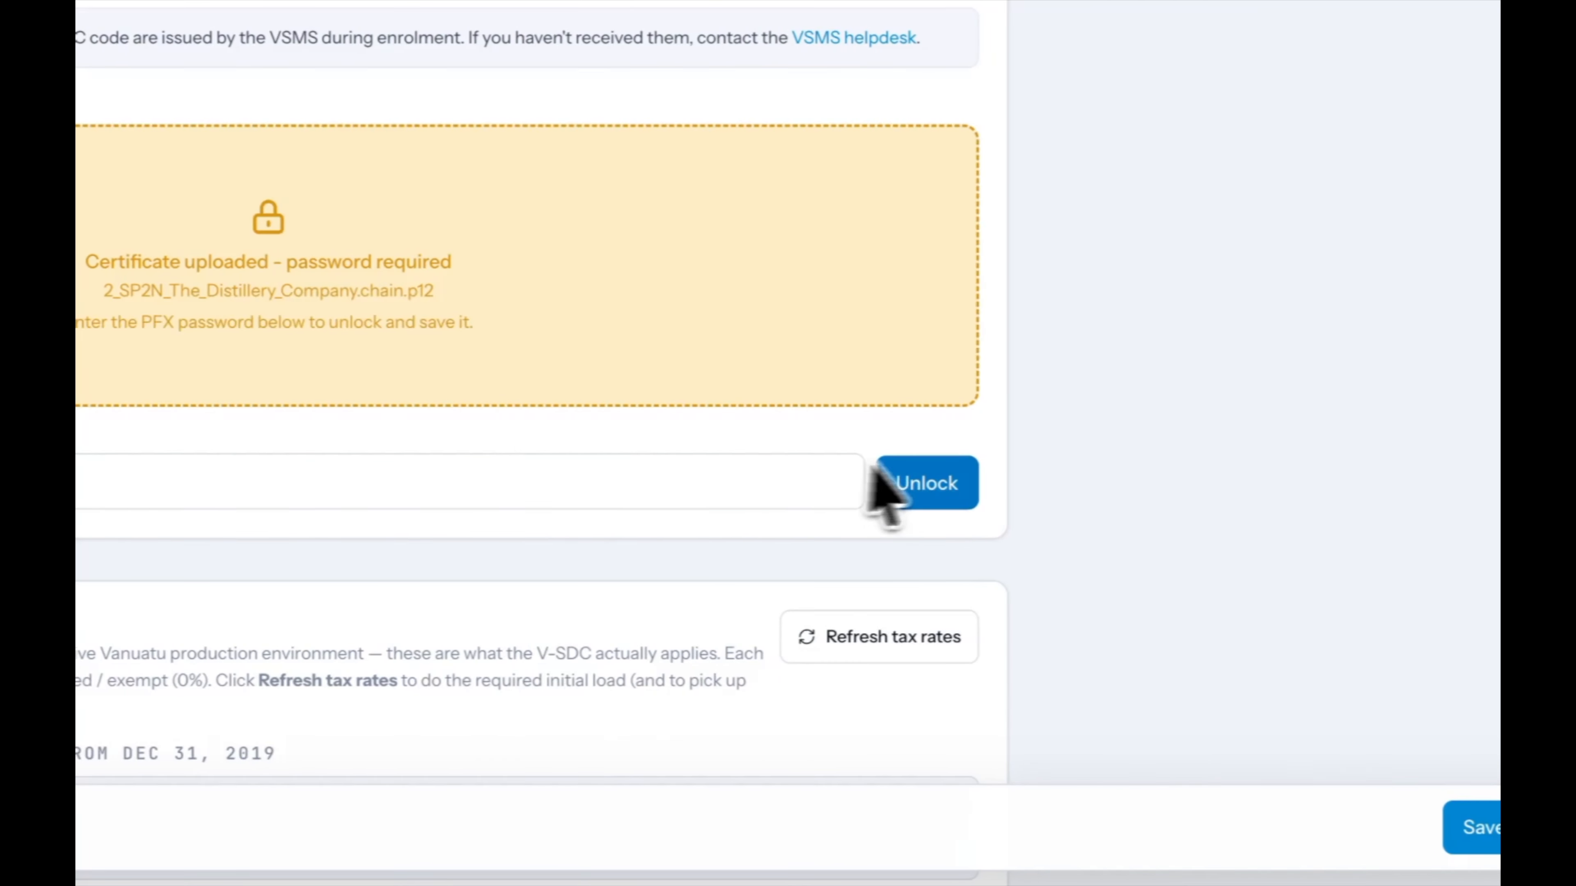
pyautogui.click(1464, 481)
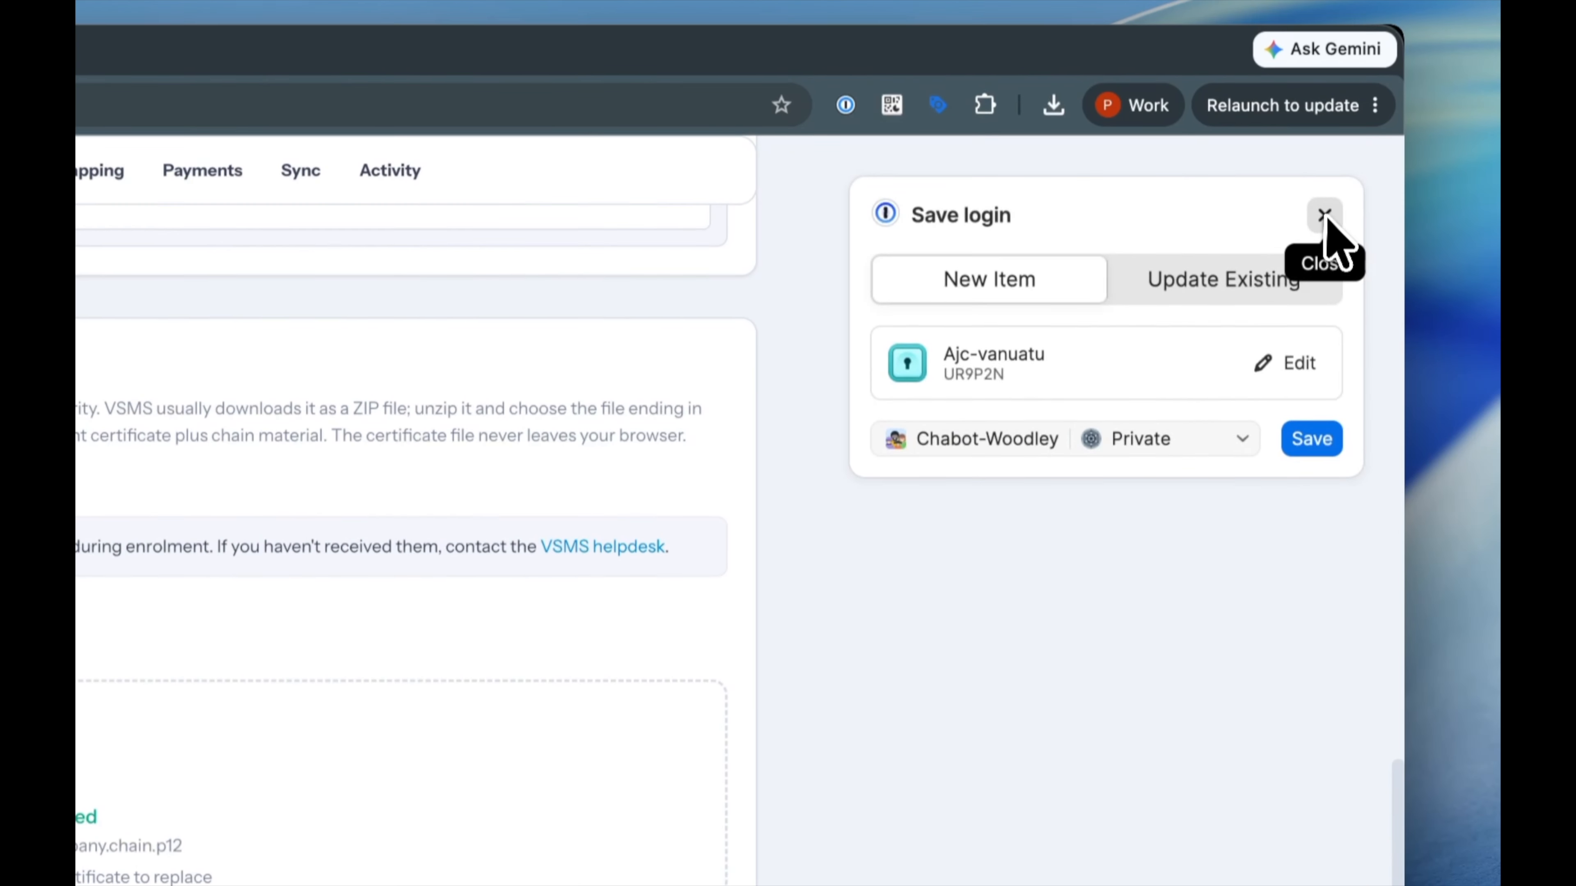
pyautogui.click(1325, 222)
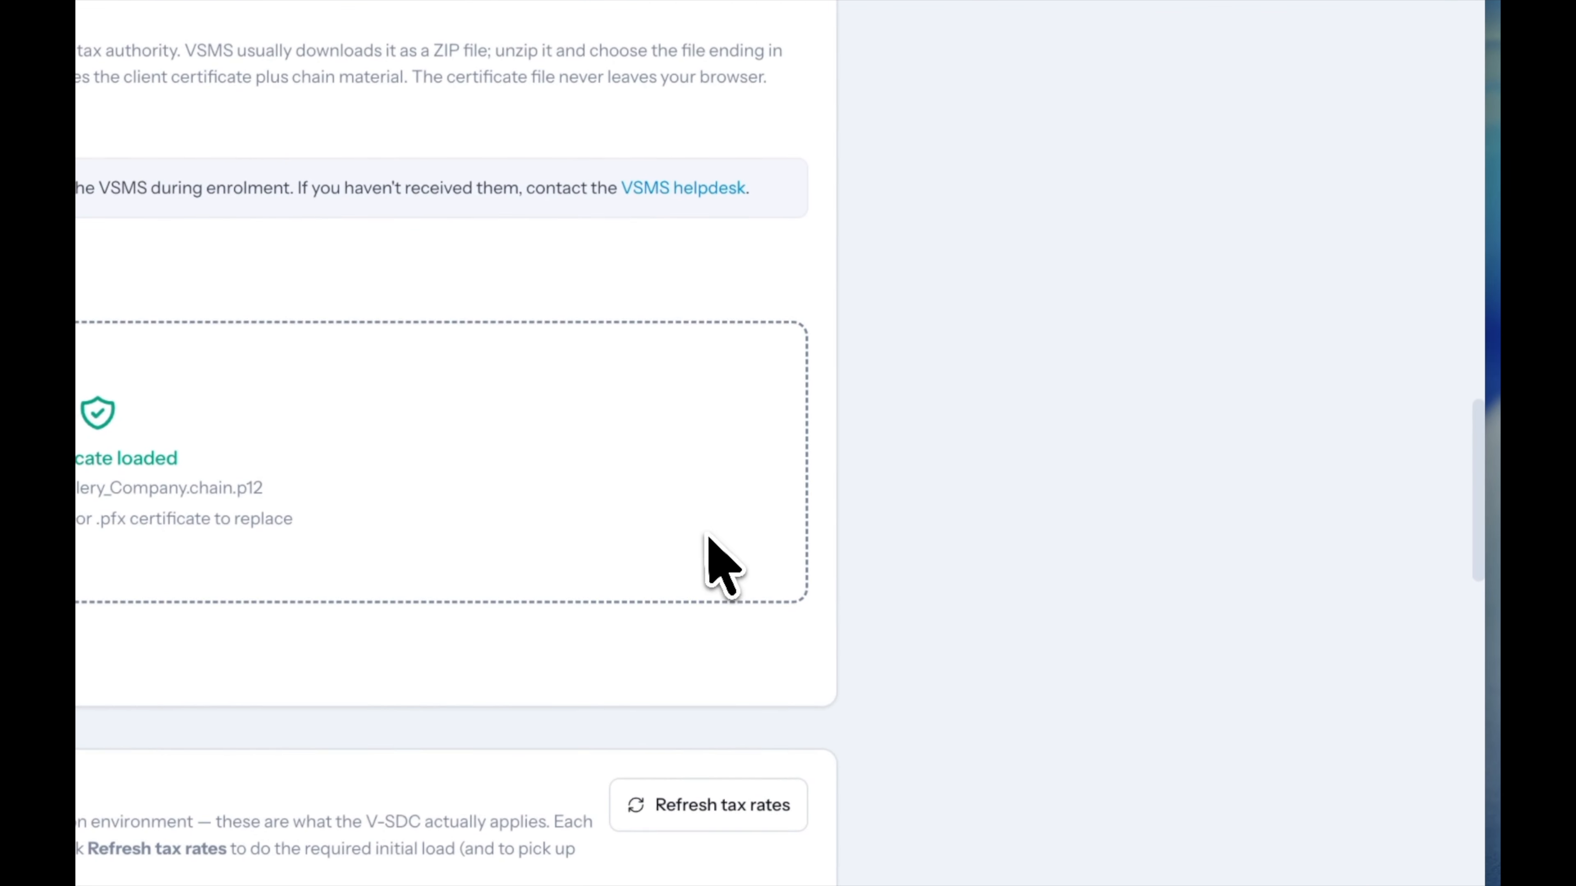
# Refresh the TaxCore tax rates and dismiss the offer to save the login.
pyautogui.scroll(-2, 714, 561)
pyautogui.scroll(-3, 714, 561)
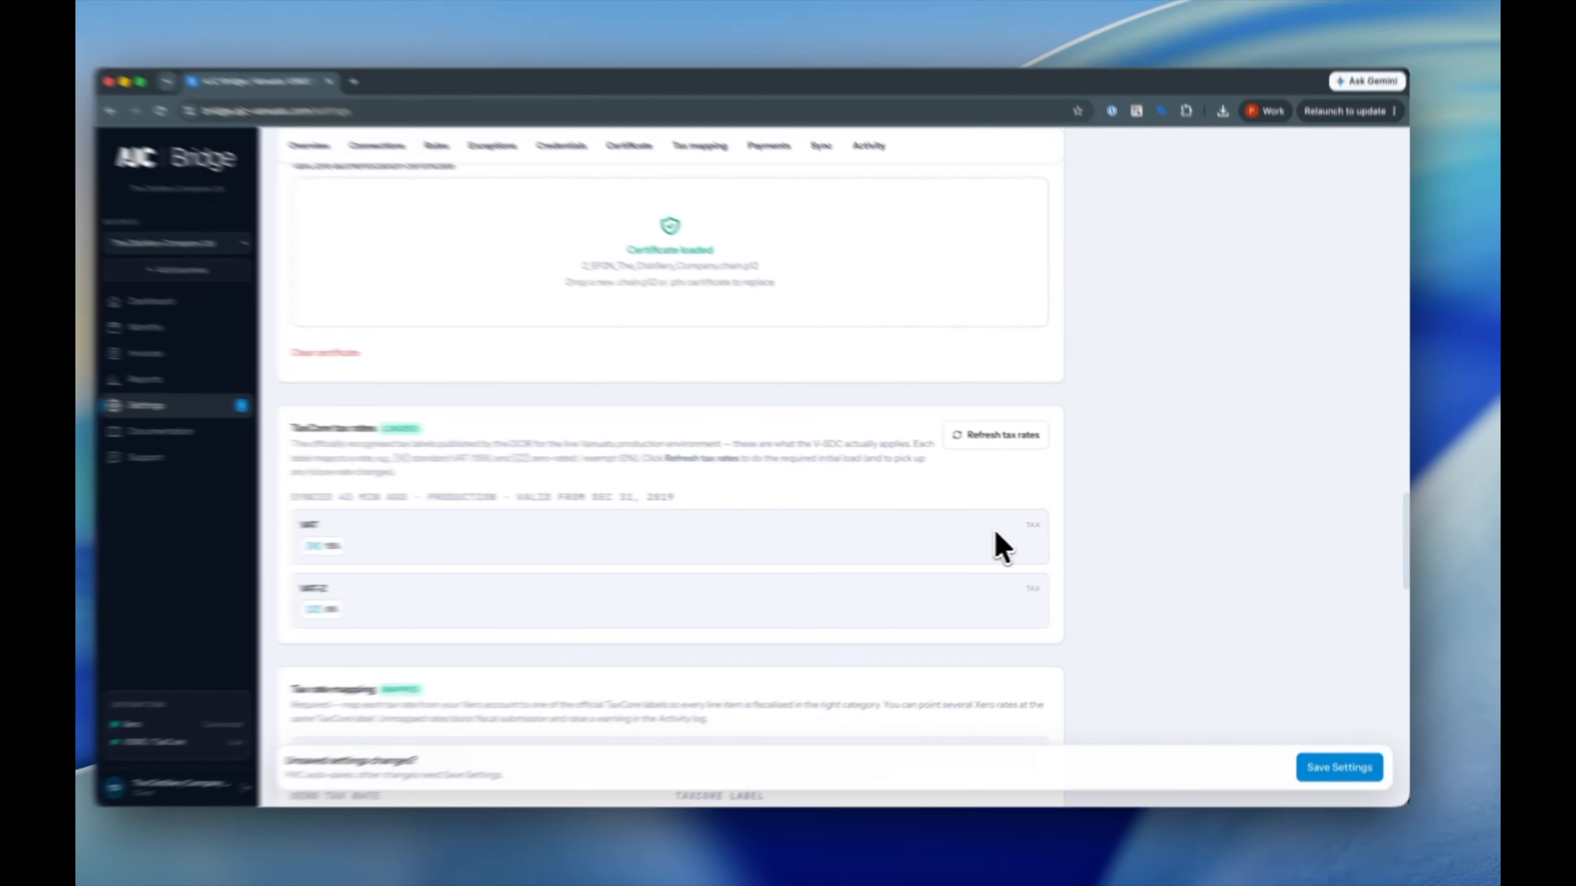
pyautogui.scroll(-3, 709, 533)
pyautogui.scroll(-1, 1023, 545)
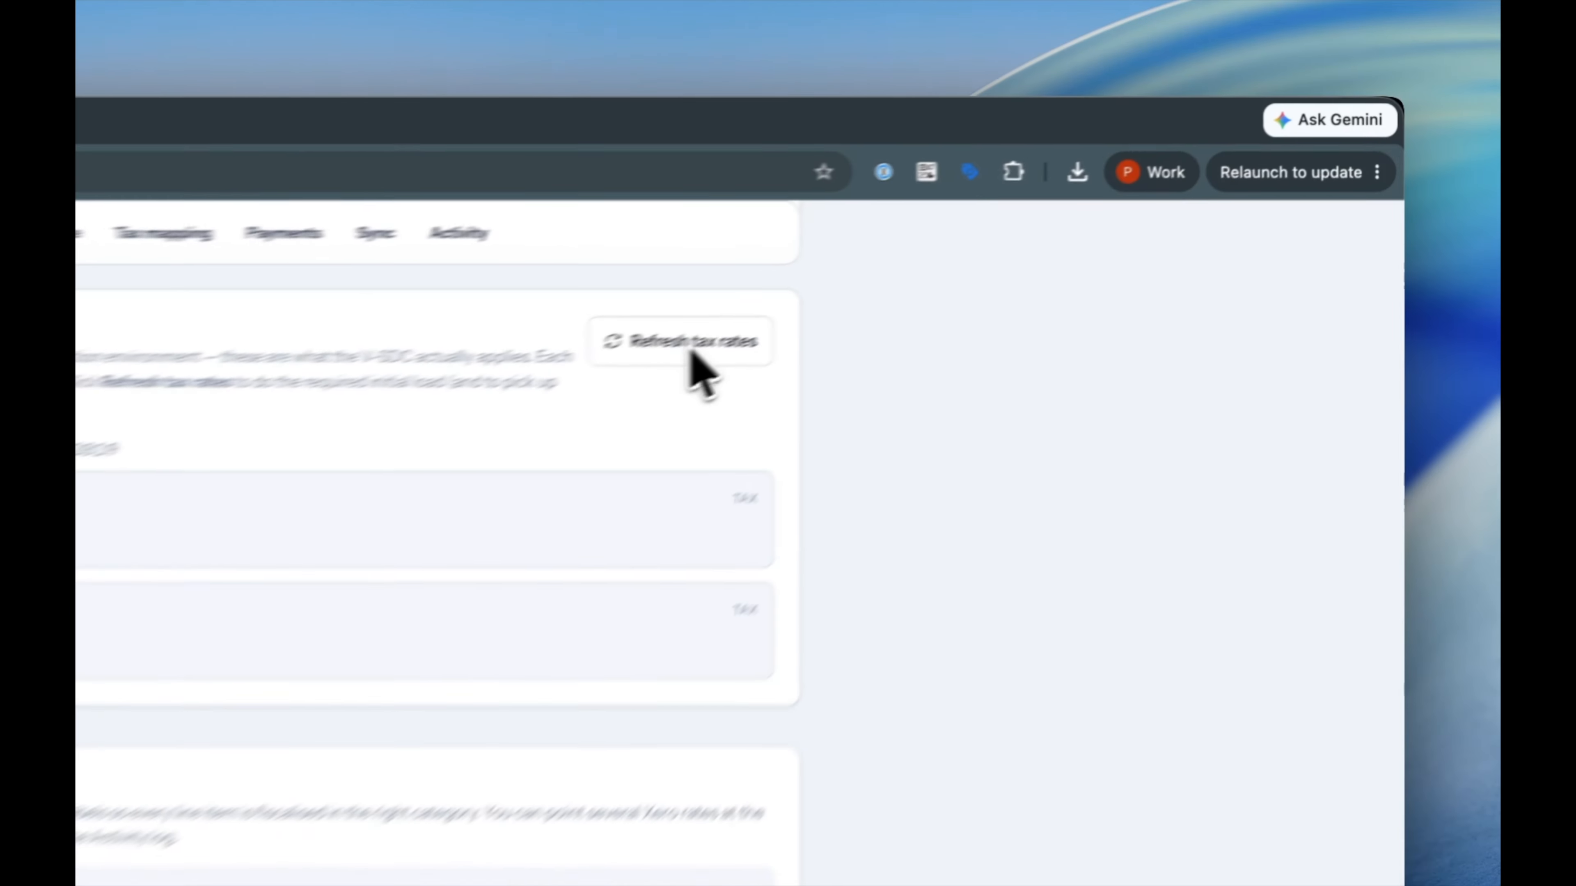
pyautogui.click(1023, 227)
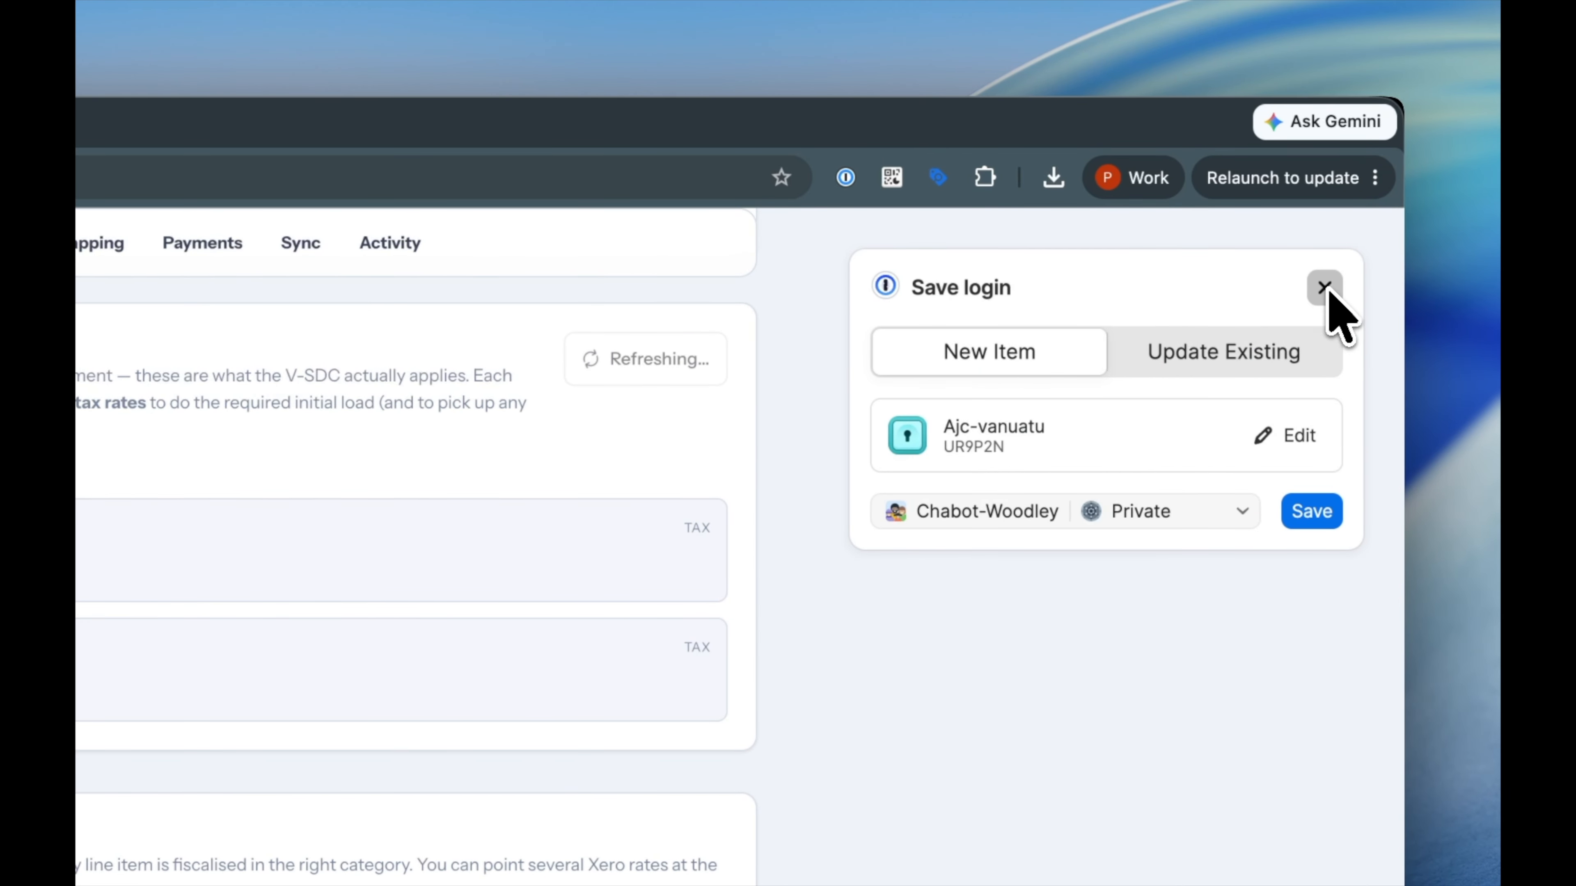
pyautogui.click(1324, 287)
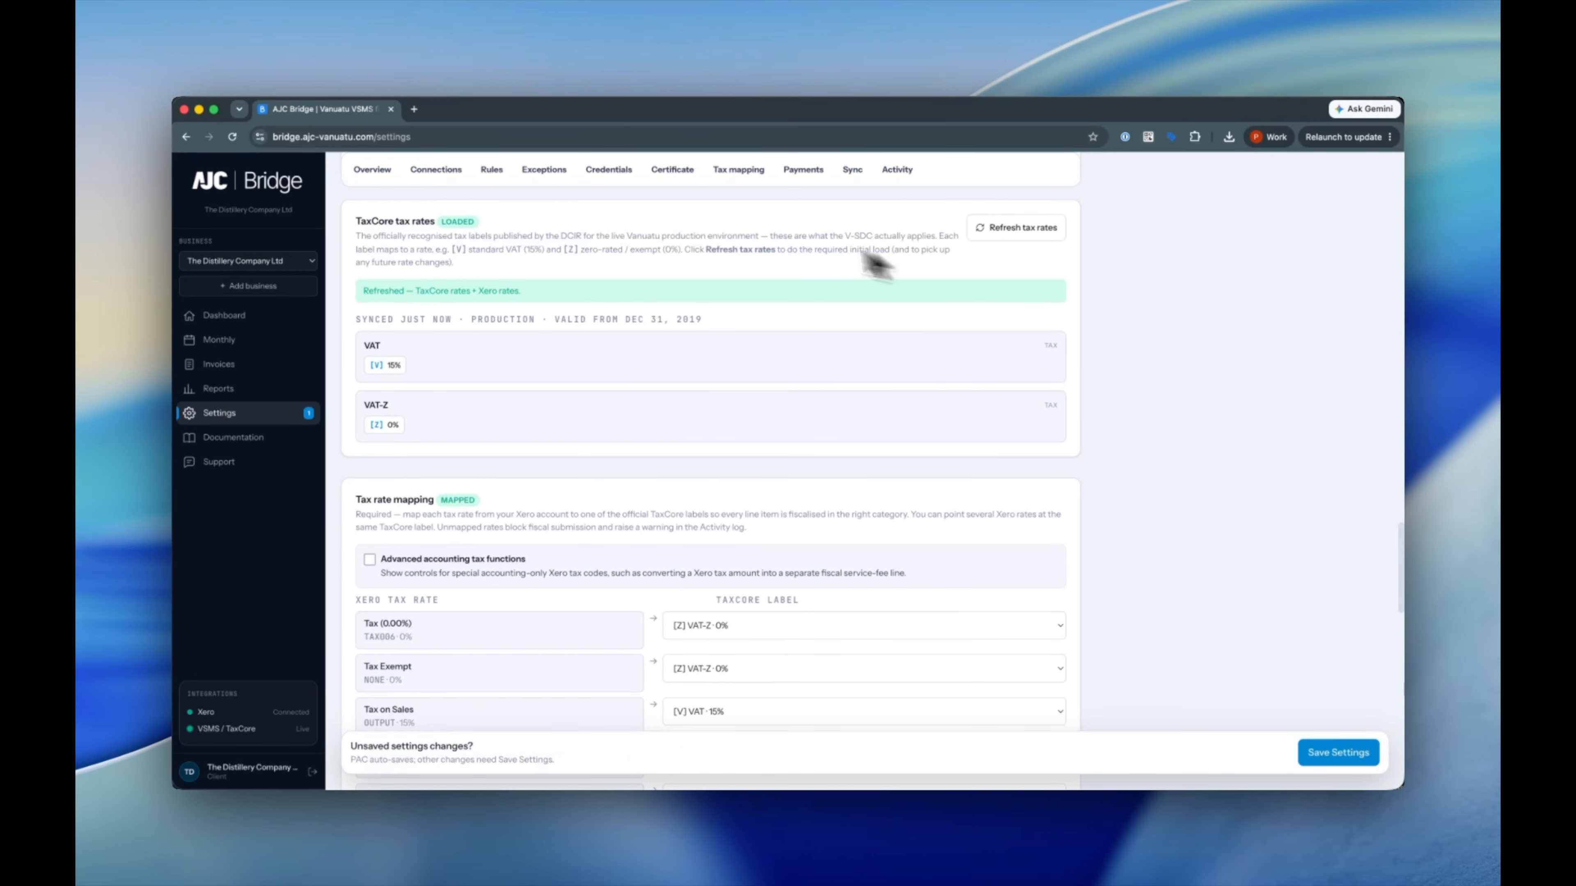
# Examine the Xero tax rates listed under Tax rate mapping, from Tax (0.00%) through VAT Purshase.
pyautogui.scroll(-5, 727, 401)
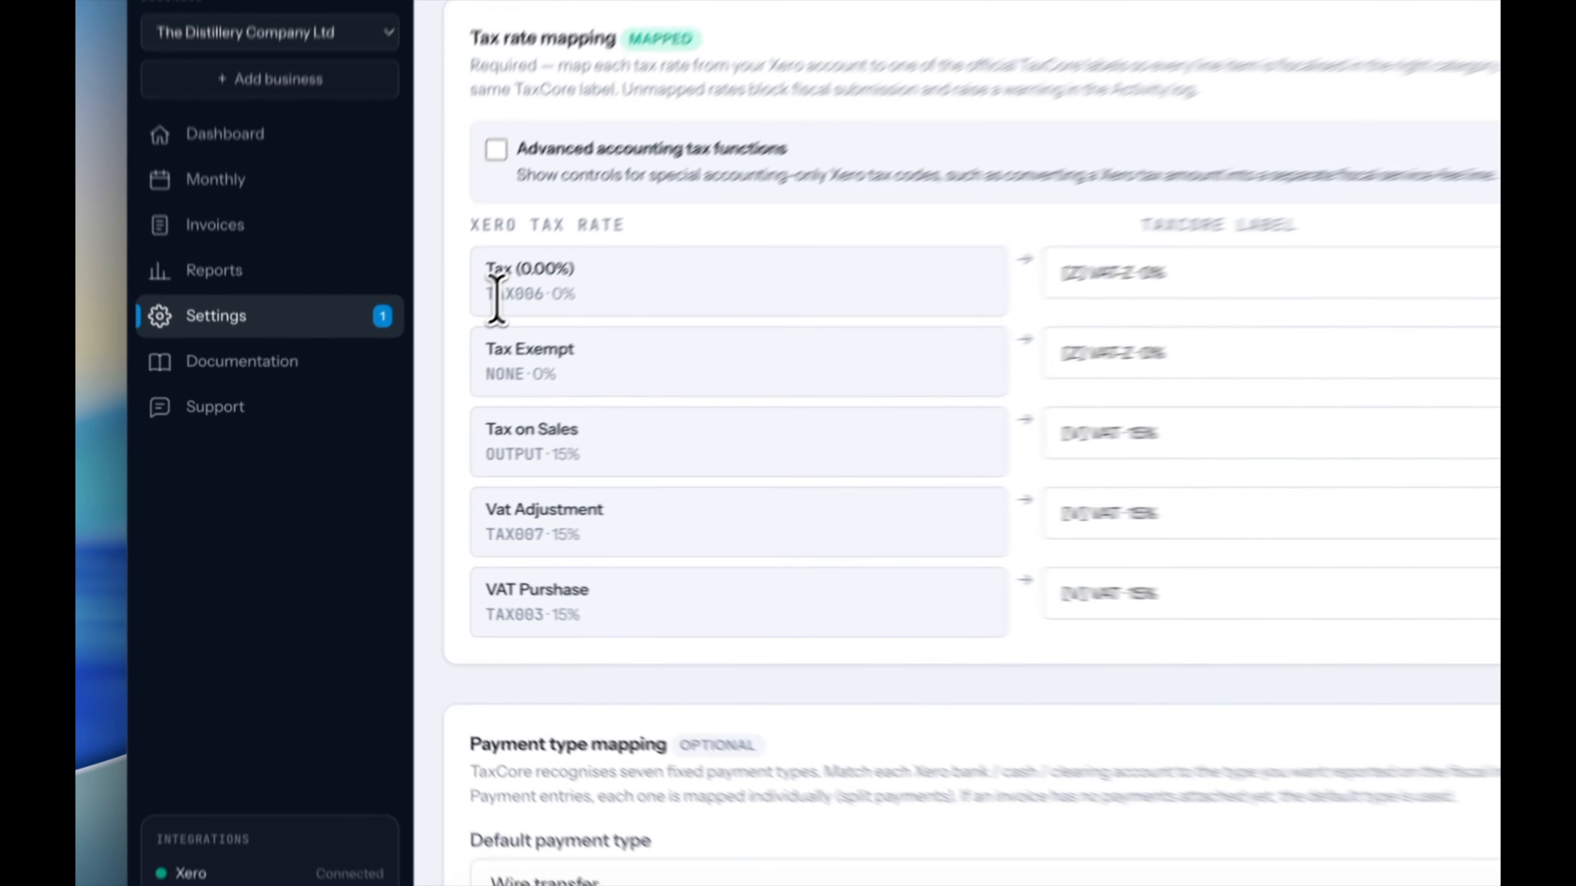
pyautogui.moveTo(367, 404); pyautogui.dragTo(431, 406)
pyautogui.moveTo(515, 372); pyautogui.dragTo(608, 380)
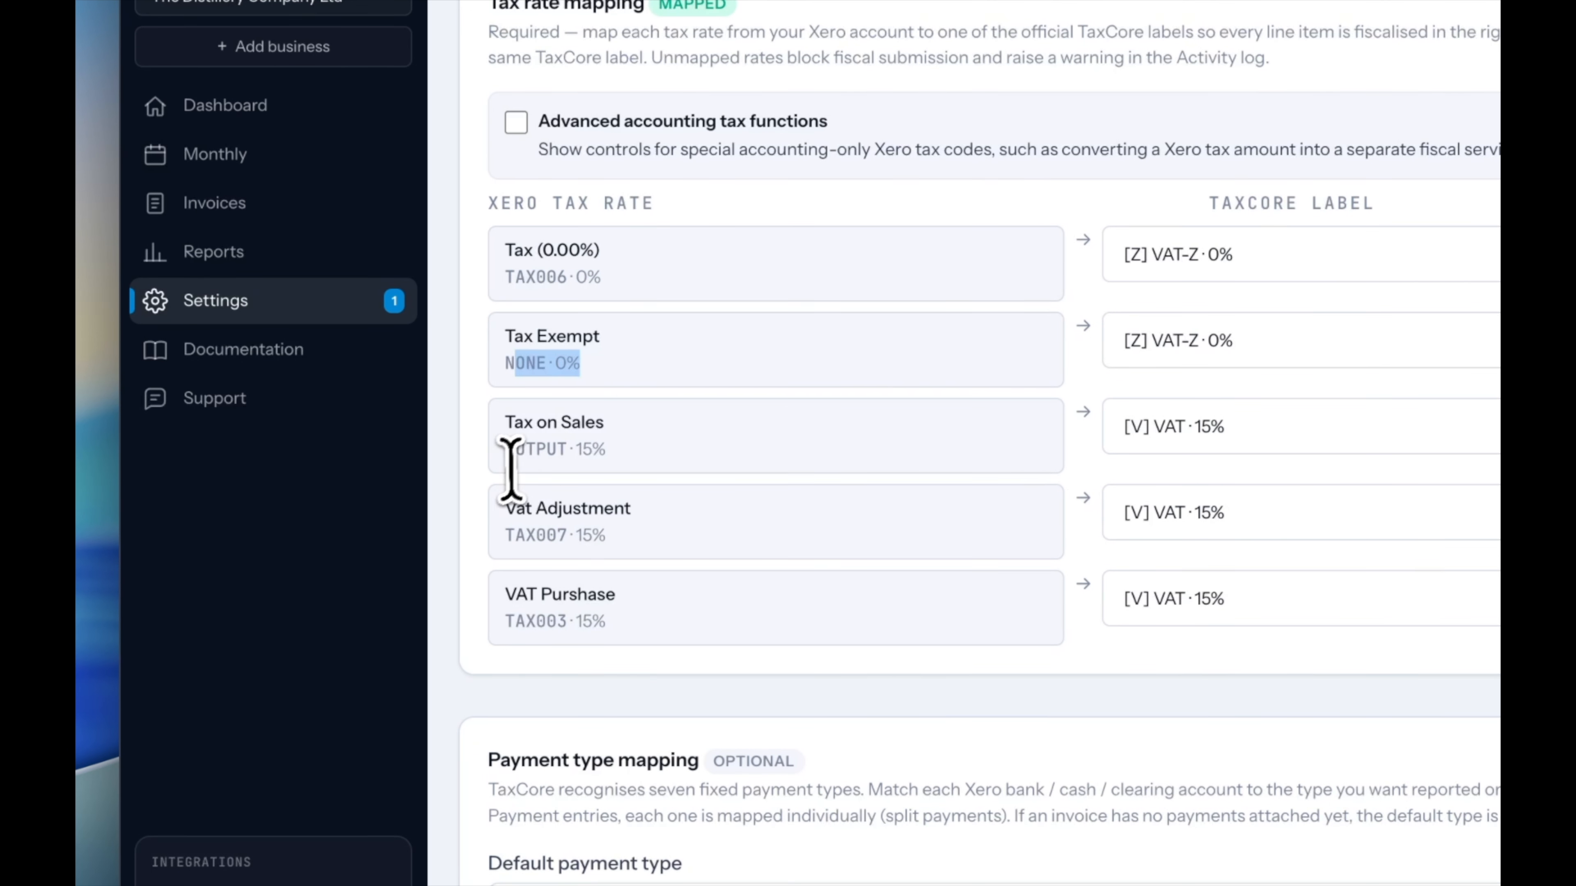
pyautogui.moveTo(510, 457); pyautogui.dragTo(597, 459)
pyautogui.moveTo(535, 535); pyautogui.dragTo(640, 552)
pyautogui.moveTo(534, 621); pyautogui.dragTo(669, 620)
# Map Tax (0.00%) and Tax Exempt to [Z] VAT-Z 0%, and Tax on Sales, Vat Adjustment and VAT Purshase to [V] VAT 15%.
pyautogui.click(1268, 260)
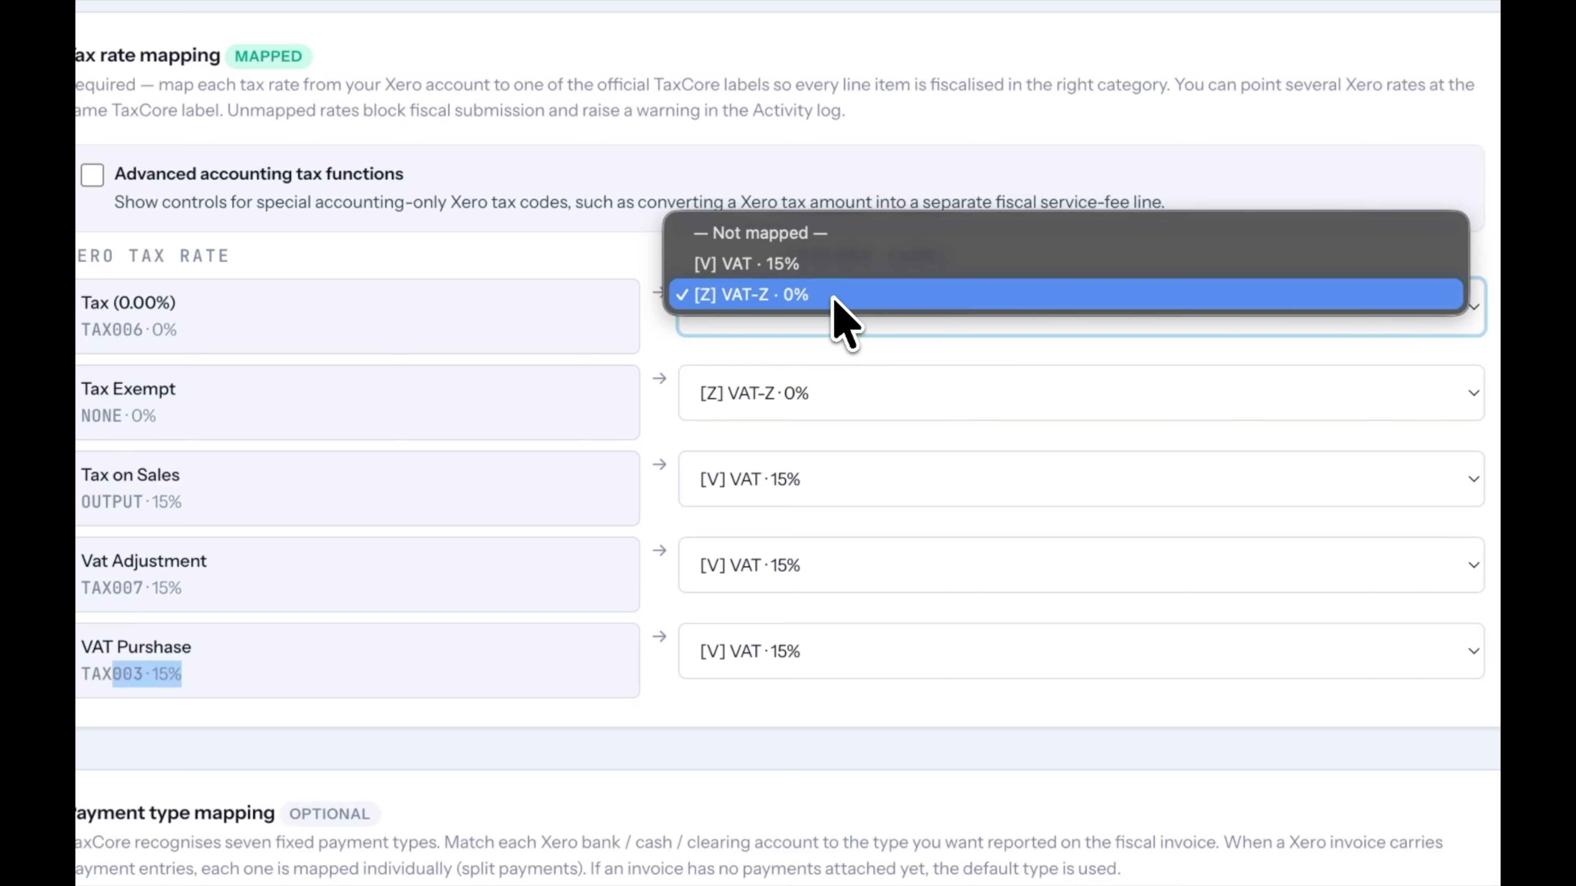
pyautogui.click(1267, 260)
pyautogui.click(825, 392)
pyautogui.click(831, 397)
pyautogui.click(809, 481)
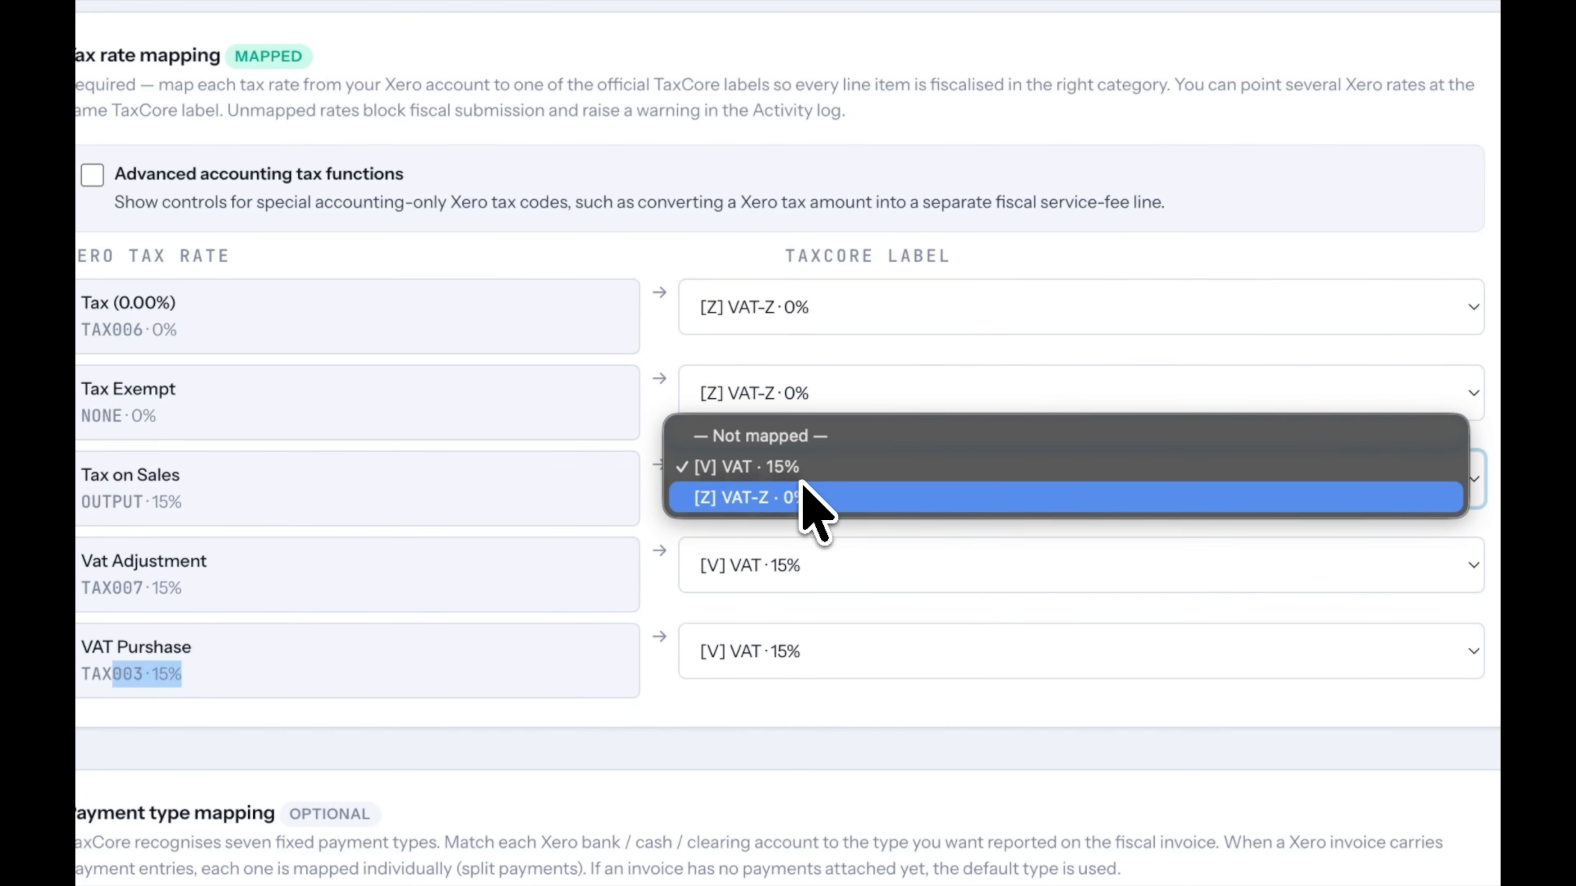
pyautogui.click(804, 470)
pyautogui.click(800, 562)
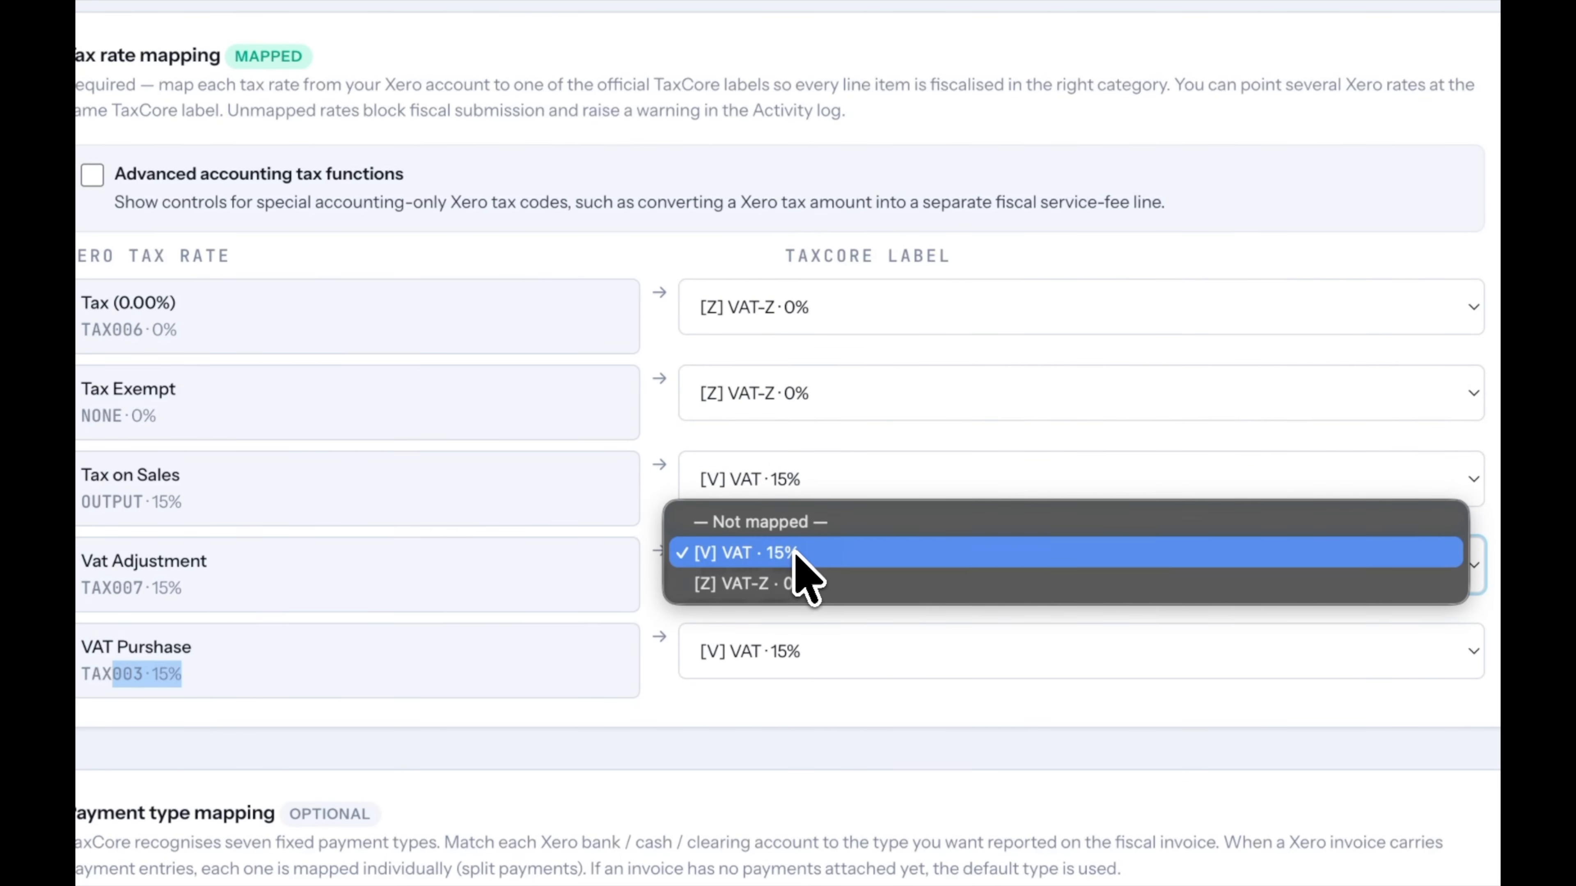
pyautogui.click(800, 559)
pyautogui.click(781, 647)
pyautogui.click(783, 639)
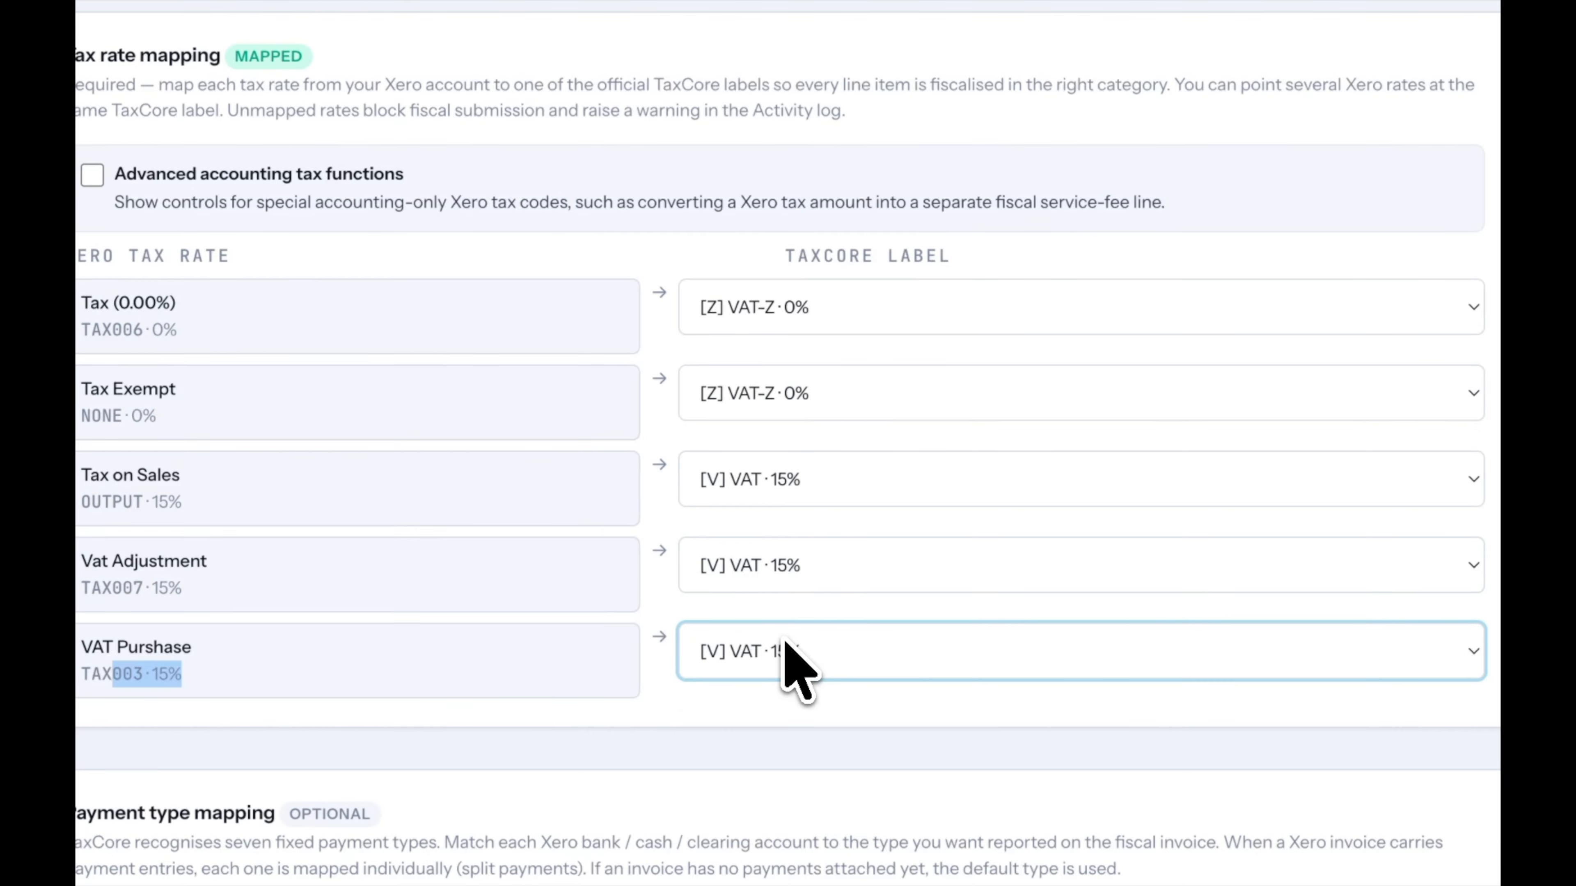
# Select Wire transfer as the default payment type in the payment type mapping.
pyautogui.scroll(-1, 788, 510)
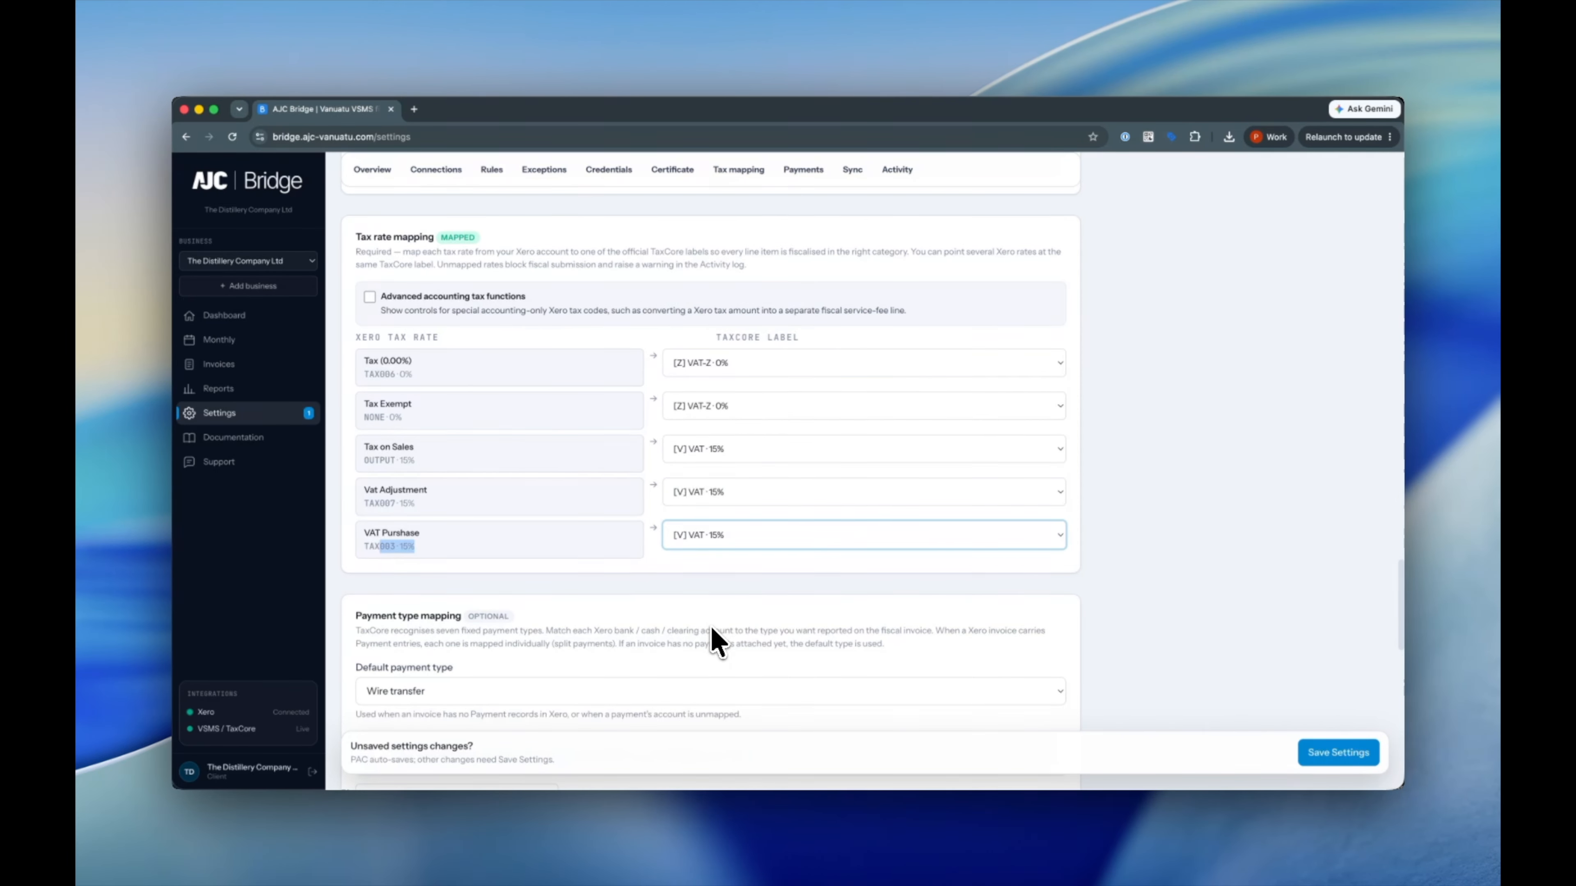
pyautogui.click(712, 600)
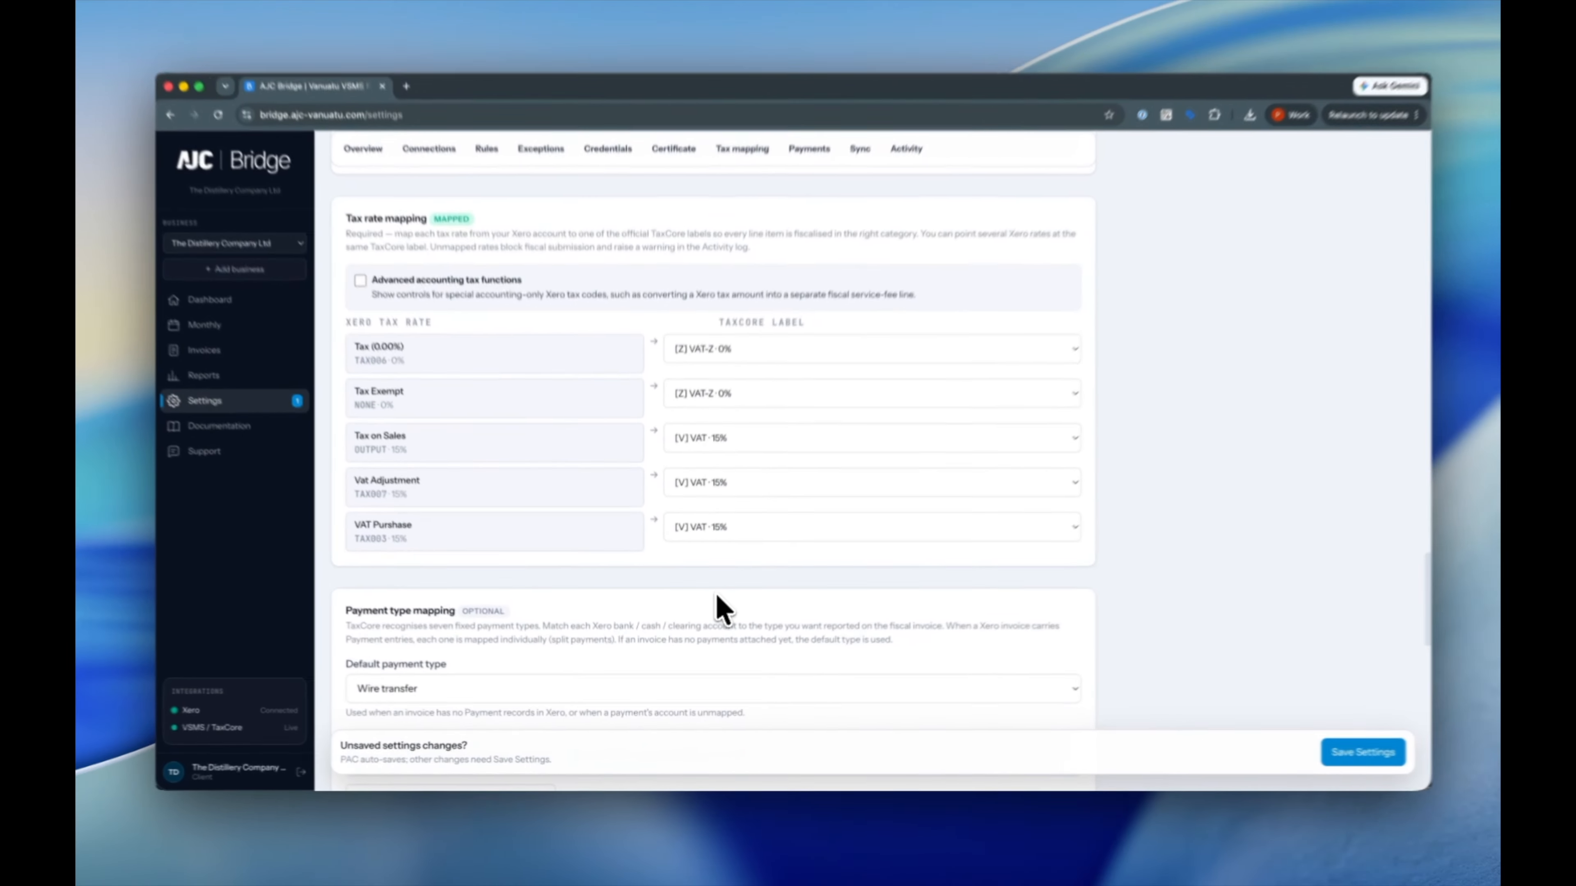
pyautogui.scroll(-3, 712, 600)
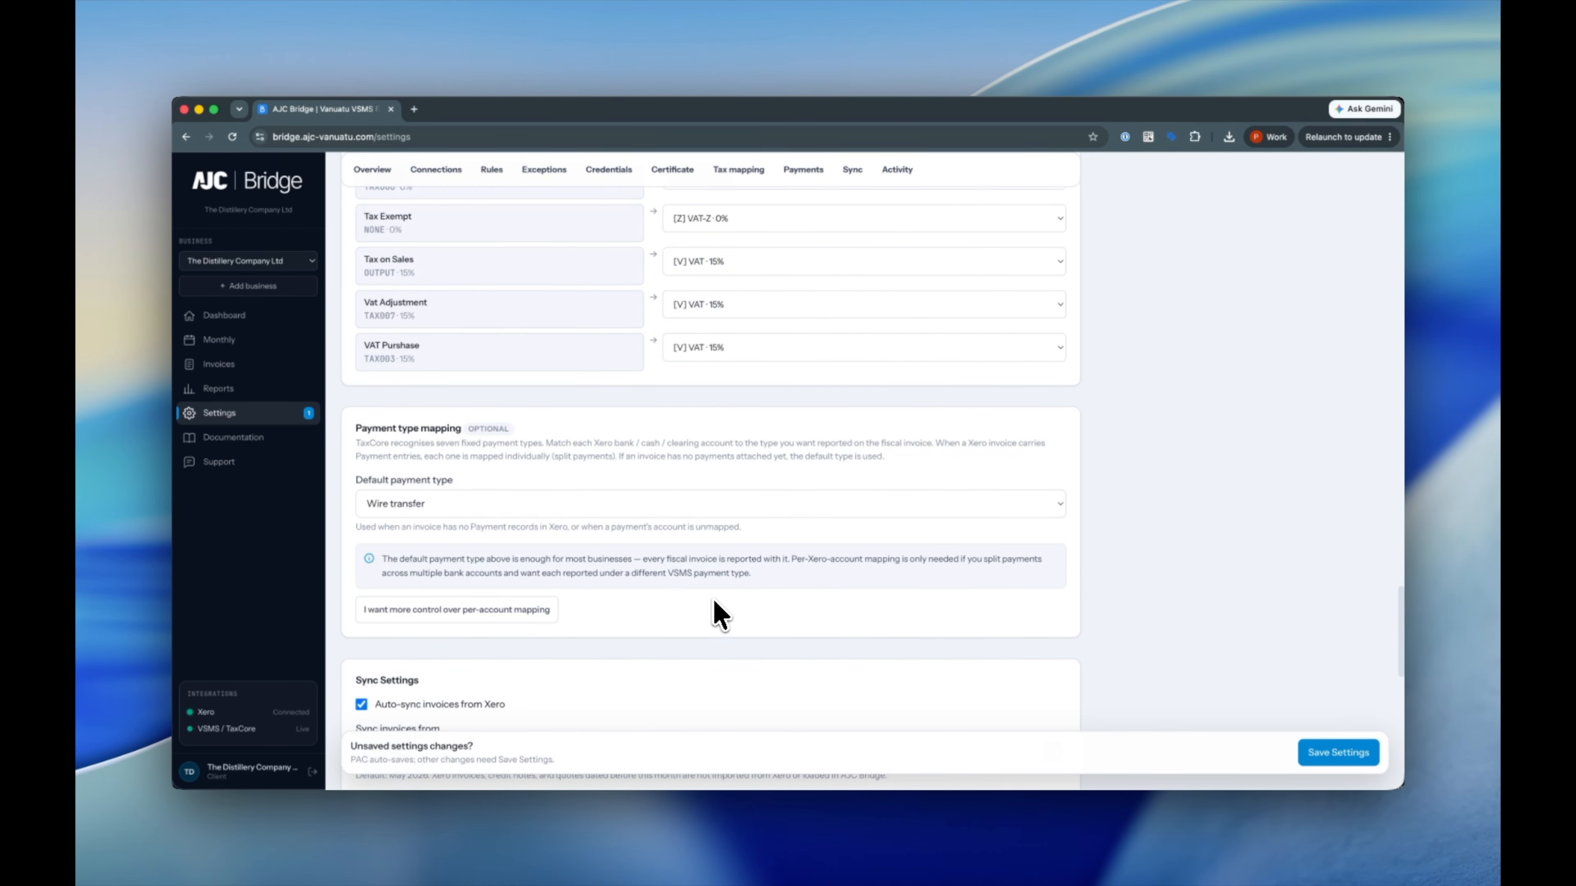
pyautogui.click(612, 510)
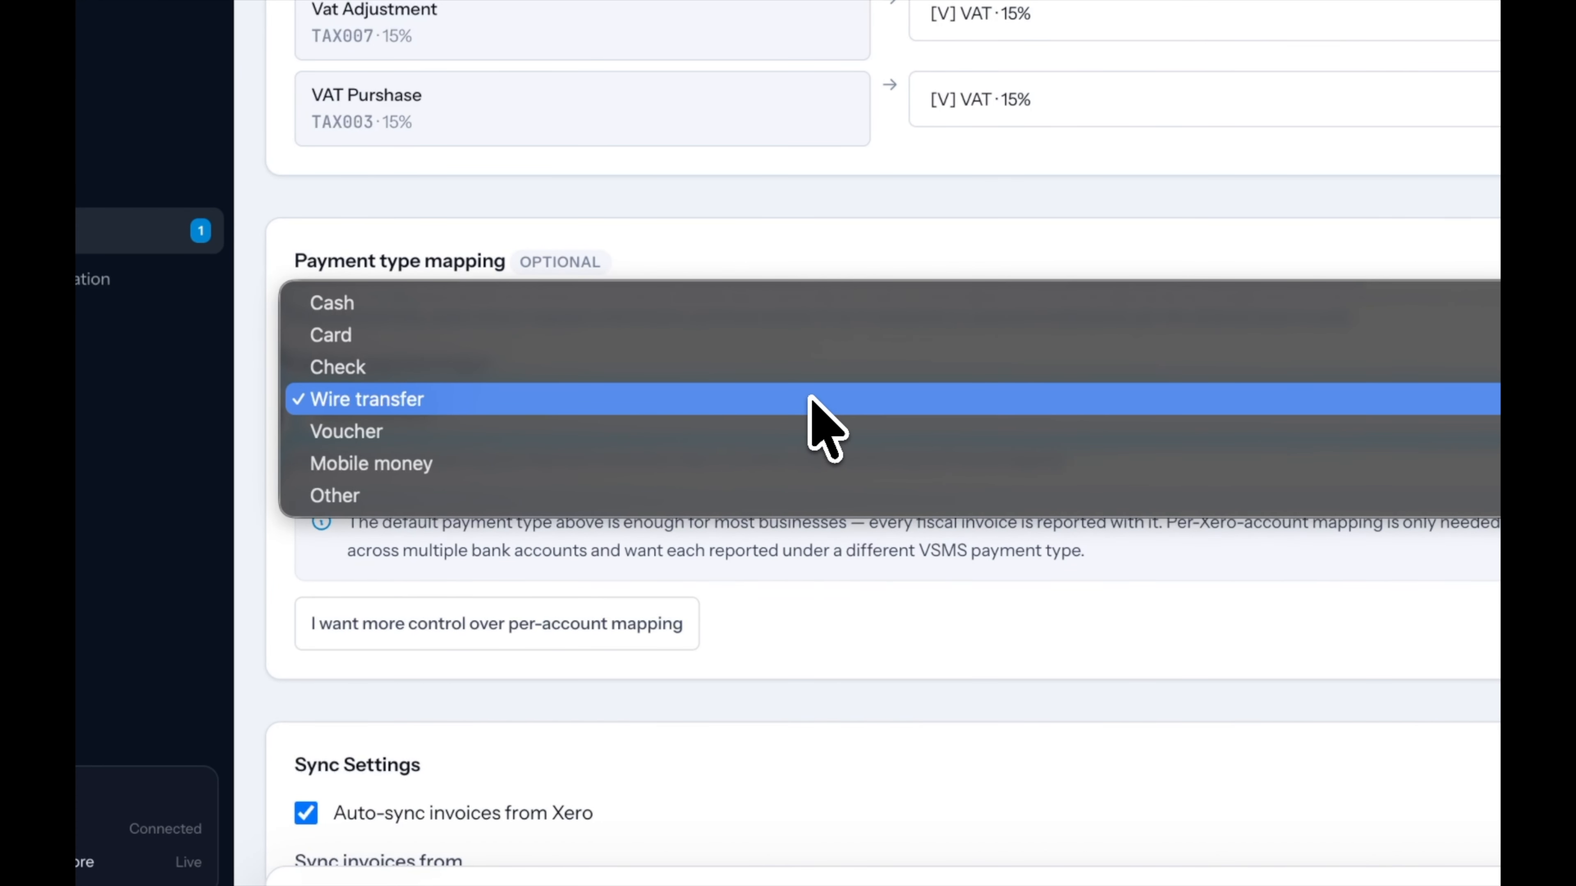
pyautogui.click(809, 397)
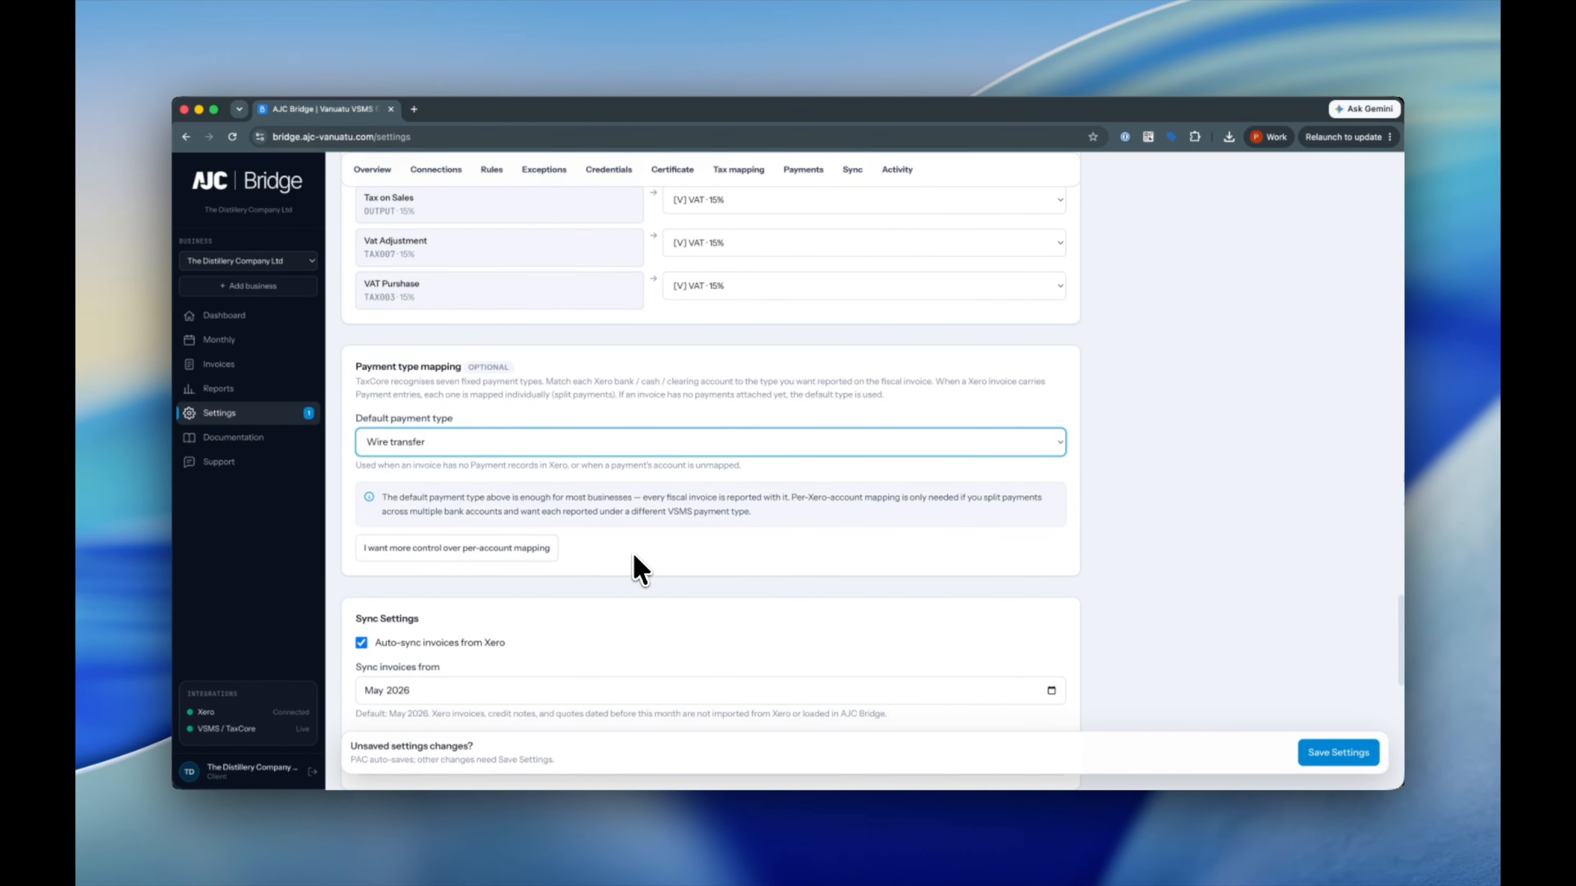
# Switch Auto-sync invoices from Xero off and back on in the Sync Settings.
pyautogui.scroll(-3, 639, 568)
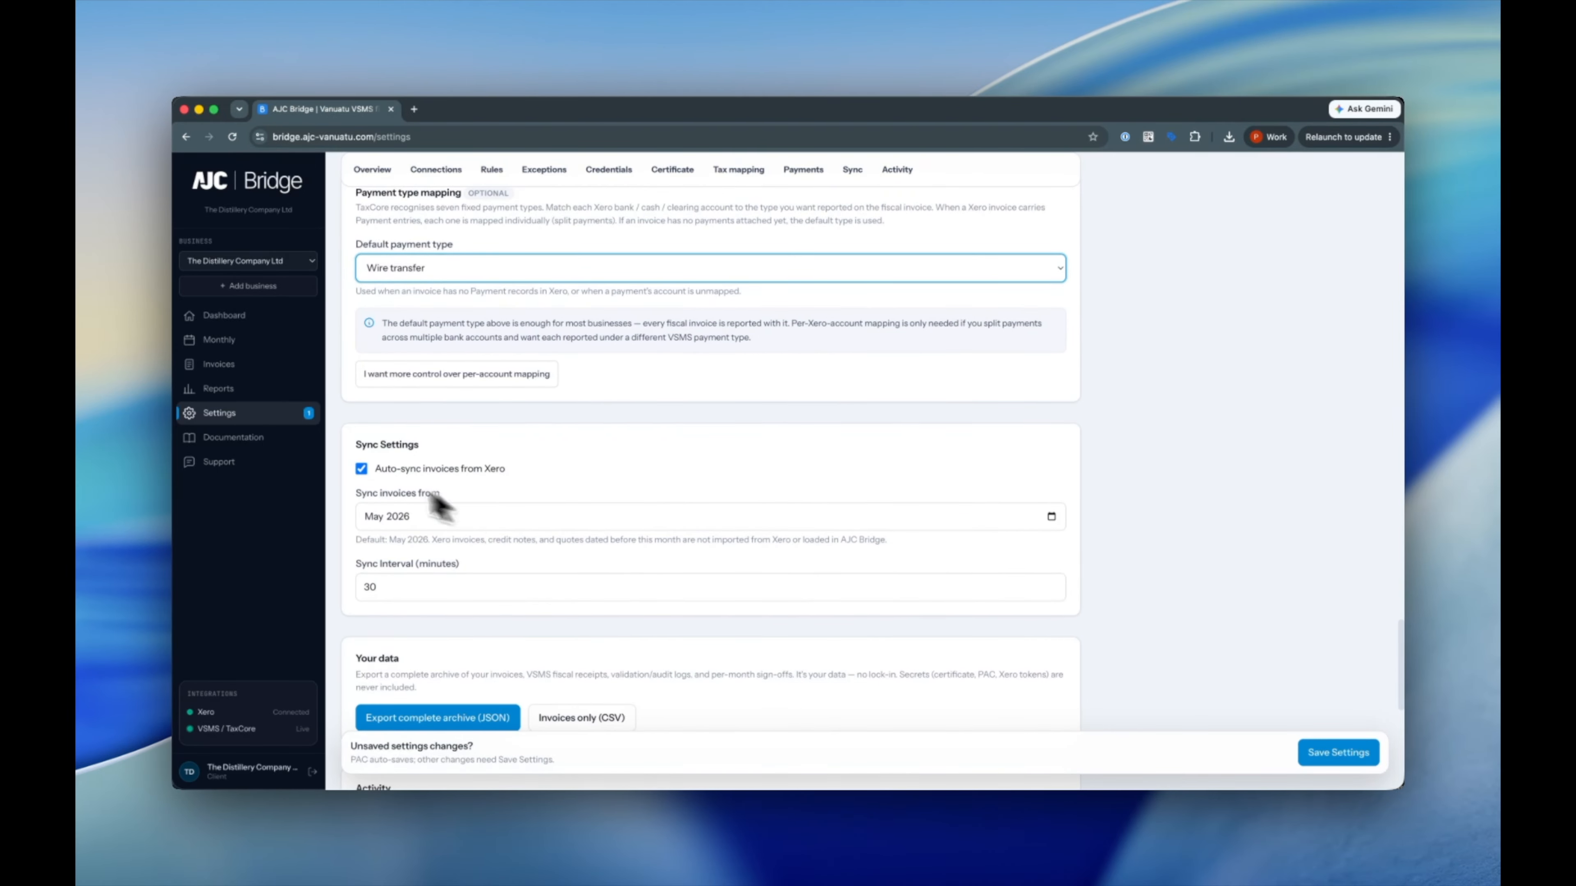
pyautogui.click(360, 469)
pyautogui.click(541, 334)
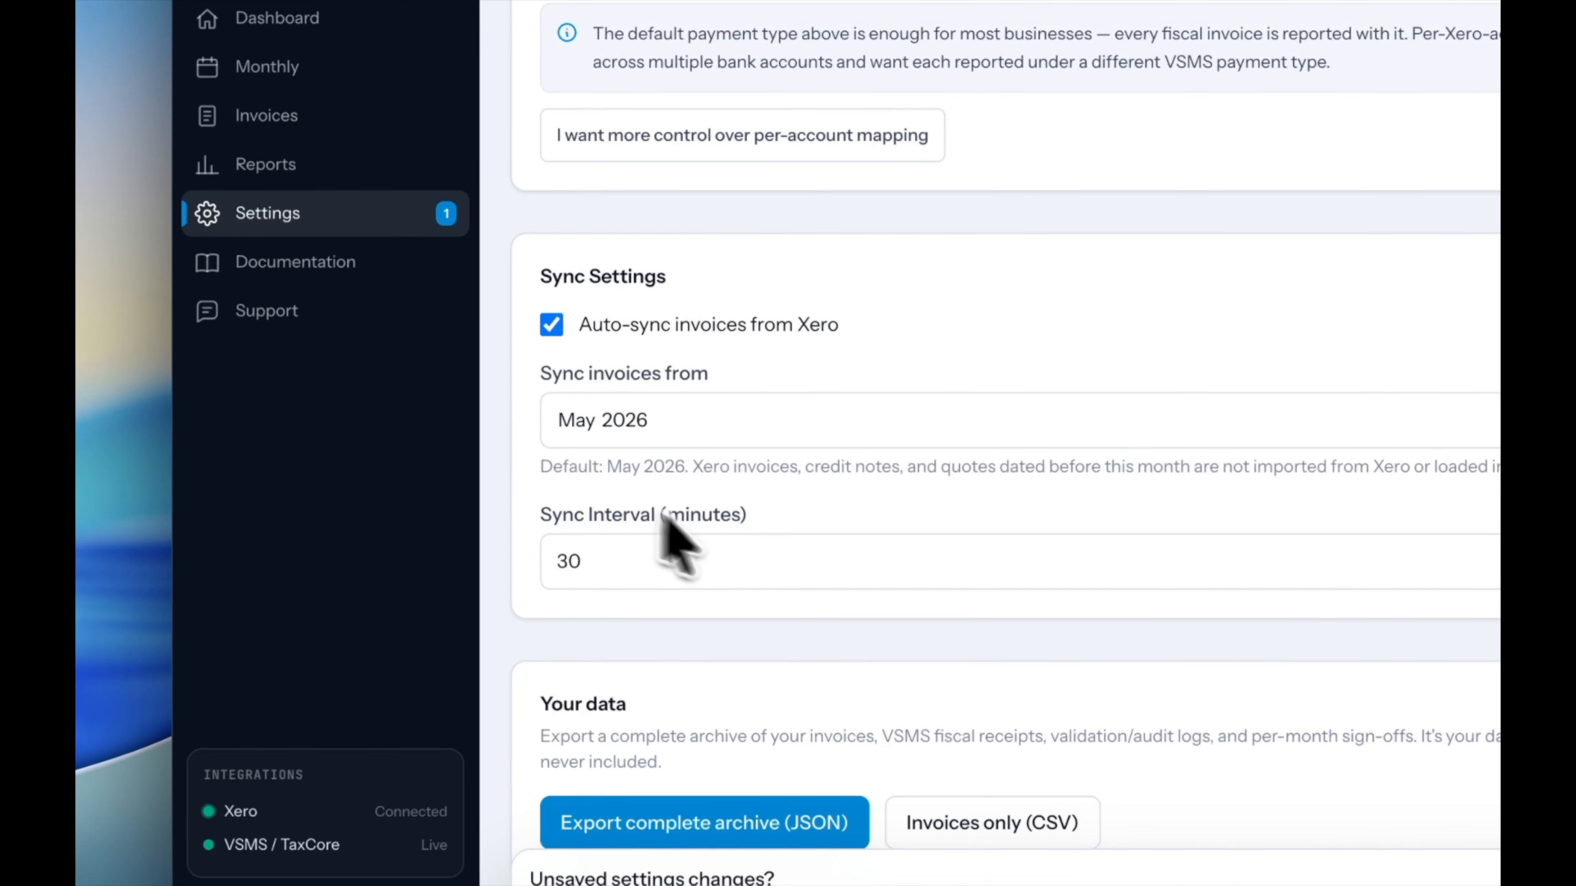
# Look through the sync interval, data export options and recent setup activity.
pyautogui.scroll(-1, 785, 539)
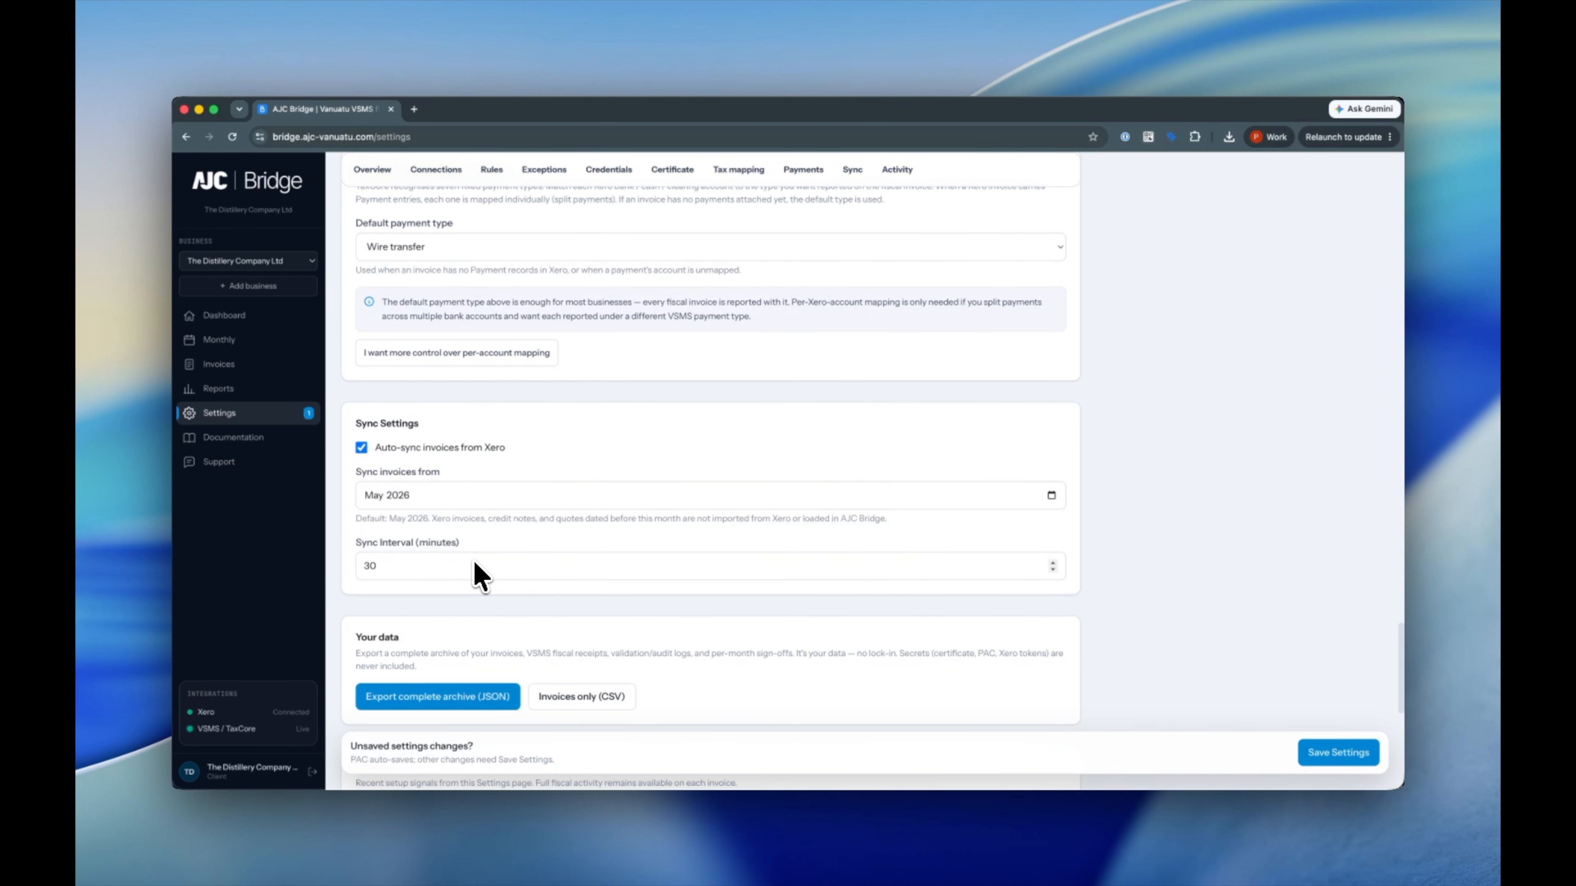
pyautogui.scroll(-3, 475, 563)
pyautogui.scroll(-5, 475, 563)
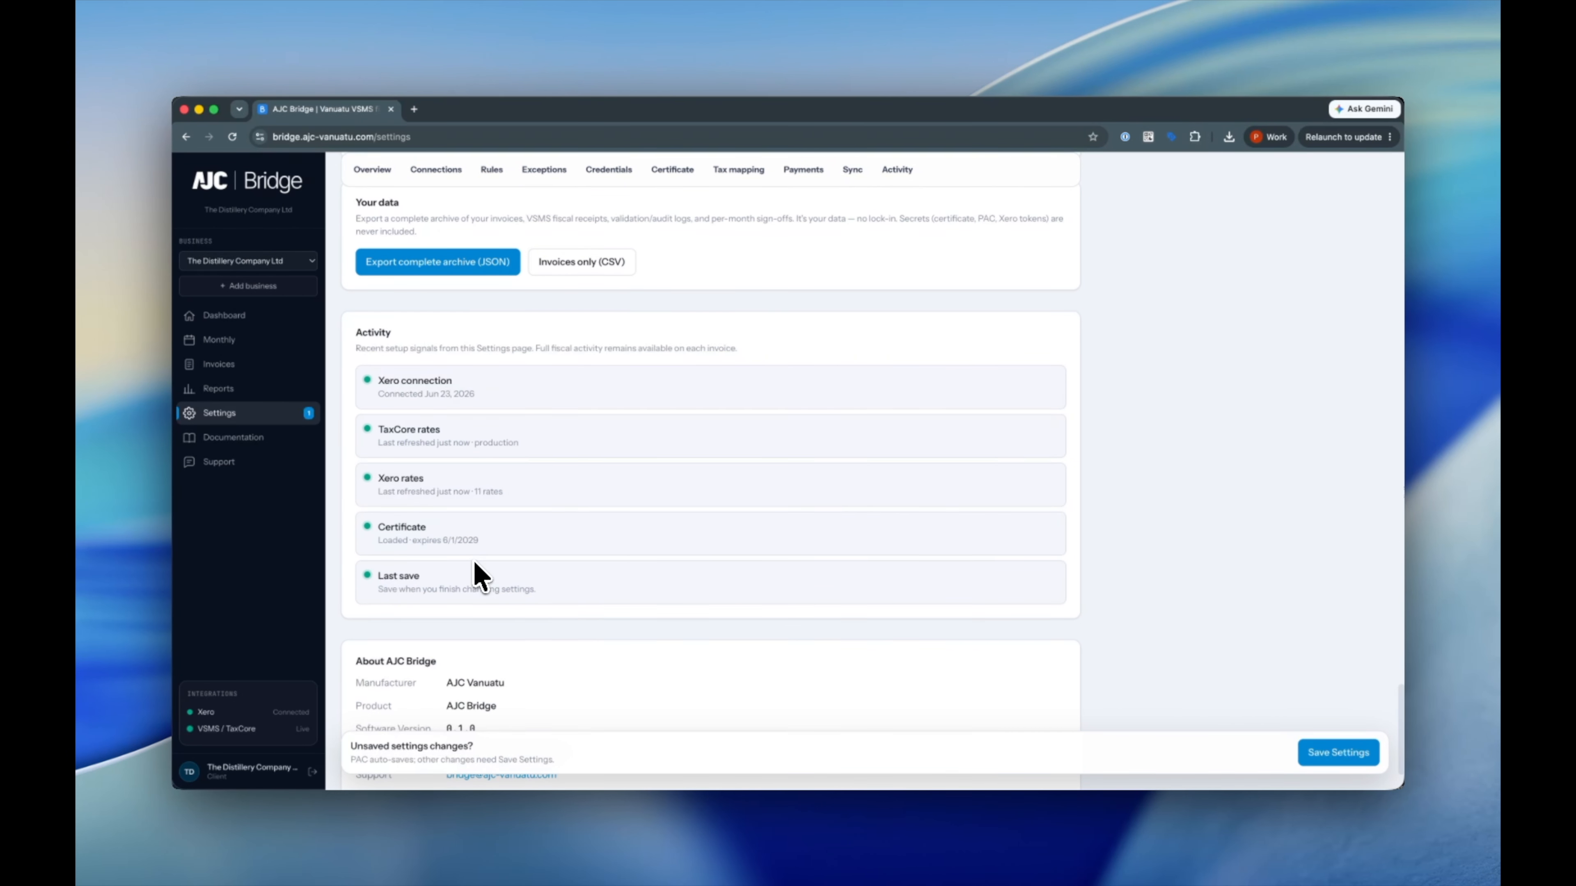
pyautogui.scroll(-2, 475, 563)
# Return to the fiscalisation exceptions and examine the ignore rules for Xero contacts and Xero reference markers.
pyautogui.scroll(4, 475, 563)
pyautogui.scroll(4, 478, 574)
pyautogui.scroll(15, 478, 574)
pyautogui.scroll(15, 475, 562)
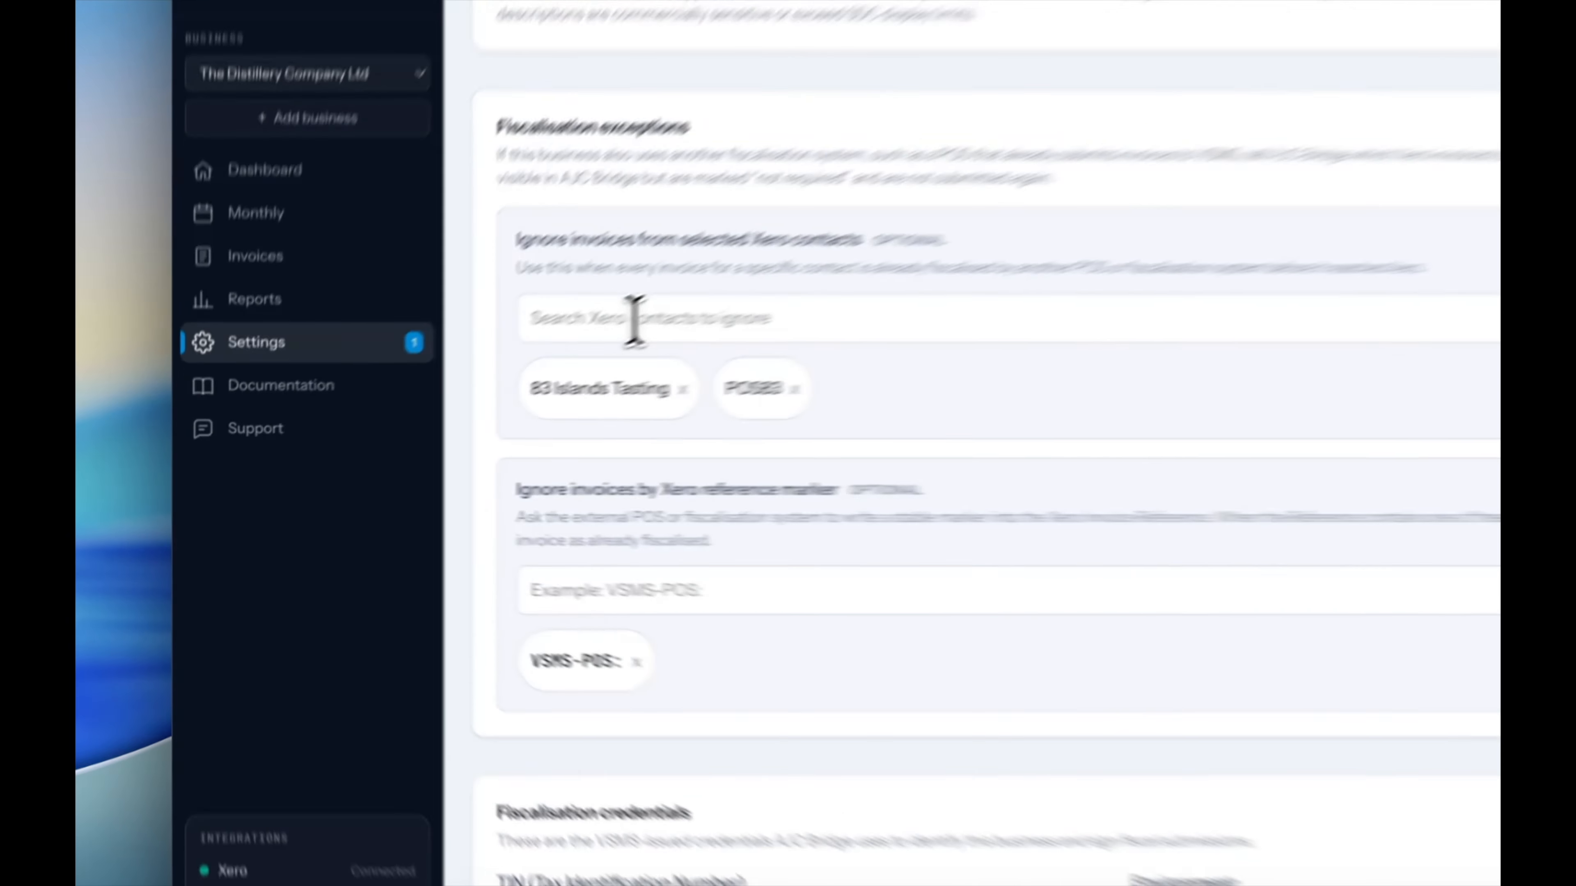
pyautogui.click(433, 399)
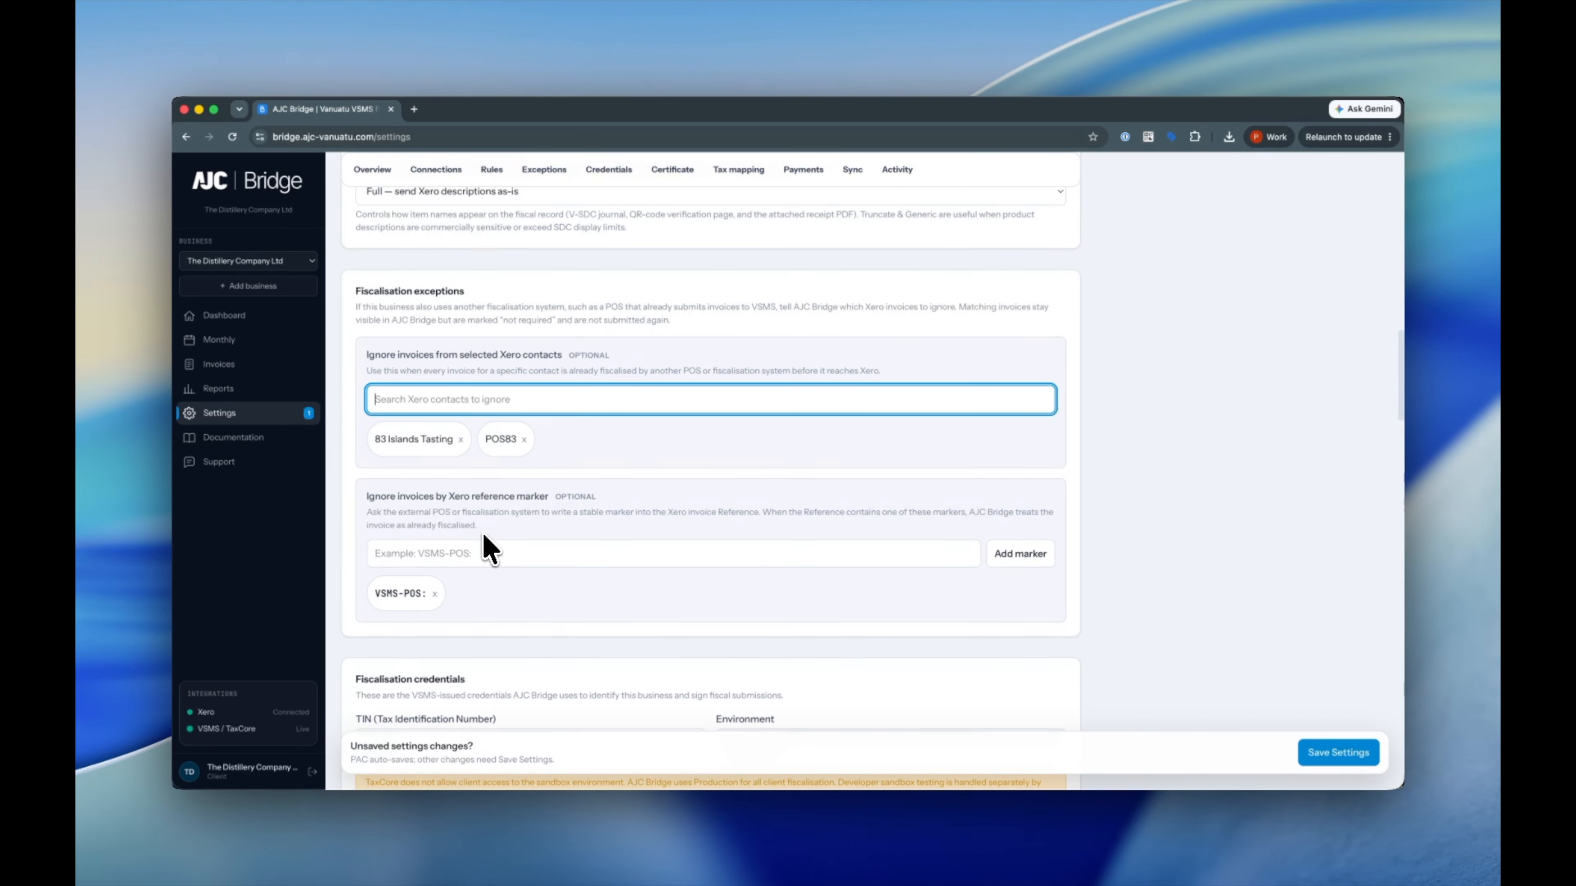
pyautogui.click(472, 552)
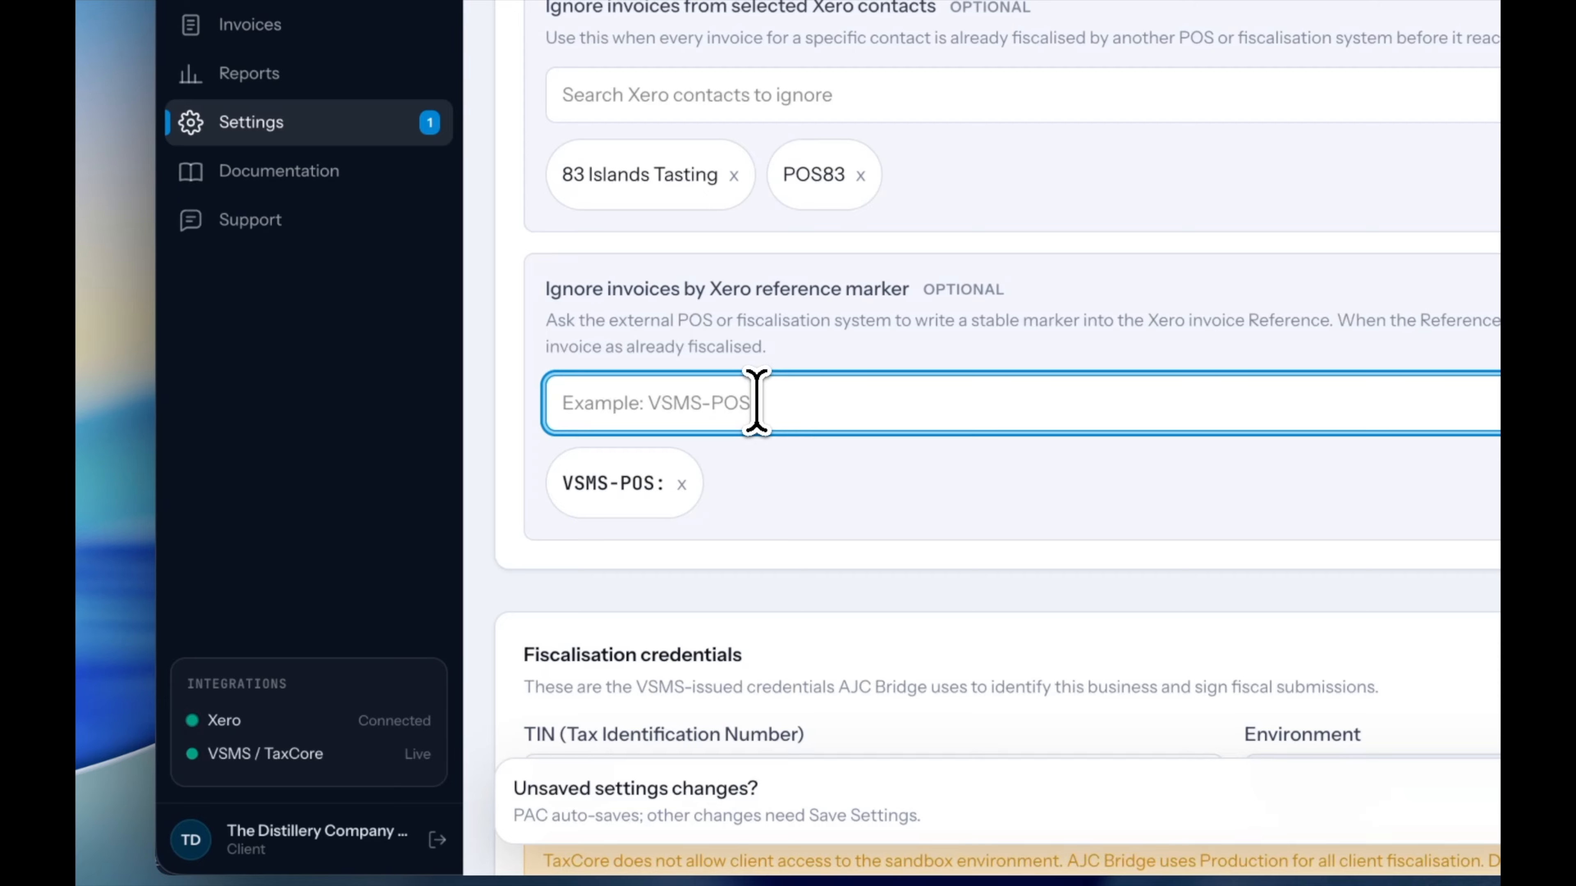
pyautogui.click(817, 492)
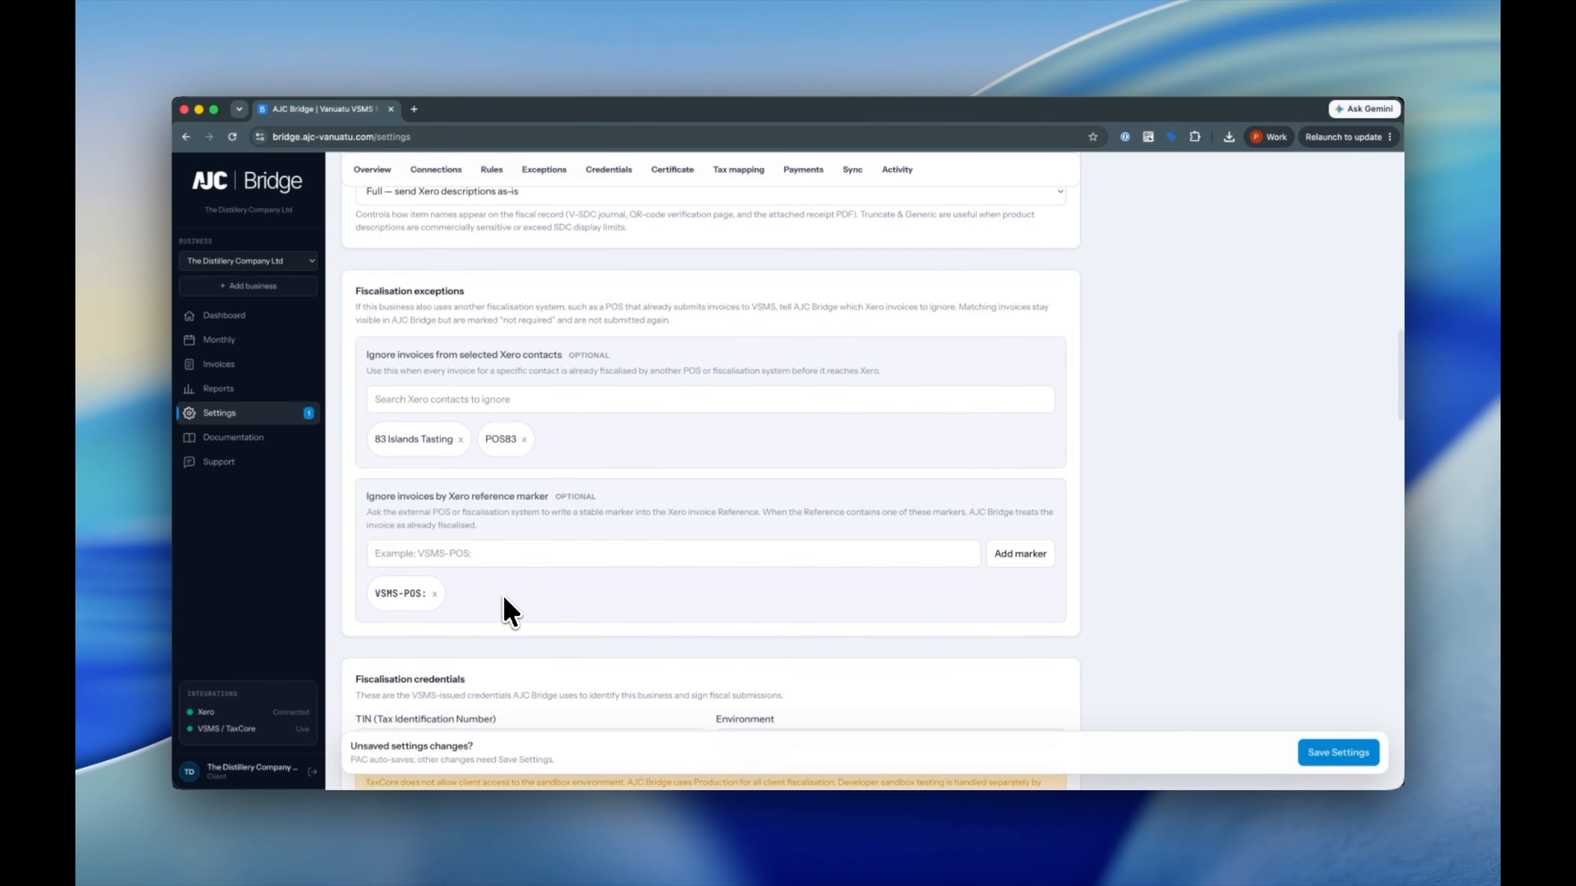
# Save the settings, choose a fiscalisation start date option in the submission rules, and save the settings again.
pyautogui.click(1340, 756)
pyautogui.scroll(15, 1310, 622)
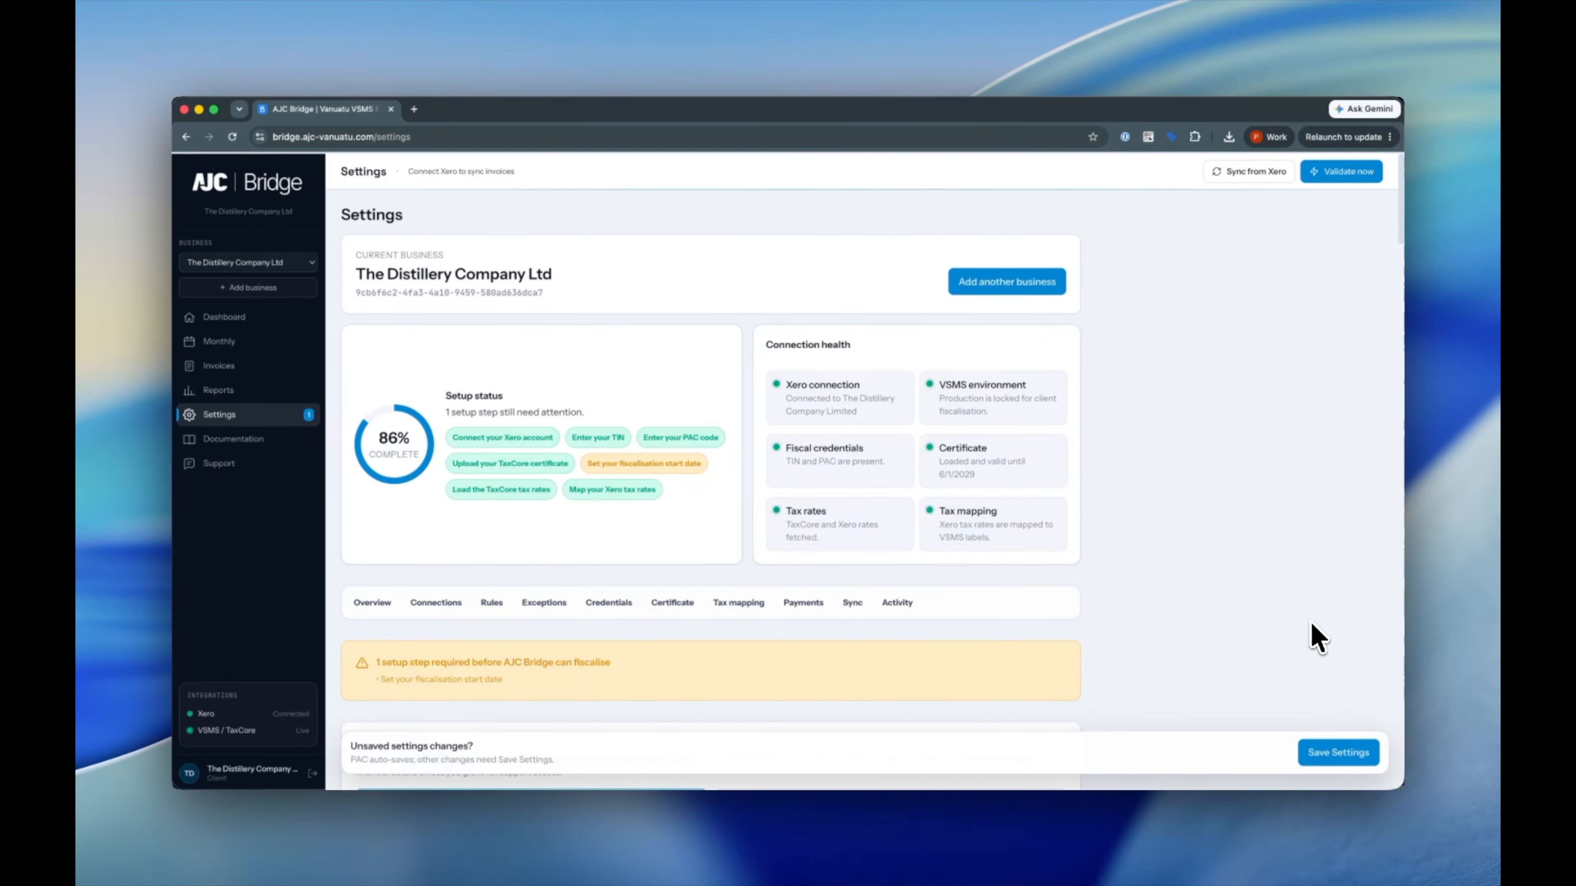
pyautogui.scroll(-7, 1126, 665)
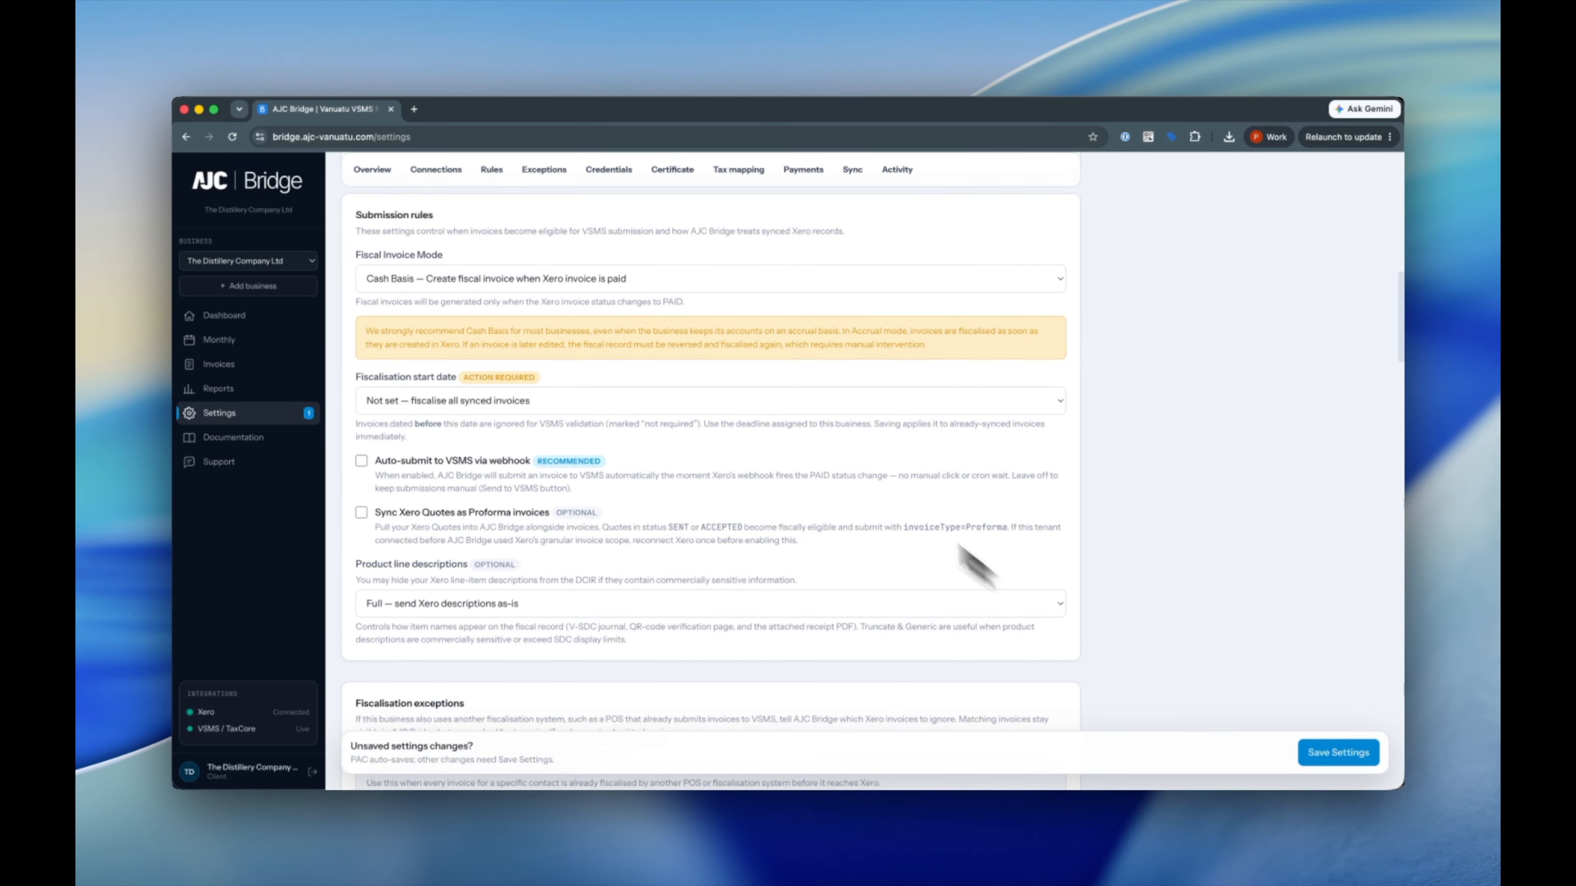
pyautogui.click(773, 402)
pyautogui.click(754, 427)
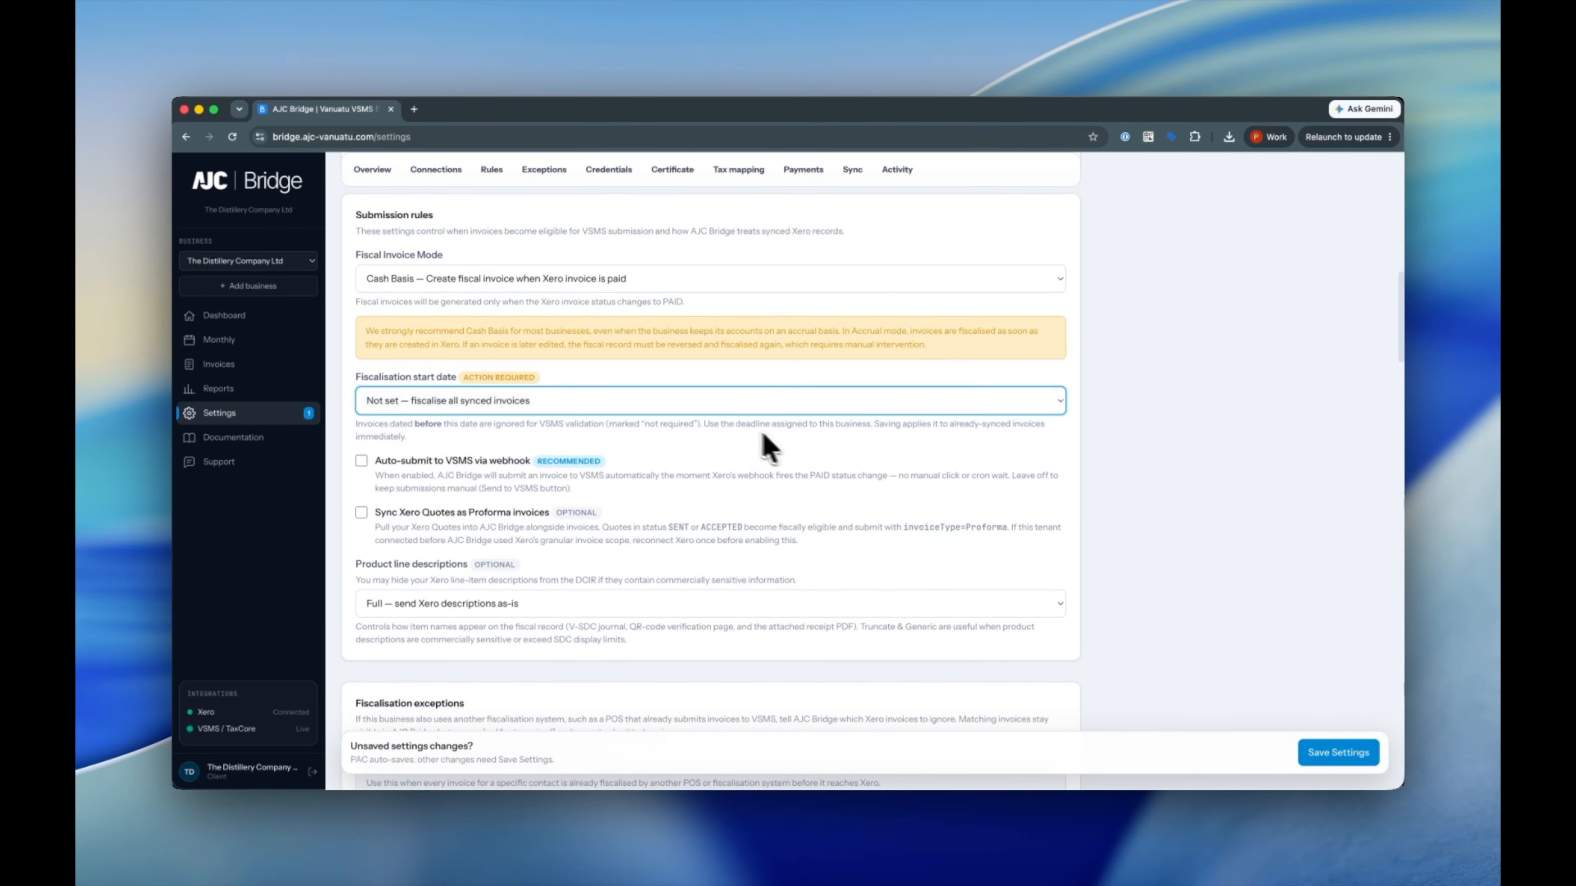
pyautogui.click(1331, 754)
pyautogui.scroll(7, 1209, 559)
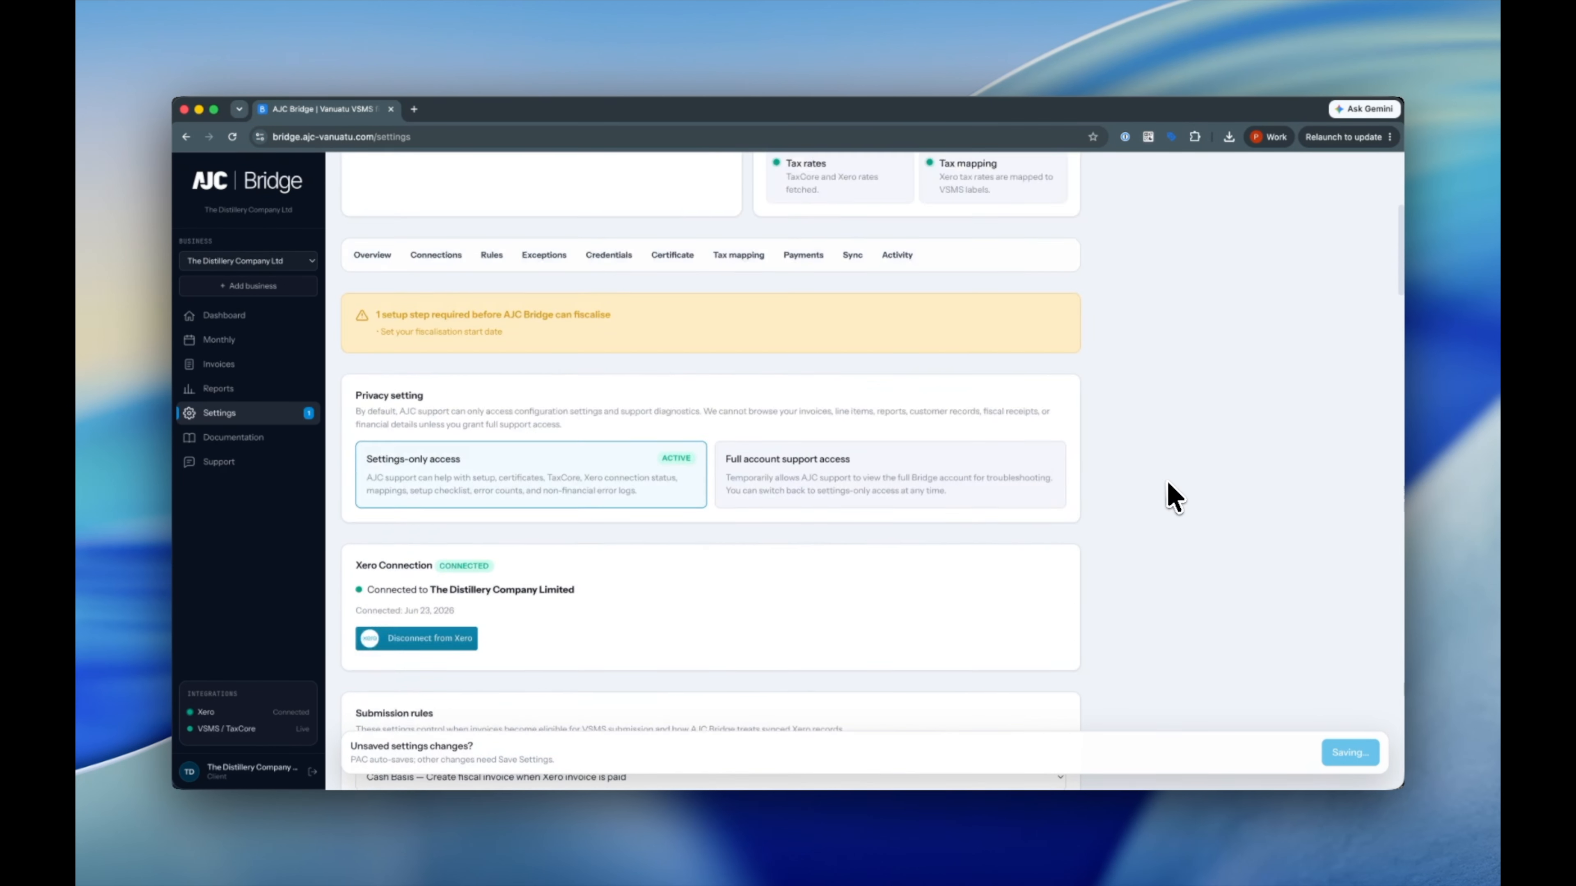